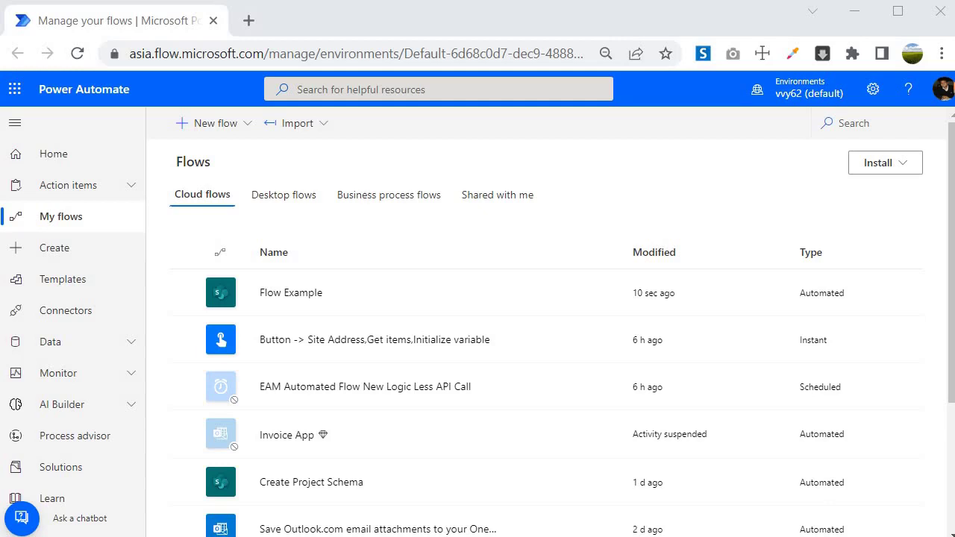
Step: Save a copy of ConfigurableFlow under the name "ConfigurableFlow-With Reminder"
{"action": "scroll", "coordinate": [448, 306], "scroll_direction": "down", "scroll_amount": 3}
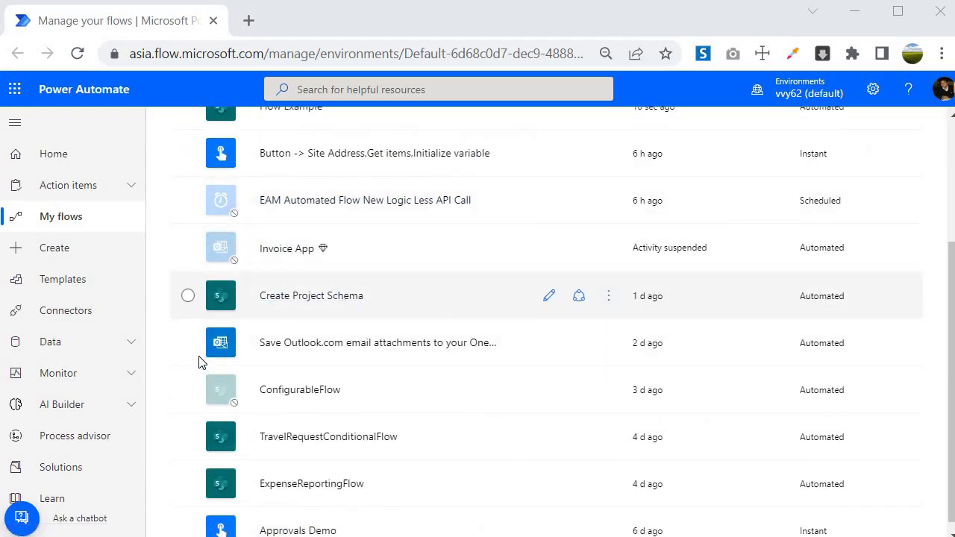
{"action": "scroll", "coordinate": [298, 396], "scroll_direction": "down", "scroll_amount": 1}
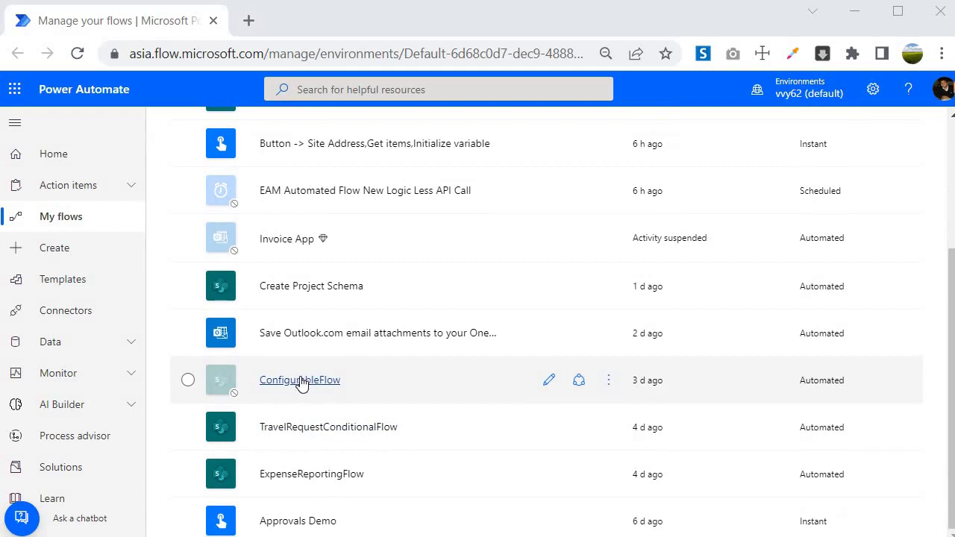
{"action": "left_click", "coordinate": [611, 388]}
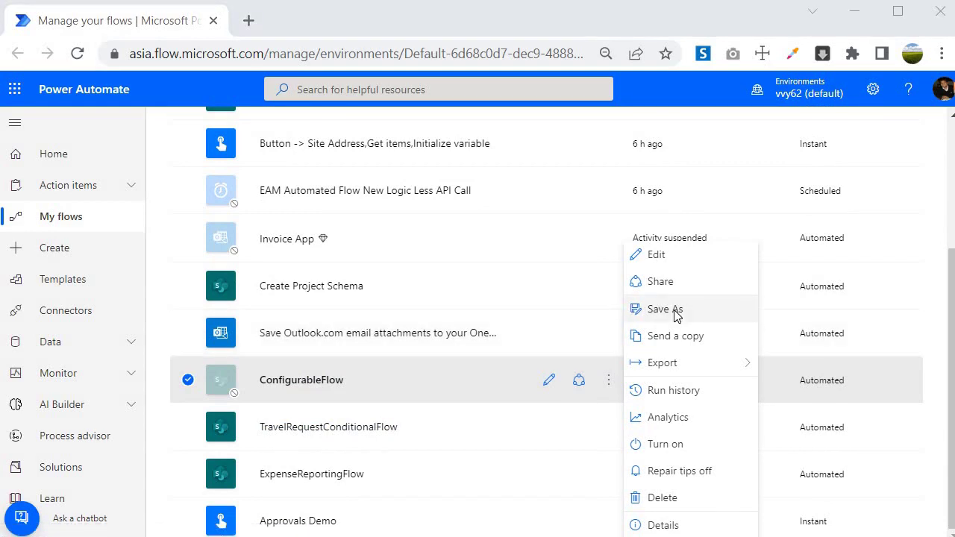
{"action": "left_click", "coordinate": [676, 315]}
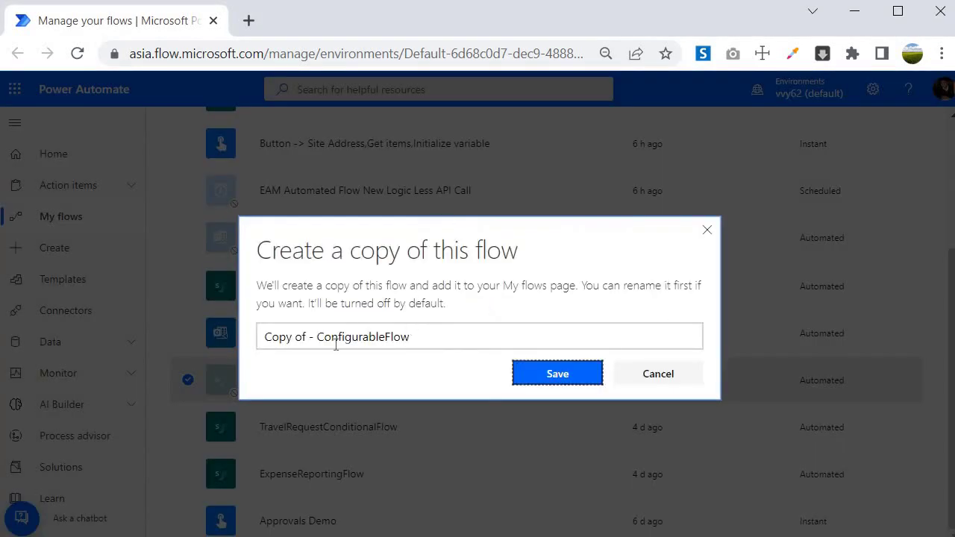
{"action": "left_click_drag", "start_coordinate": [318, 337], "coordinate": [188, 340]}
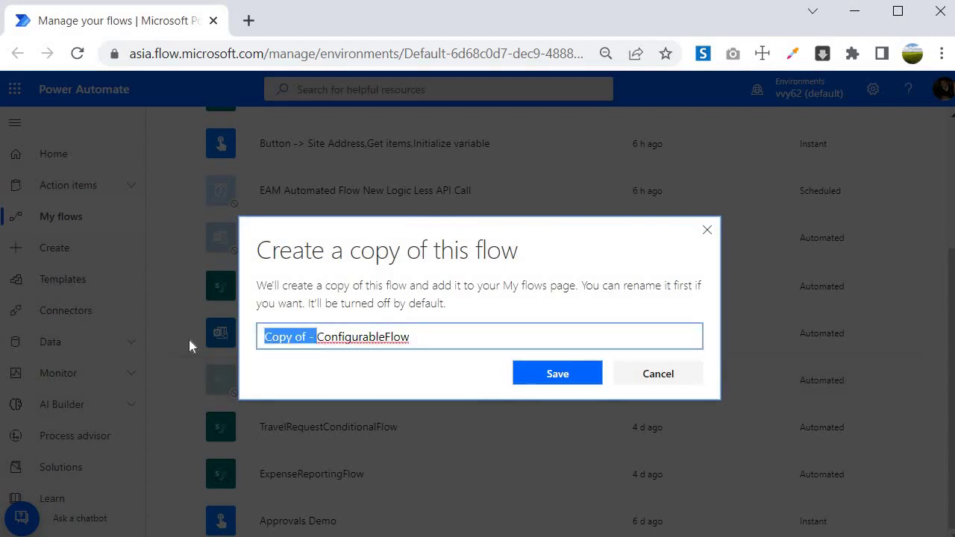
{"action": "key", "text": "BackSpace"}
{"action": "type", "text": "-W"}
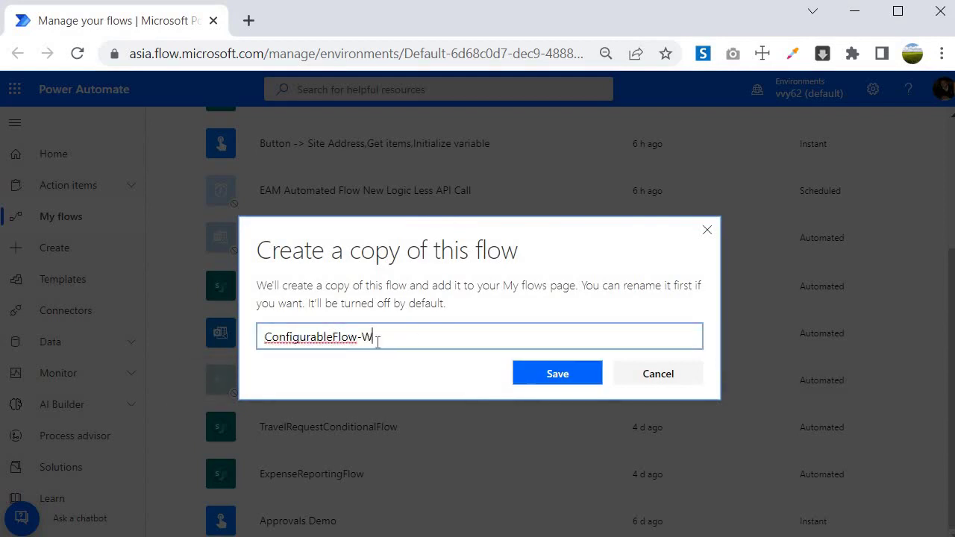
{"action": "type", "text": "ith Reminder"}
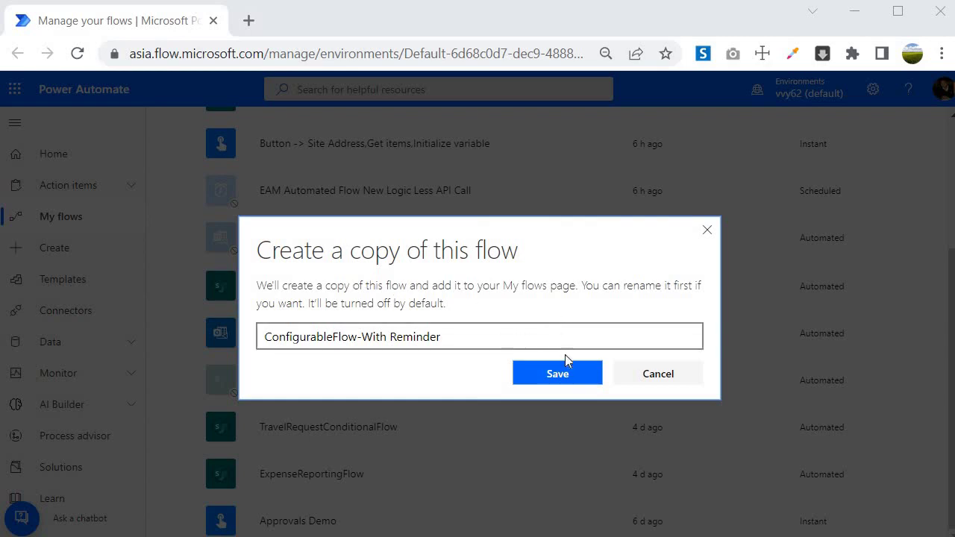
{"action": "left_click", "coordinate": [559, 375]}
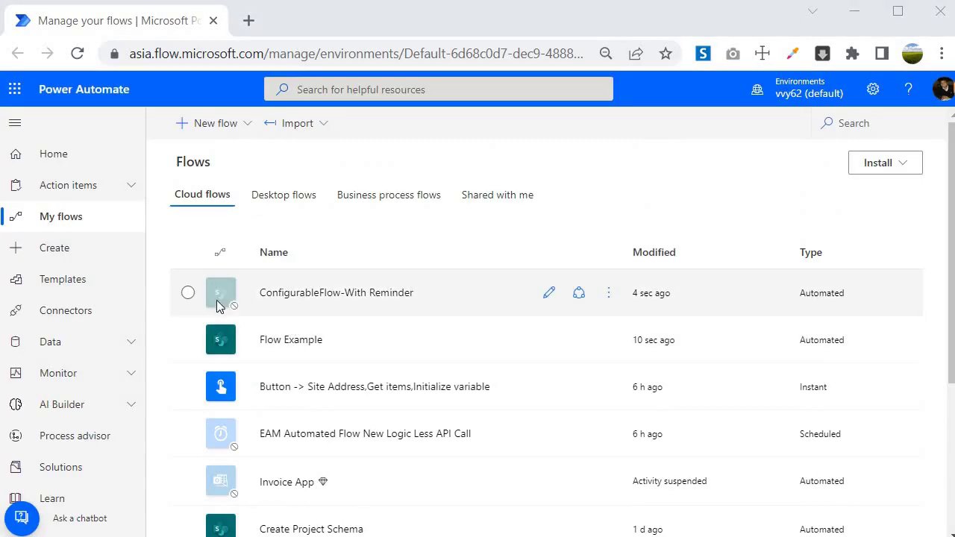
Step: Turn on the ConfigurableFlow-With Reminder flow and open it for editing
{"action": "left_click", "coordinate": [613, 295]}
{"action": "left_click", "coordinate": [612, 295]}
{"action": "left_click", "coordinate": [612, 297]}
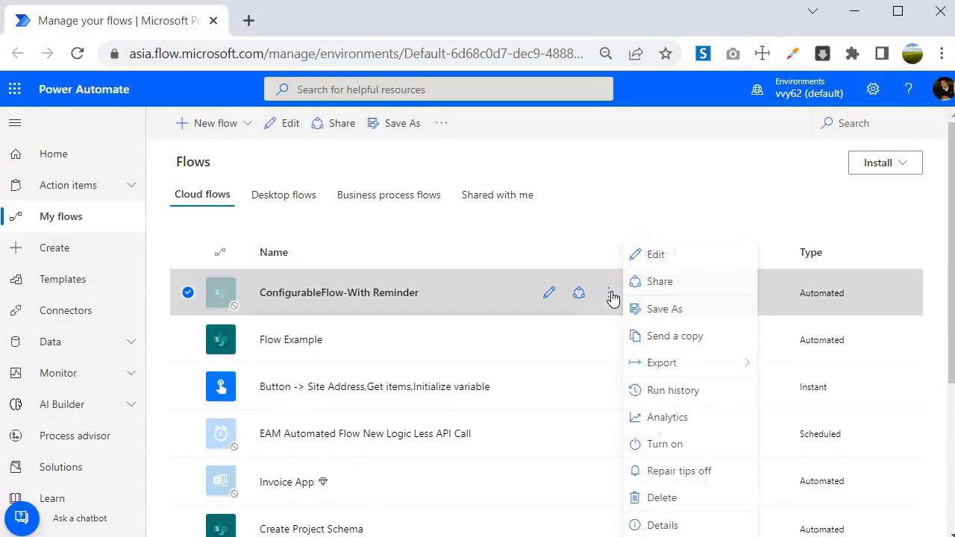
{"action": "left_click", "coordinate": [674, 443]}
{"action": "left_click", "coordinate": [549, 292]}
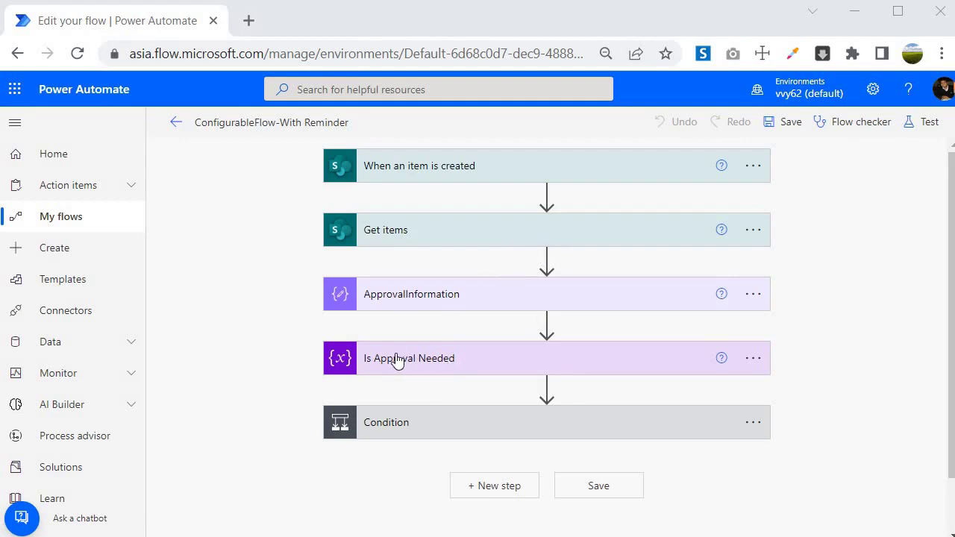
Step: Review the flow's sequence of actions and expand the Condition to examine its If yes and If no branches
{"action": "scroll", "coordinate": [403, 358], "scroll_direction": "down", "scroll_amount": 1}
{"action": "scroll", "coordinate": [403, 347], "scroll_direction": "down", "scroll_amount": 1}
{"action": "scroll", "coordinate": [386, 336], "scroll_direction": "up", "scroll_amount": 2}
{"action": "scroll", "coordinate": [418, 359], "scroll_direction": "down", "scroll_amount": 2}
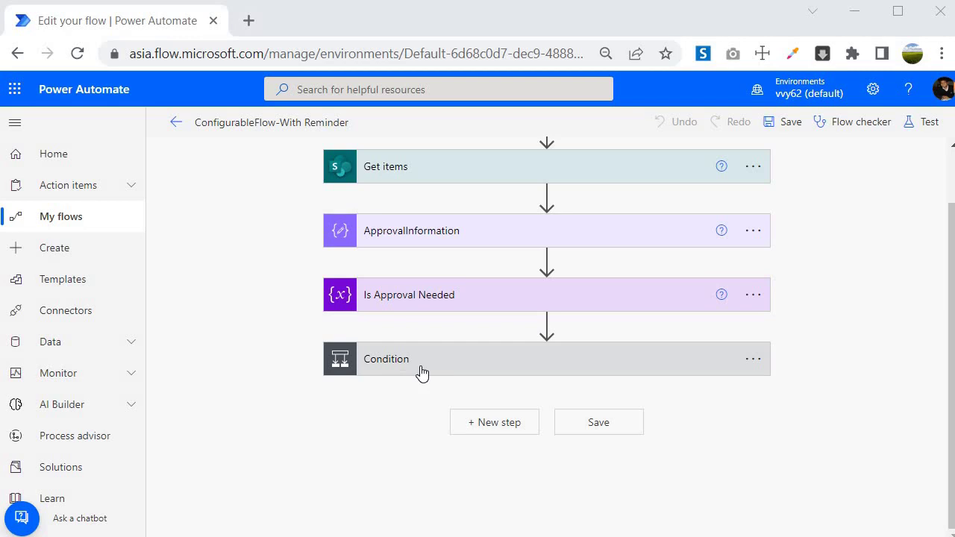
{"action": "left_click", "coordinate": [327, 347]}
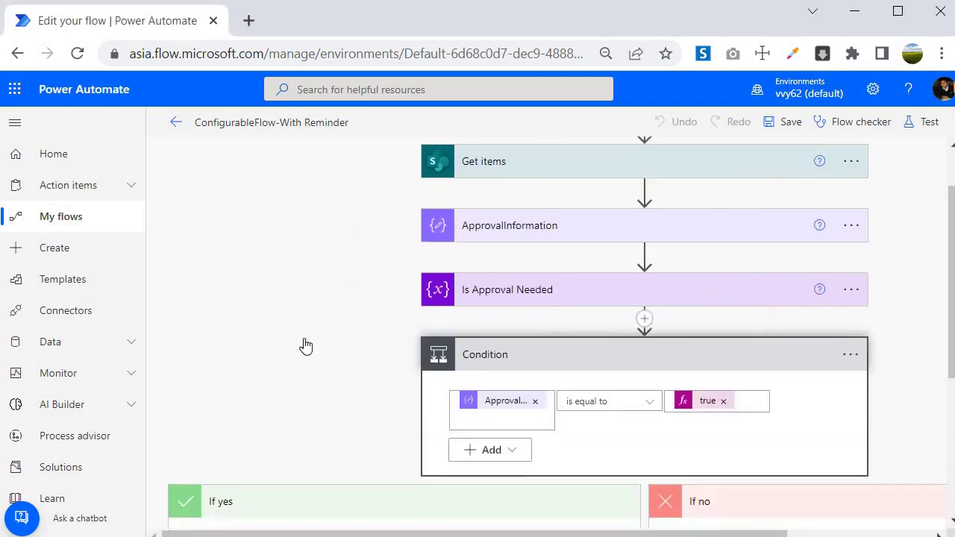
{"action": "scroll", "coordinate": [303, 321], "scroll_direction": "down", "scroll_amount": 8}
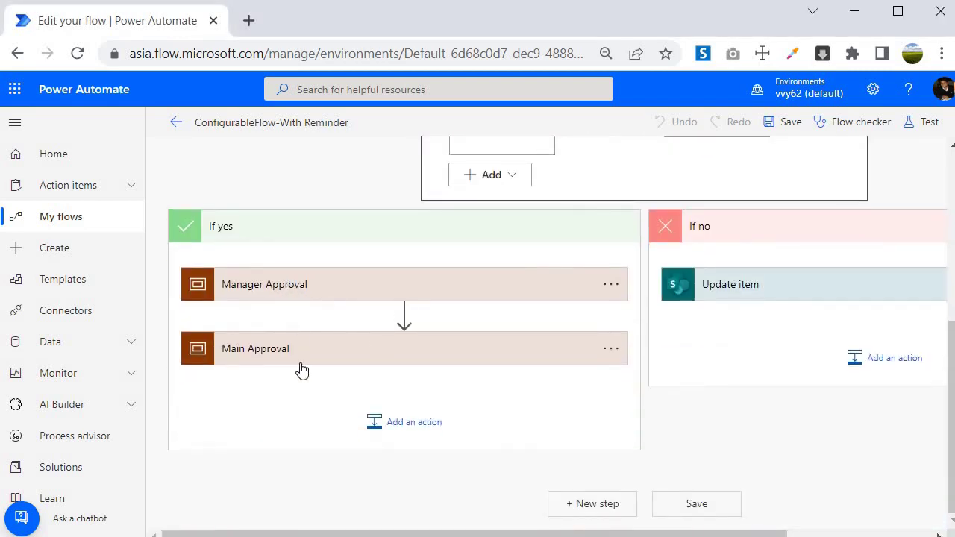
{"action": "scroll", "coordinate": [249, 427], "scroll_direction": "up", "scroll_amount": 3}
{"action": "scroll", "coordinate": [247, 336], "scroll_direction": "down", "scroll_amount": 3}
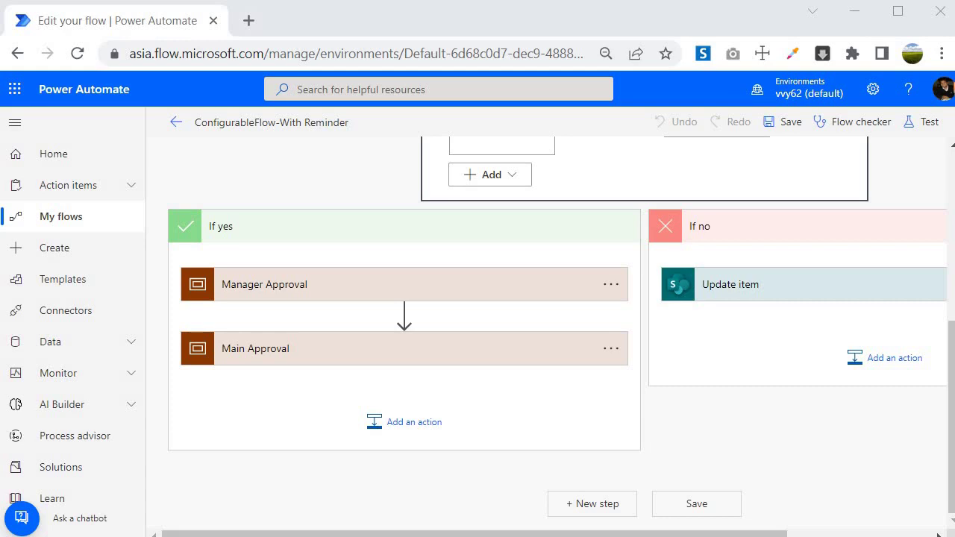
Step: Insert an Initialize variable action between Is Approval Needed and Condition, with name varIsManagerApprovalCompleted and type Boolean
{"action": "scroll", "coordinate": [480, 364], "scroll_direction": "up", "scroll_amount": 5}
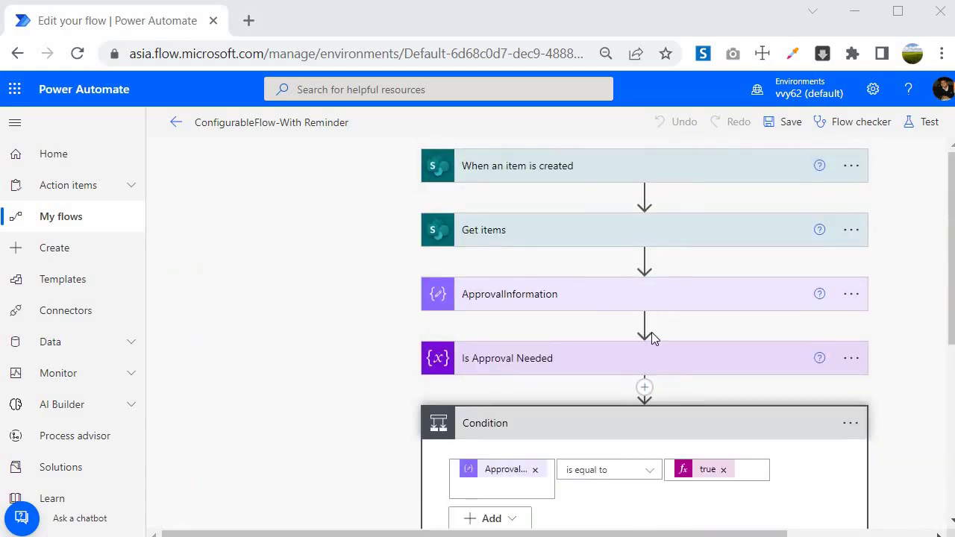
{"action": "left_click", "coordinate": [644, 387]}
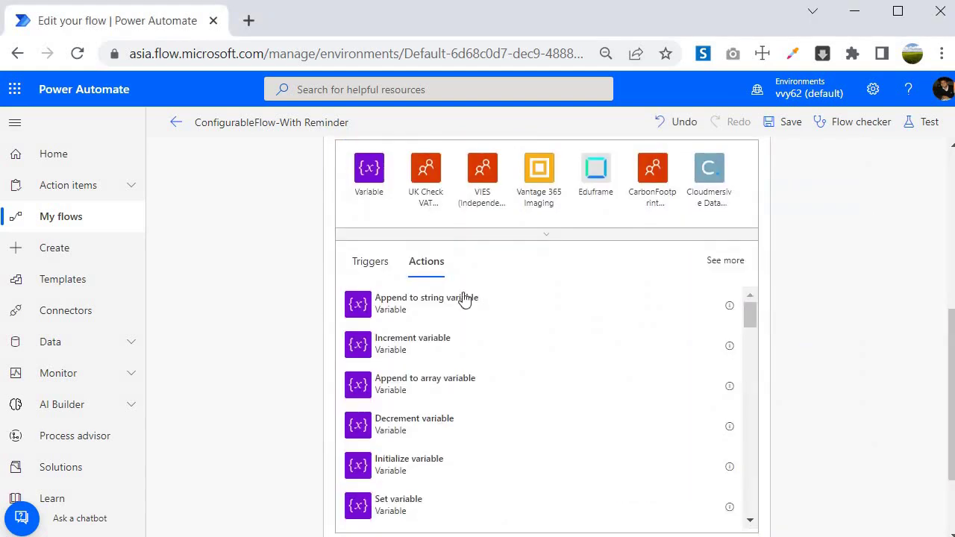
{"action": "left_click", "coordinate": [405, 474]}
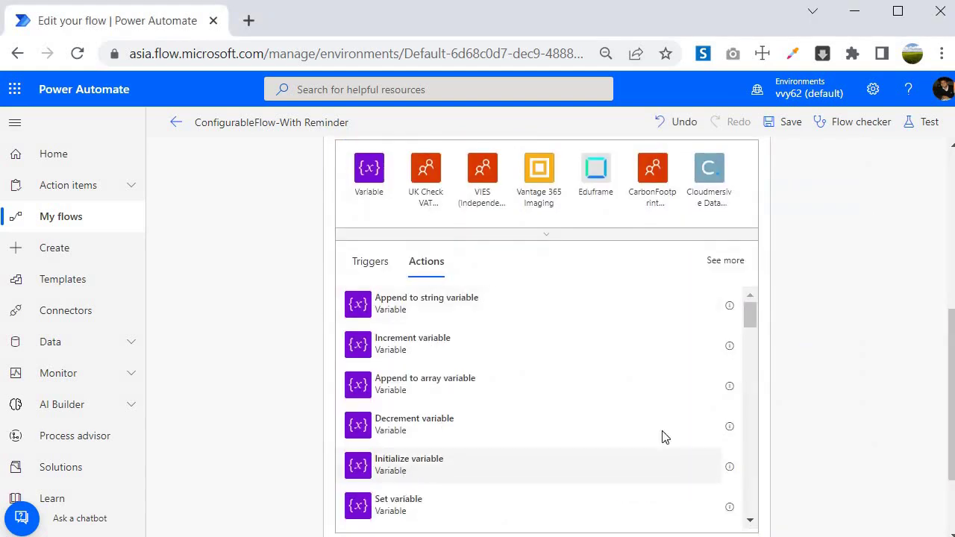
{"action": "left_click", "coordinate": [526, 336]}
{"action": "type", "text": "varIS"}
{"action": "key", "text": "BackSpace"}
{"action": "type", "text": "sManagerApprovalCompleted"}
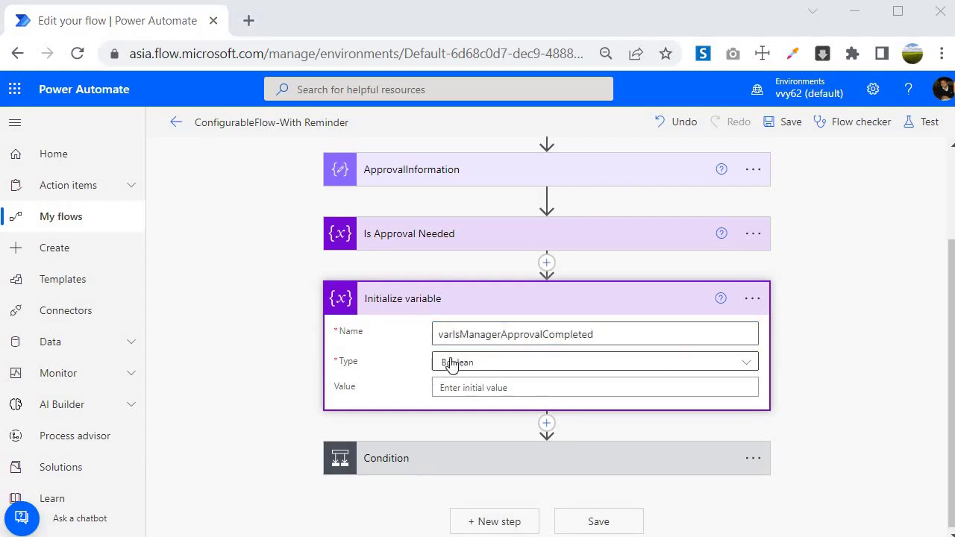
Step: Set the initial value of varIsManagerApprovalCompleted to the expression false
{"action": "left_click", "coordinate": [482, 387]}
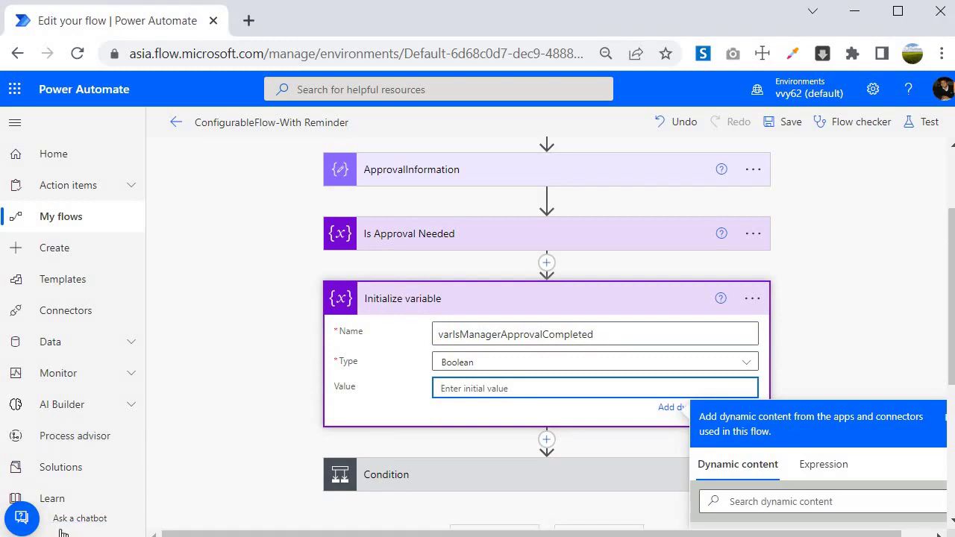
{"action": "left_click", "coordinate": [477, 386]}
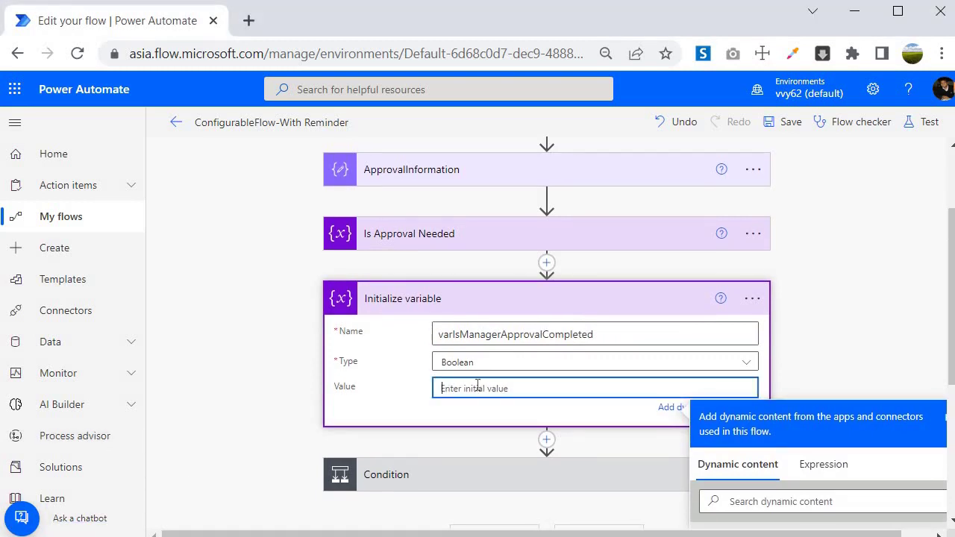
{"action": "left_click", "coordinate": [824, 464]}
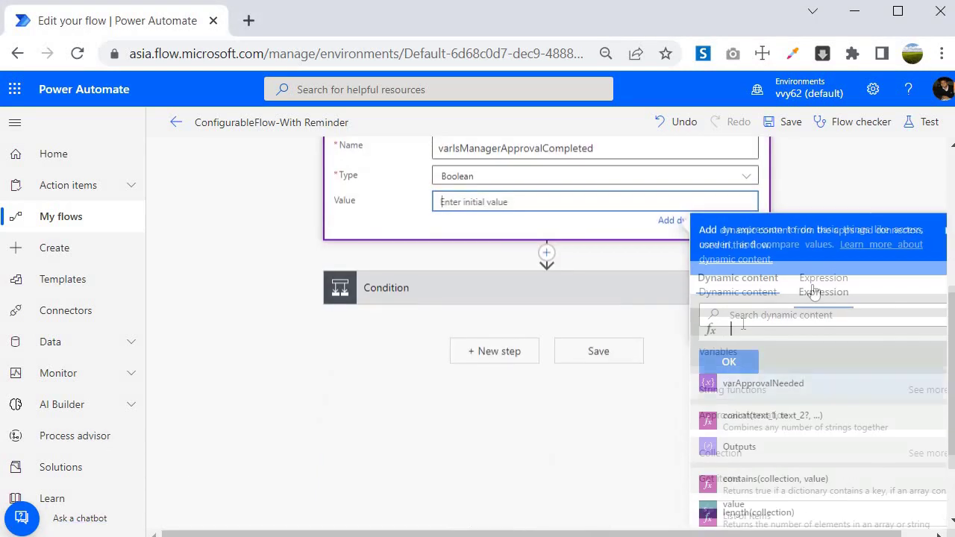
{"action": "type", "text": "false"}
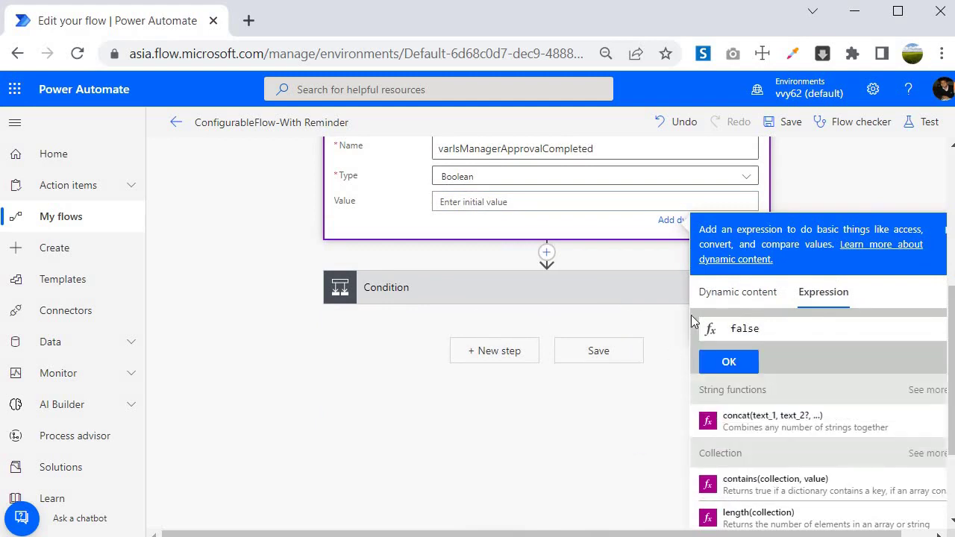
{"action": "left_click", "coordinate": [729, 363]}
{"action": "scroll", "coordinate": [731, 305], "scroll_direction": "up", "scroll_amount": 3}
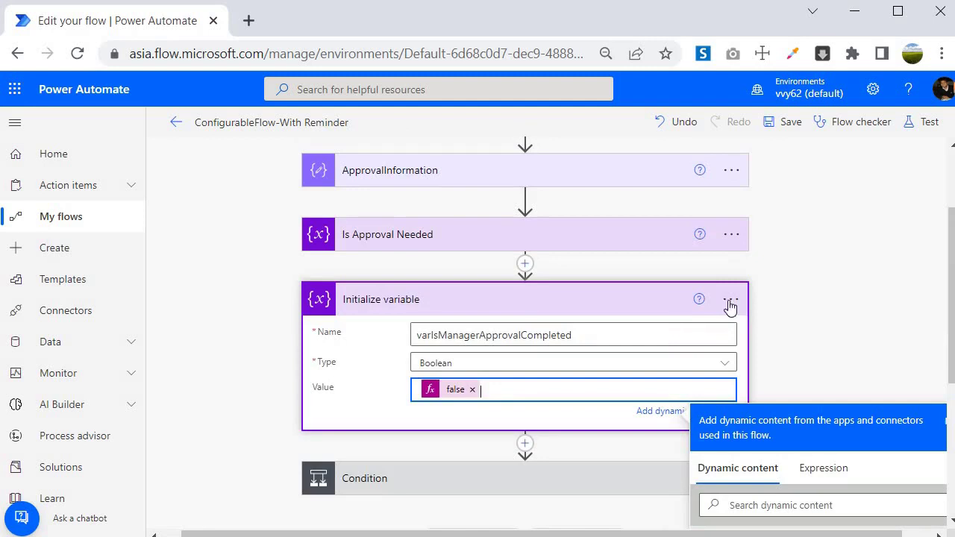
Step: Rename the new Initialize variable action as "Is Manager Approval Completed" and collapse it
{"action": "left_click", "coordinate": [730, 302]}
{"action": "left_click", "coordinate": [746, 301]}
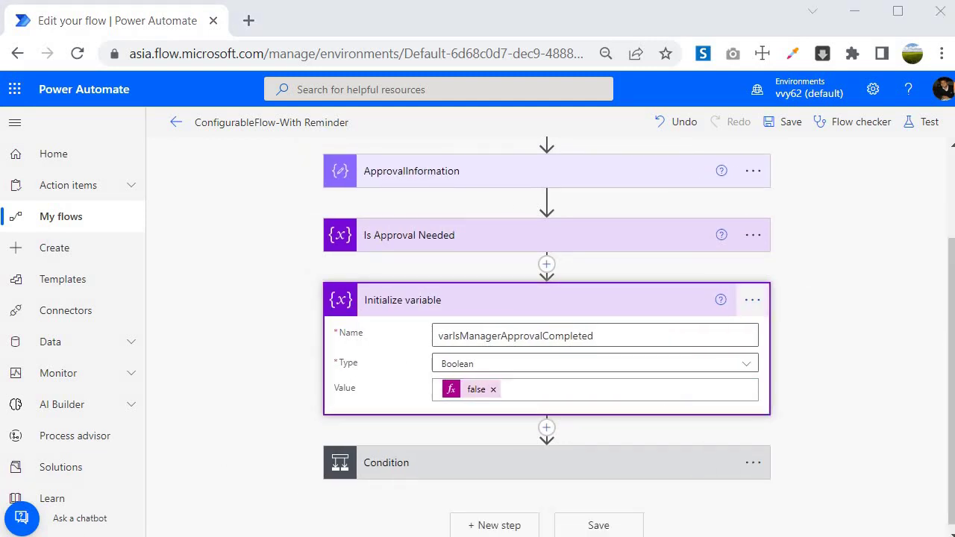
{"action": "left_click", "coordinate": [753, 300]}
{"action": "left_click", "coordinate": [813, 323]}
{"action": "type", "text": "Is MAna"}
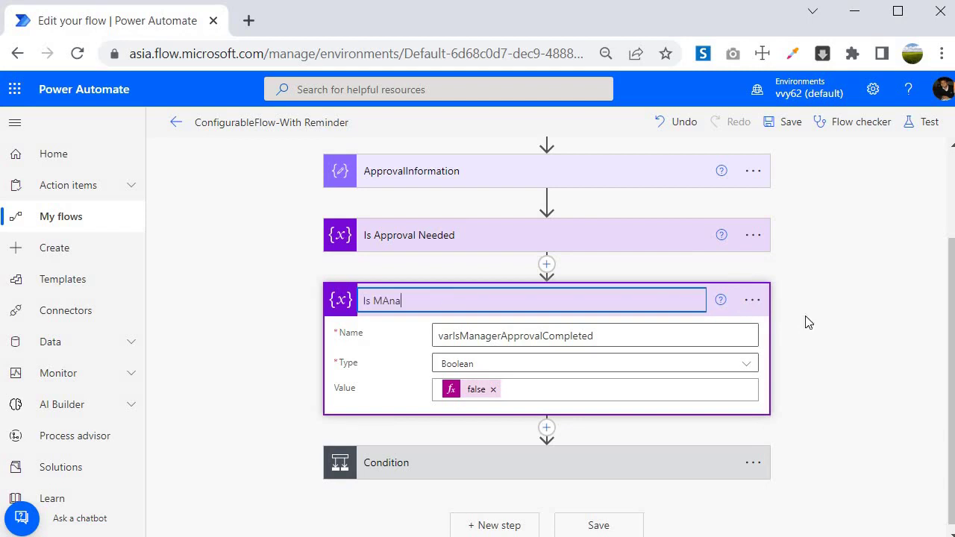
{"action": "key", "text": "BackSpace"}
{"action": "key", "text": "BackSpace"}
{"action": "type", "text": "anager Approval Completed"}
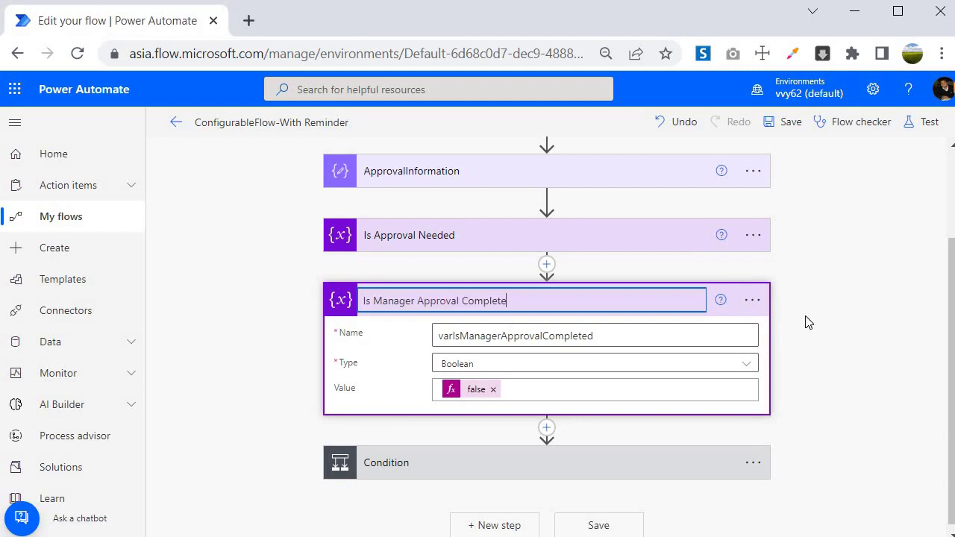
{"action": "key", "text": "Return"}
{"action": "left_click", "coordinate": [469, 305]}
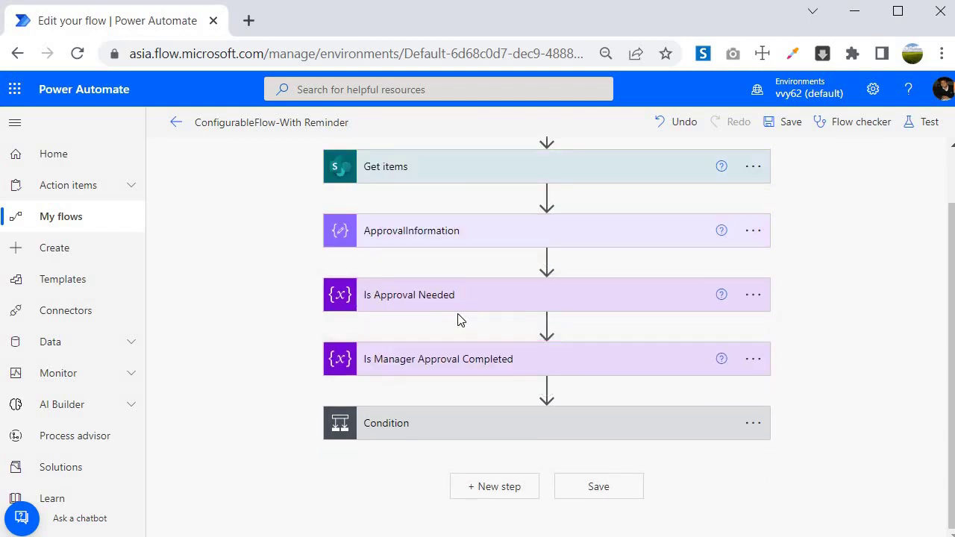
Step: Expand the Condition, the Manager Approval scope in its If yes branch, and the nested Condition 2 to reach the approval action
{"action": "left_click", "coordinate": [405, 430]}
{"action": "scroll", "coordinate": [309, 321], "scroll_direction": "down", "scroll_amount": 5}
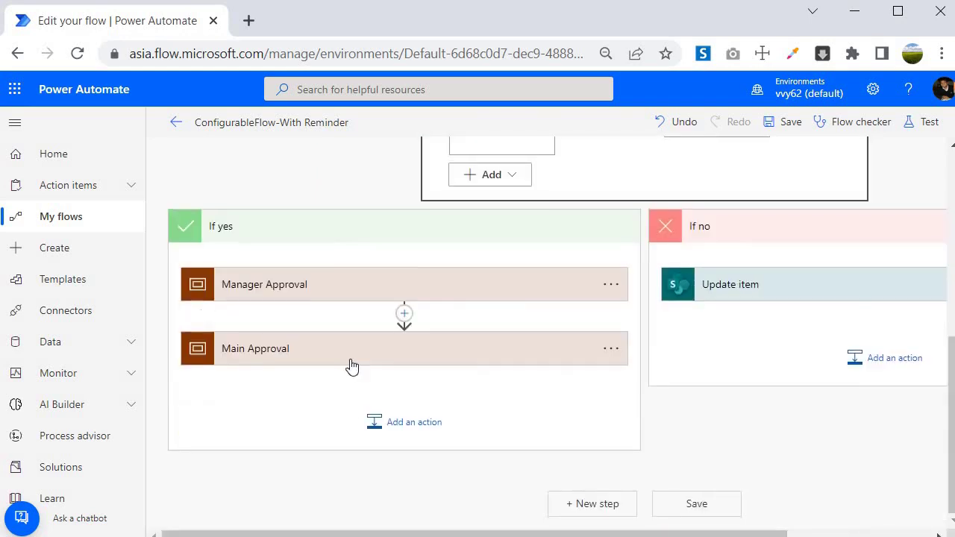
{"action": "left_click", "coordinate": [267, 289]}
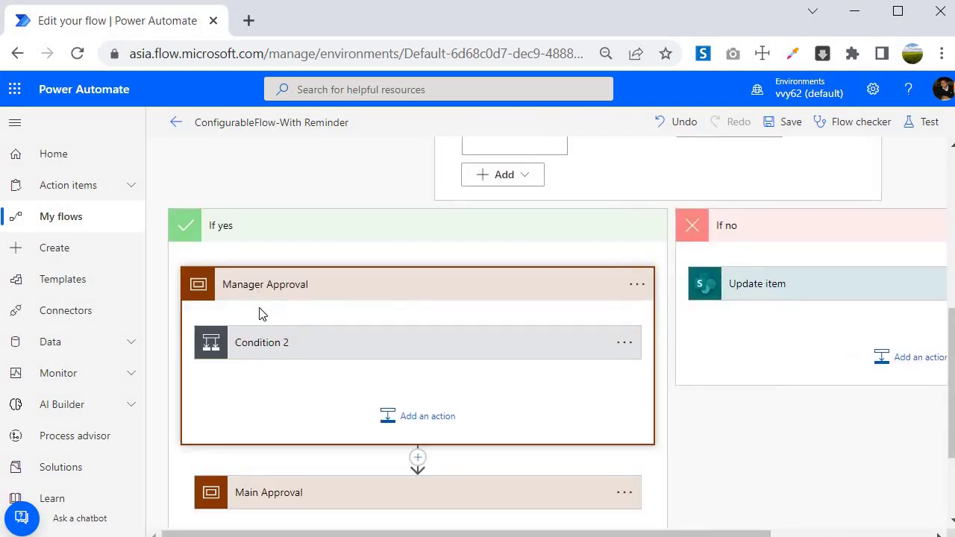
{"action": "scroll", "coordinate": [261, 314], "scroll_direction": "down", "scroll_amount": 2}
{"action": "left_click", "coordinate": [273, 249]}
{"action": "scroll", "coordinate": [319, 315], "scroll_direction": "down", "scroll_amount": 4}
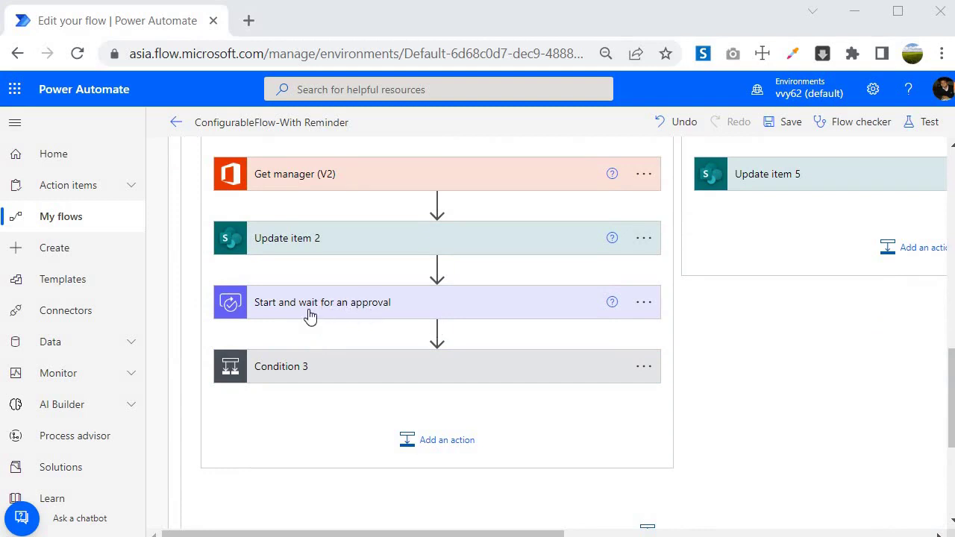
{"action": "scroll", "coordinate": [437, 242], "scroll_direction": "down", "scroll_amount": 1}
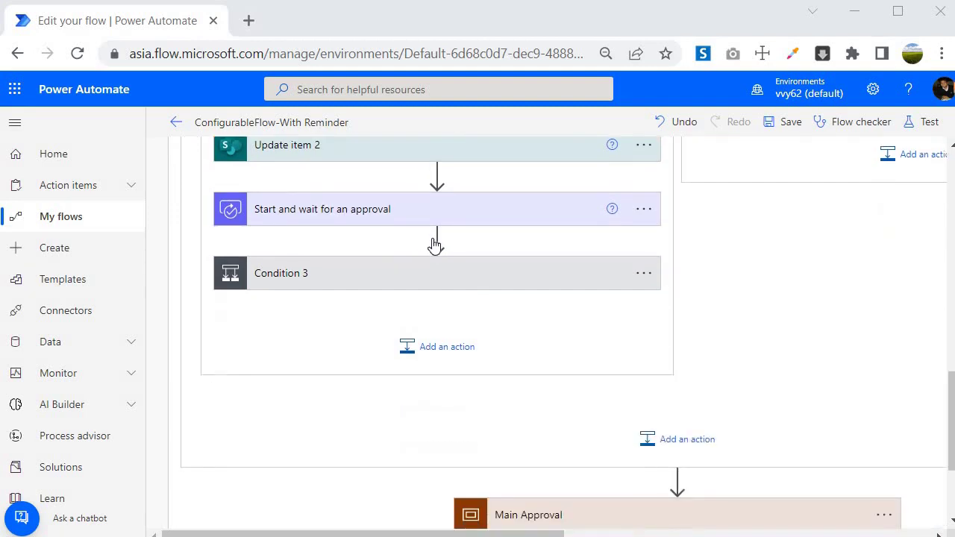
Step: Insert a Create an approval action from the Approvals connector between Start and wait for an approval and Condition 3
{"action": "left_click", "coordinate": [439, 239]}
{"action": "left_click", "coordinate": [433, 262]}
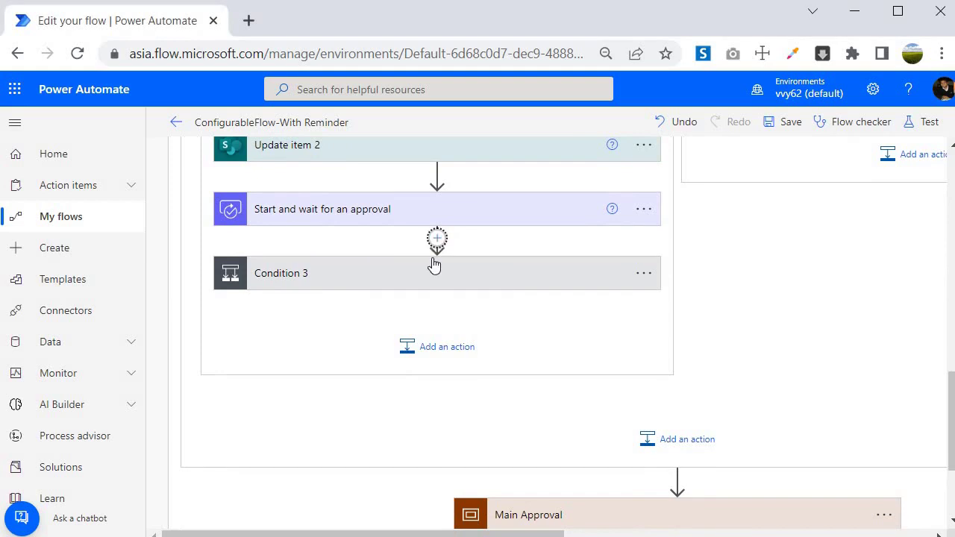
{"action": "scroll", "coordinate": [426, 382], "scroll_direction": "down", "scroll_amount": 1}
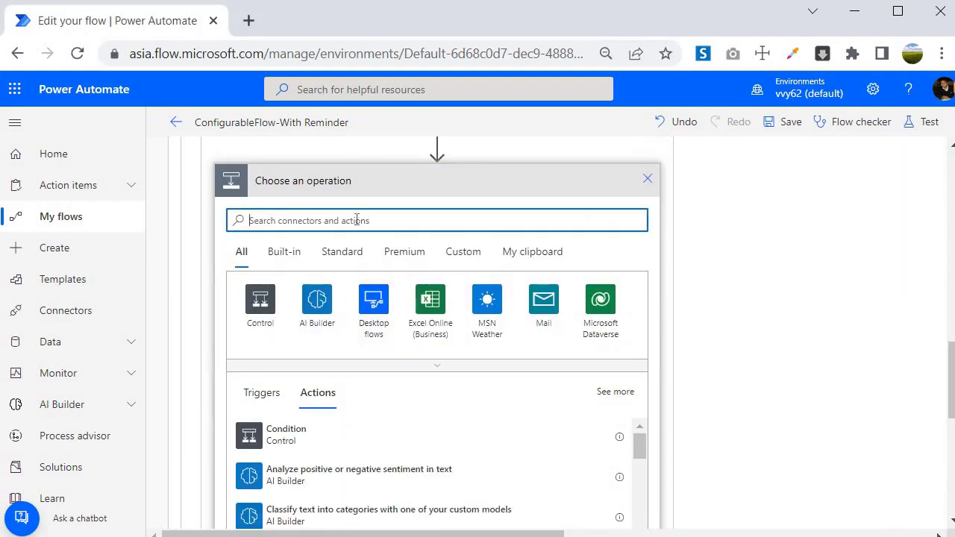
{"action": "left_click", "coordinate": [357, 220]}
{"action": "type", "text": "create"}
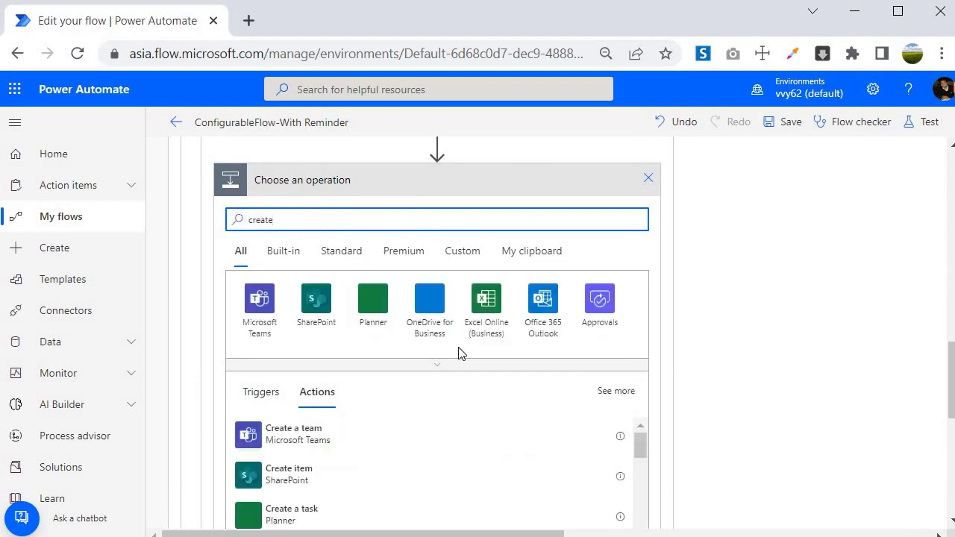
{"action": "scroll", "coordinate": [458, 351], "scroll_direction": "up", "scroll_amount": 1}
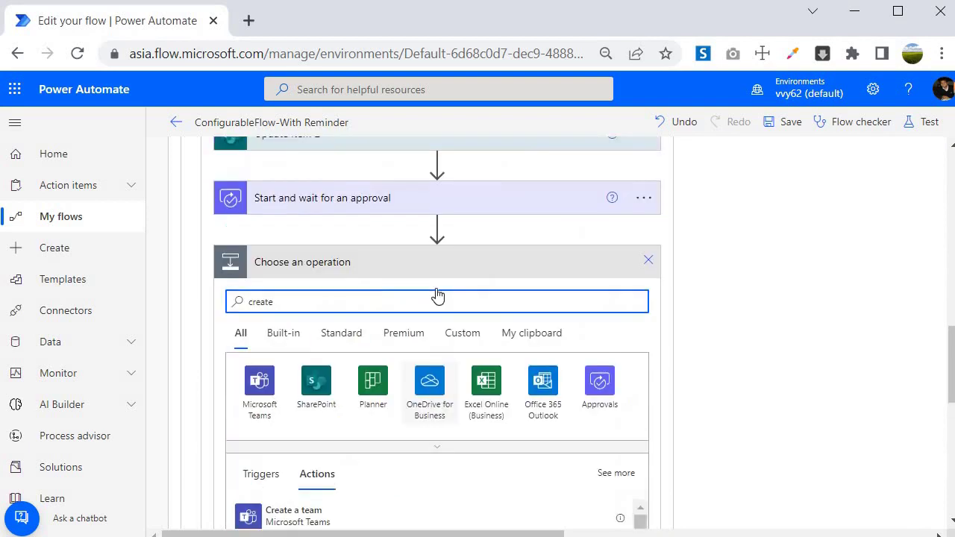
{"action": "left_click", "coordinate": [588, 415]}
{"action": "scroll", "coordinate": [515, 414], "scroll_direction": "down", "scroll_amount": 1}
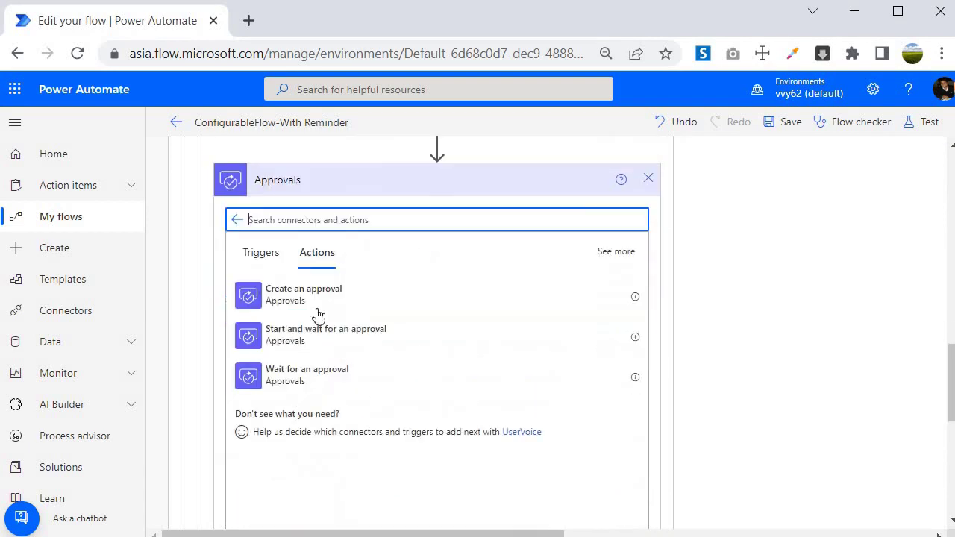
{"action": "left_click", "coordinate": [282, 297]}
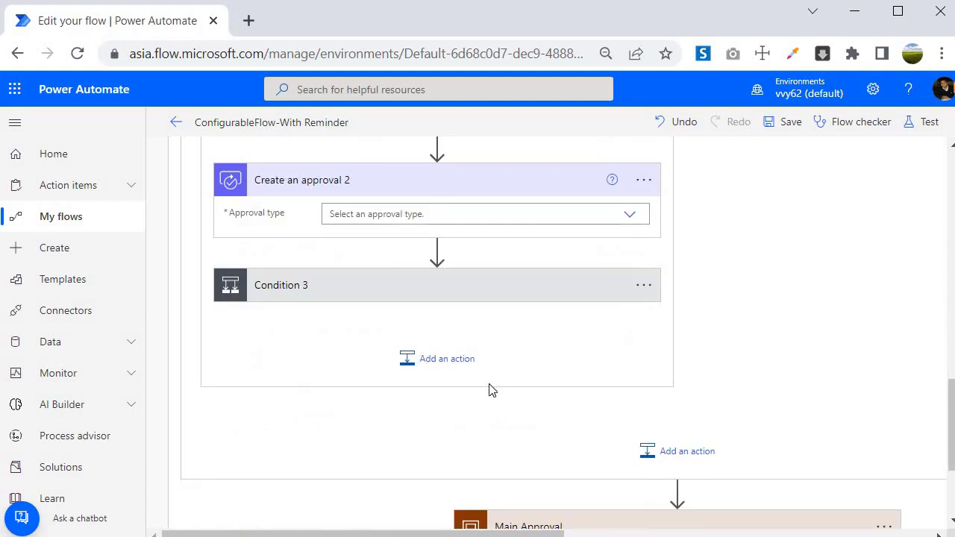
Step: Set the new Create an approval action's approval type to Approve/Reject - First to respond
{"action": "scroll", "coordinate": [266, 411], "scroll_direction": "up", "scroll_amount": 2}
{"action": "scroll", "coordinate": [280, 382], "scroll_direction": "down", "scroll_amount": 1}
{"action": "left_click", "coordinate": [630, 316]}
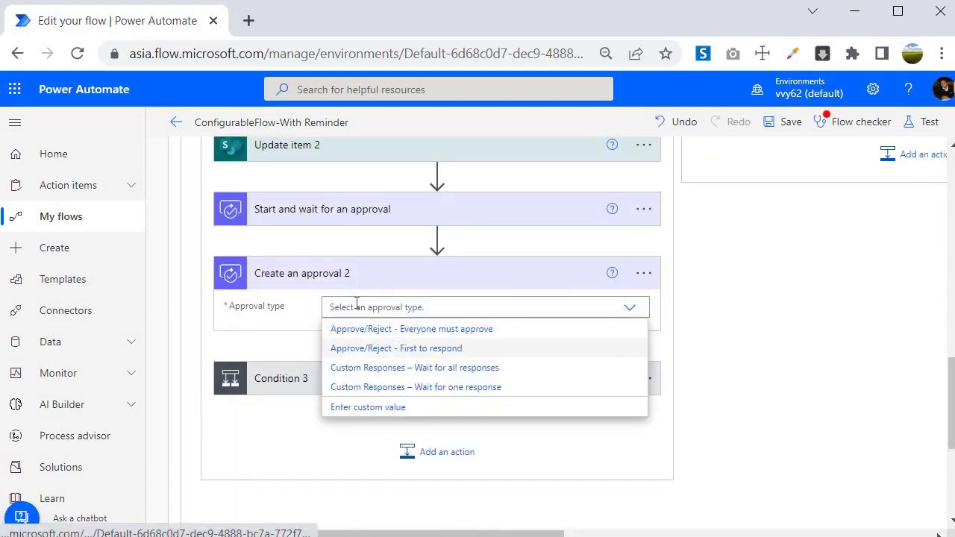
{"action": "left_click", "coordinate": [396, 348]}
Step: Copy the full Title expression from Start and wait for an approval into the Title of Create an approval 2
{"action": "left_click", "coordinate": [336, 209]}
{"action": "scroll", "coordinate": [405, 243], "scroll_direction": "down", "scroll_amount": 2}
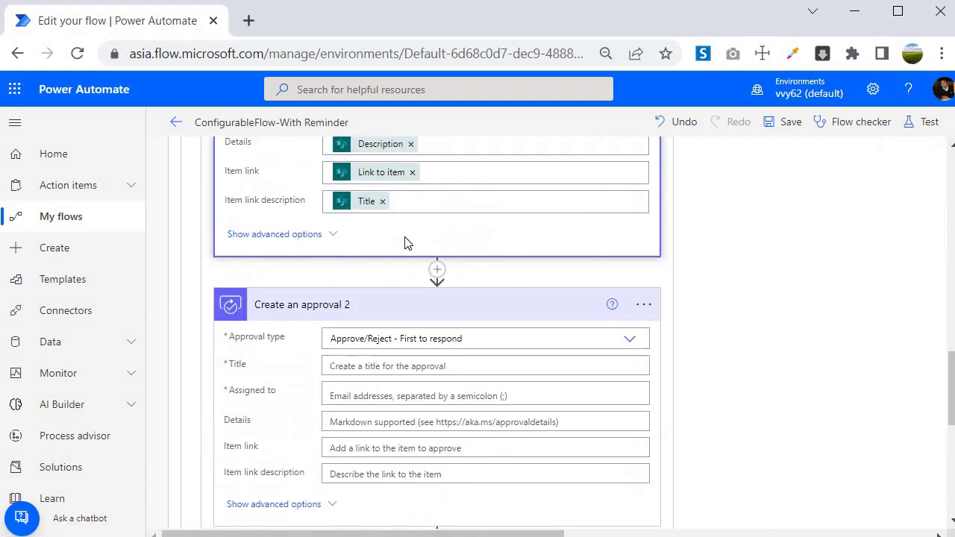
{"action": "scroll", "coordinate": [405, 243], "scroll_direction": "up", "scroll_amount": 1}
{"action": "left_click", "coordinate": [616, 180]}
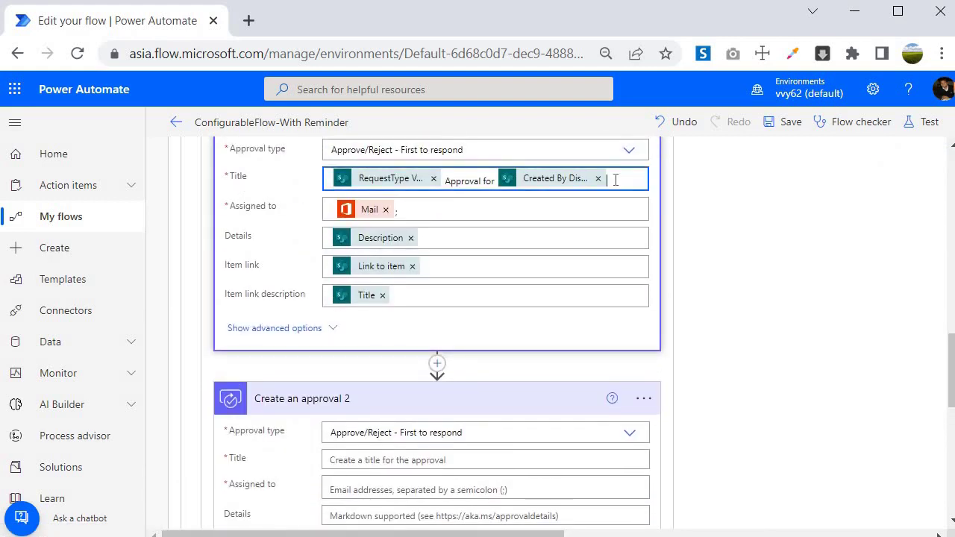
{"action": "key", "text": "ctrl+a"}
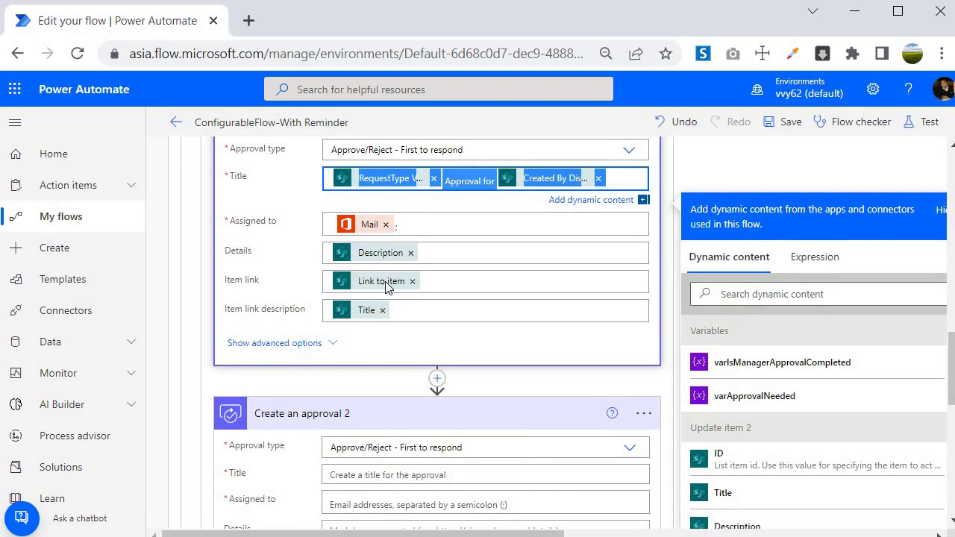
{"action": "scroll", "coordinate": [405, 279], "scroll_direction": "down", "scroll_amount": 1}
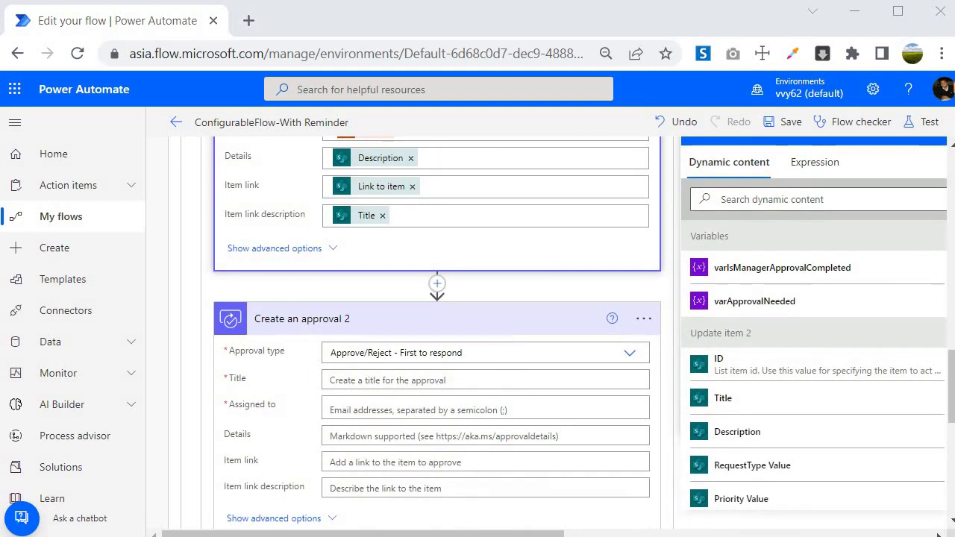
{"action": "scroll", "coordinate": [296, 431], "scroll_direction": "up", "scroll_amount": 1}
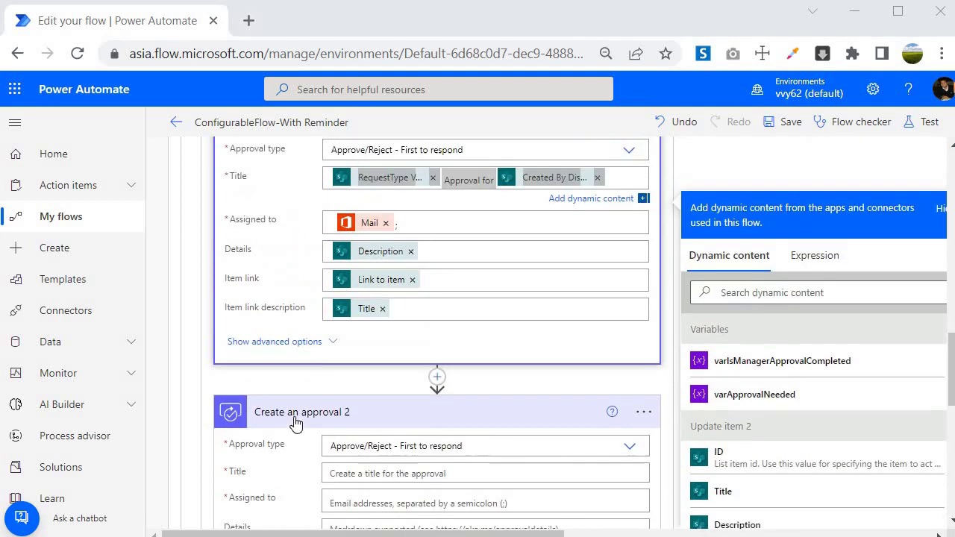
{"action": "scroll", "coordinate": [269, 389], "scroll_direction": "up", "scroll_amount": 2}
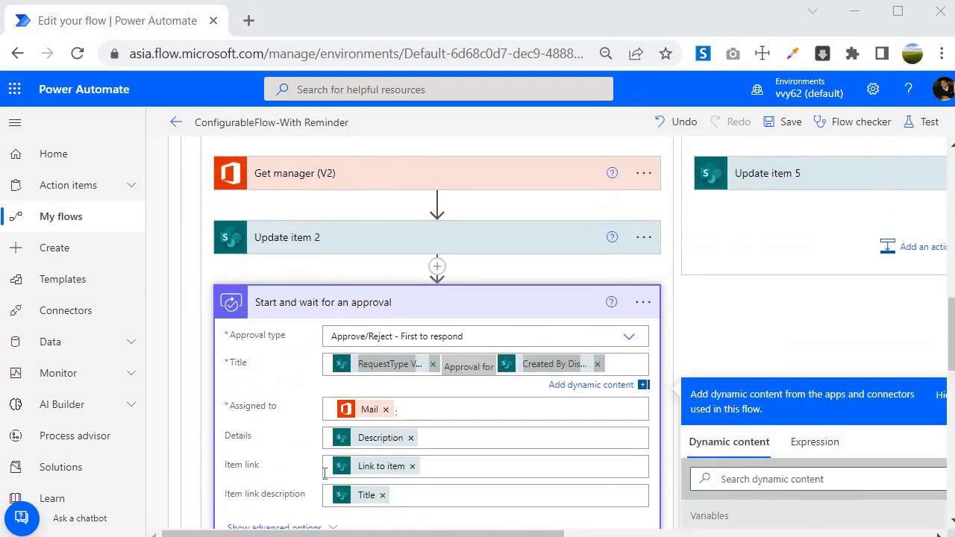
{"action": "scroll", "coordinate": [314, 418], "scroll_direction": "down", "scroll_amount": 2}
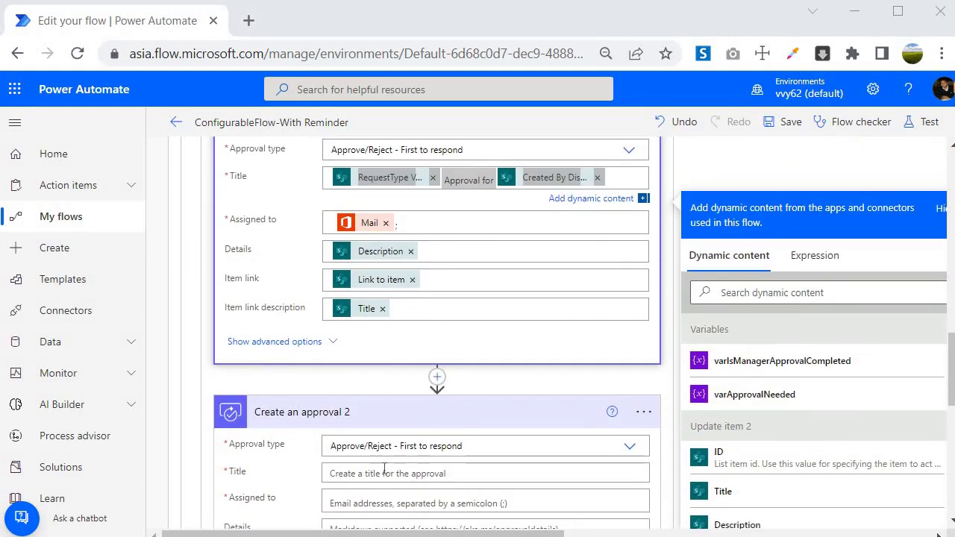
{"action": "left_click", "coordinate": [416, 473]}
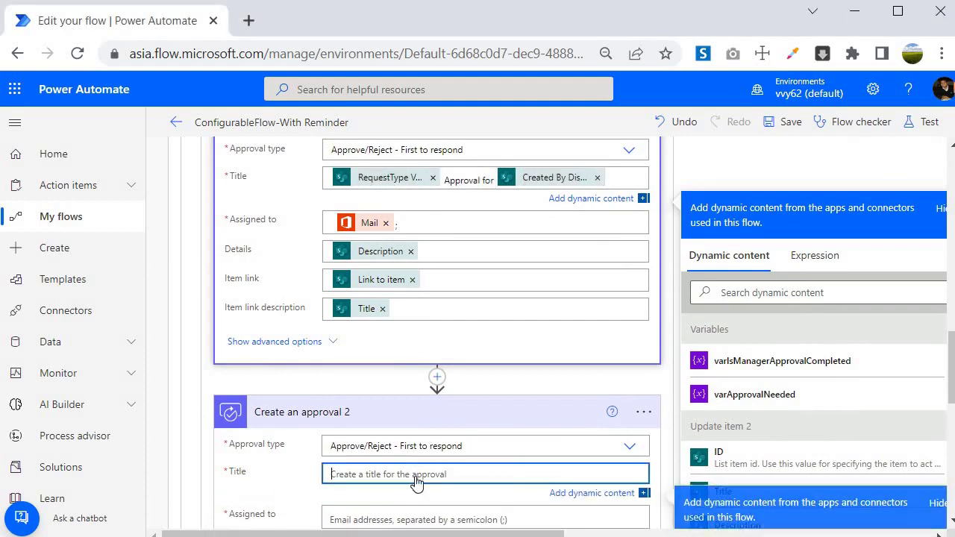
{"action": "key", "text": "ctrl+v"}
Step: Assign Create an approval 2 to the Mail dynamic value from Get manager (V2)
{"action": "key", "text": "Tab"}
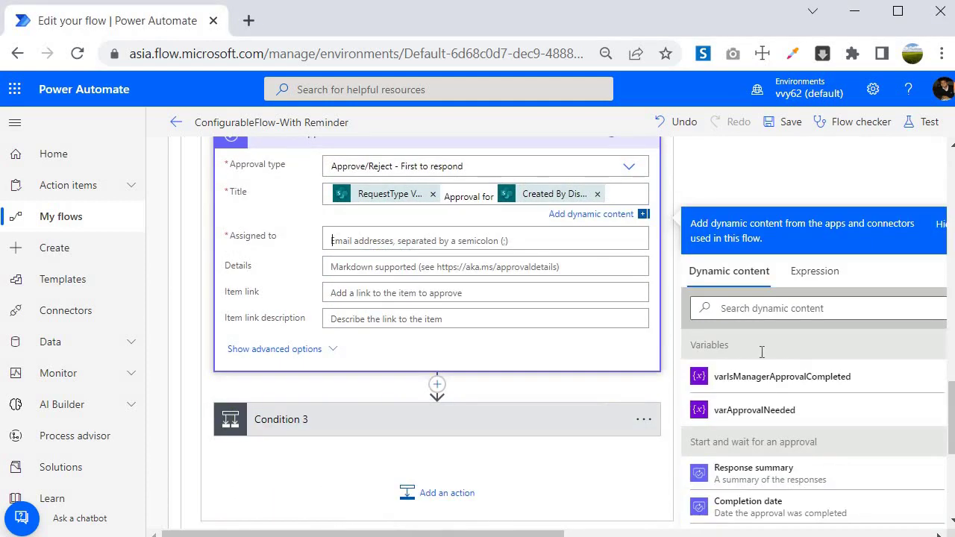
{"action": "type", "text": "mail"}
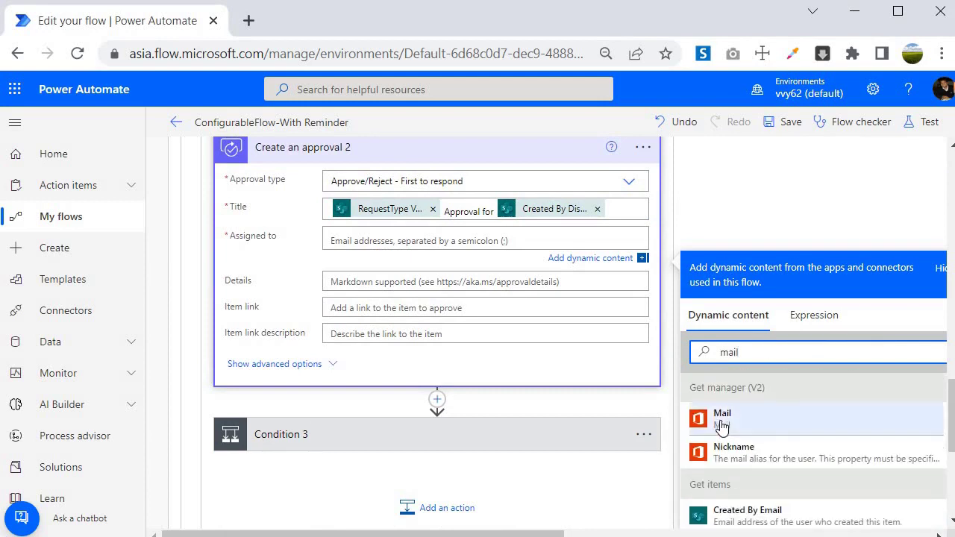
{"action": "left_click", "coordinate": [722, 424]}
Step: Copy the Description token for Details and the Link to item token for Item link from the old approval into Create an approval 2
{"action": "scroll", "coordinate": [329, 389], "scroll_direction": "up", "scroll_amount": 3}
{"action": "left_click", "coordinate": [457, 266]}
{"action": "key", "text": "ctrl+a"}
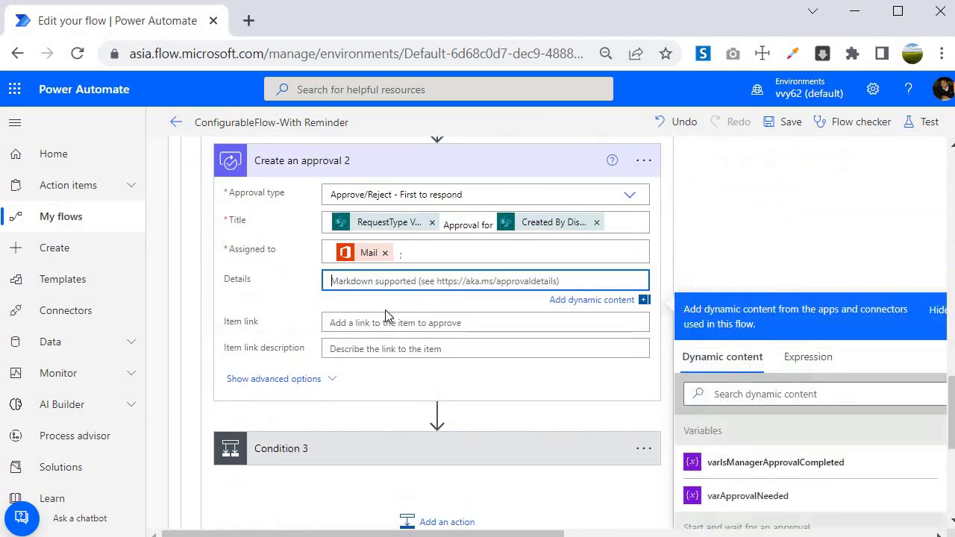
{"action": "key", "text": "ctrl+v"}
{"action": "key", "text": "ctrl+a"}
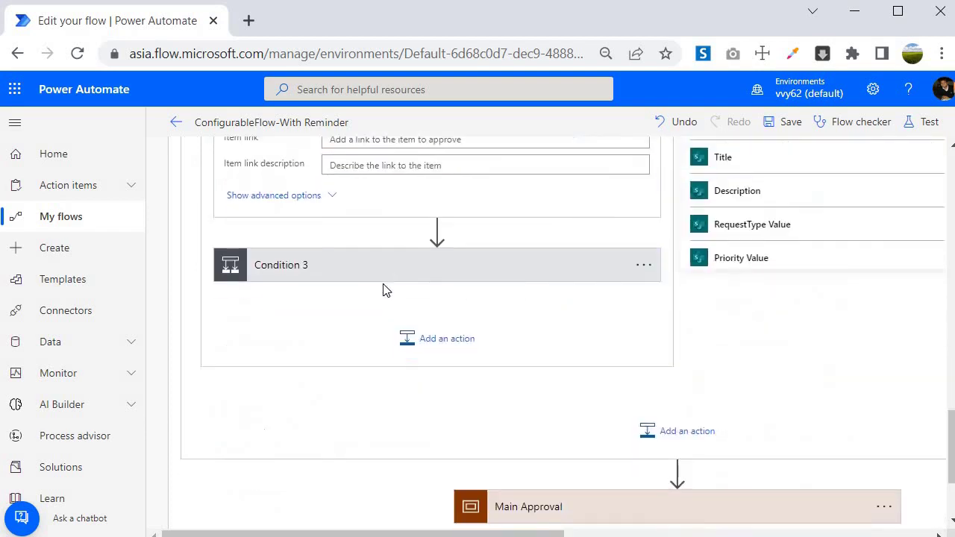
{"action": "scroll", "coordinate": [383, 290], "scroll_direction": "up", "scroll_amount": 3}
{"action": "left_click", "coordinate": [386, 324]}
{"action": "key", "text": "ctrl+v"}
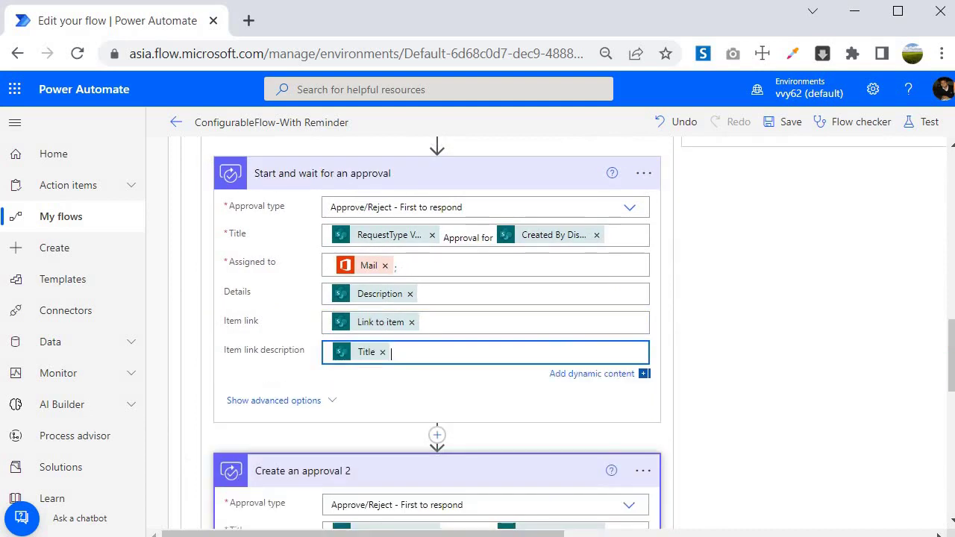
Step: Copy the Title token from the old approval's Item link description into the same field of Create an approval 2
{"action": "key", "text": "ctrl+a"}
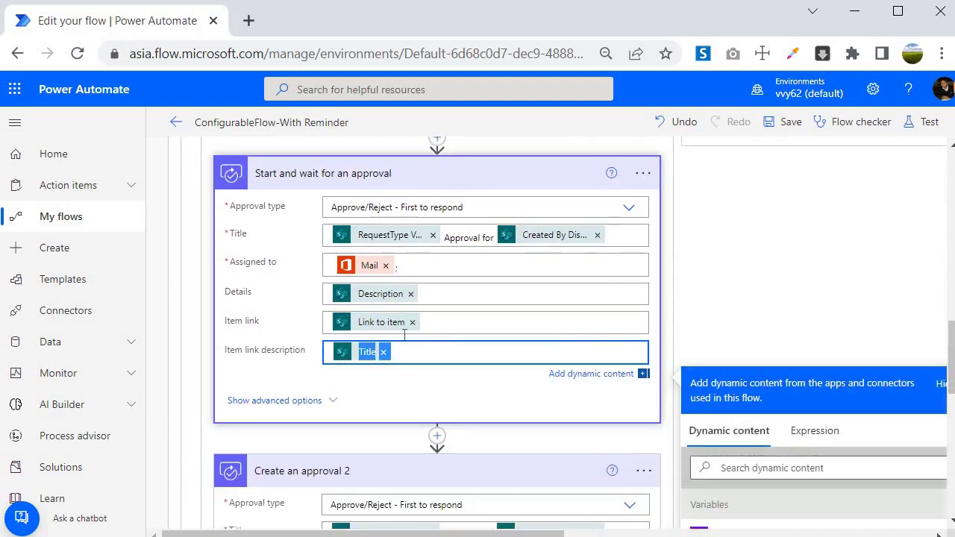
{"action": "scroll", "coordinate": [405, 335], "scroll_direction": "down", "scroll_amount": 4}
{"action": "left_click", "coordinate": [386, 371]}
{"action": "key", "text": "ctrl+v"}
{"action": "scroll", "coordinate": [310, 339], "scroll_direction": "up", "scroll_amount": 1}
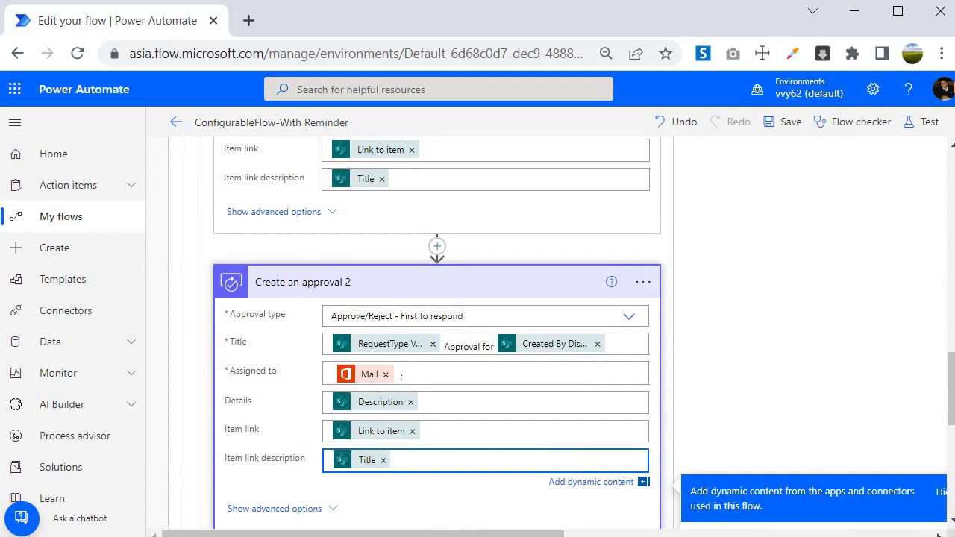
Step: Insert a Wait for an approval action from the Approvals connector between Create an approval 2 and Condition 3
{"action": "scroll", "coordinate": [407, 316], "scroll_direction": "down", "scroll_amount": 2}
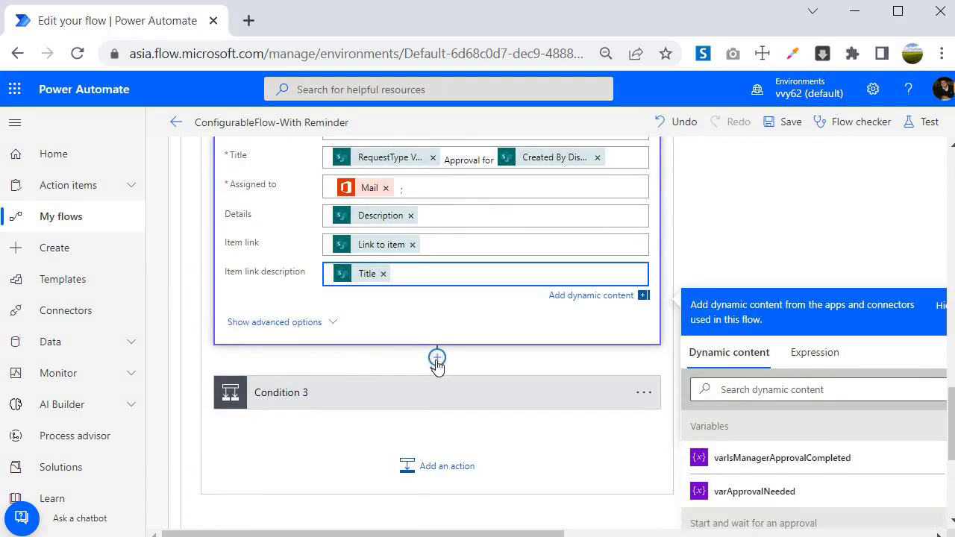
{"action": "left_click", "coordinate": [437, 358]}
{"action": "left_click", "coordinate": [430, 377]}
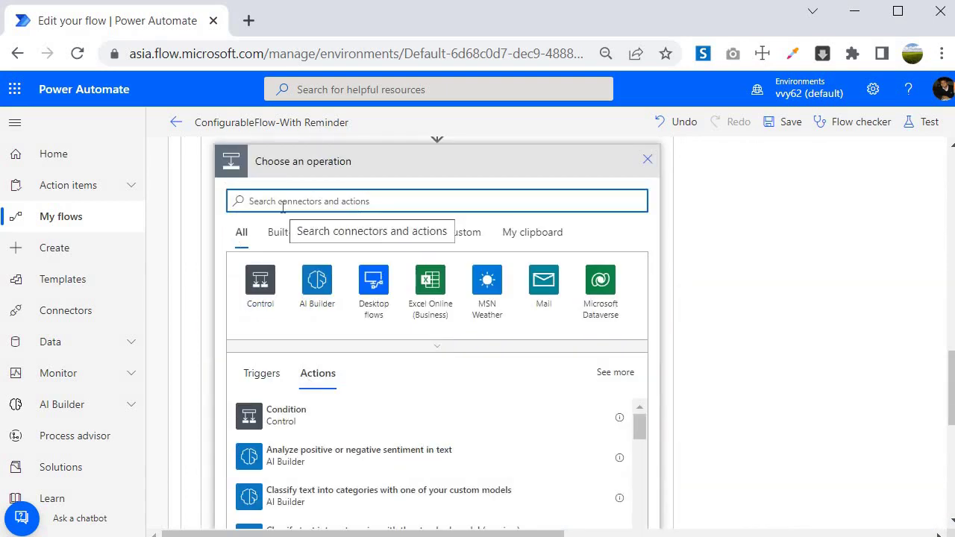
{"action": "type", "text": "w"}
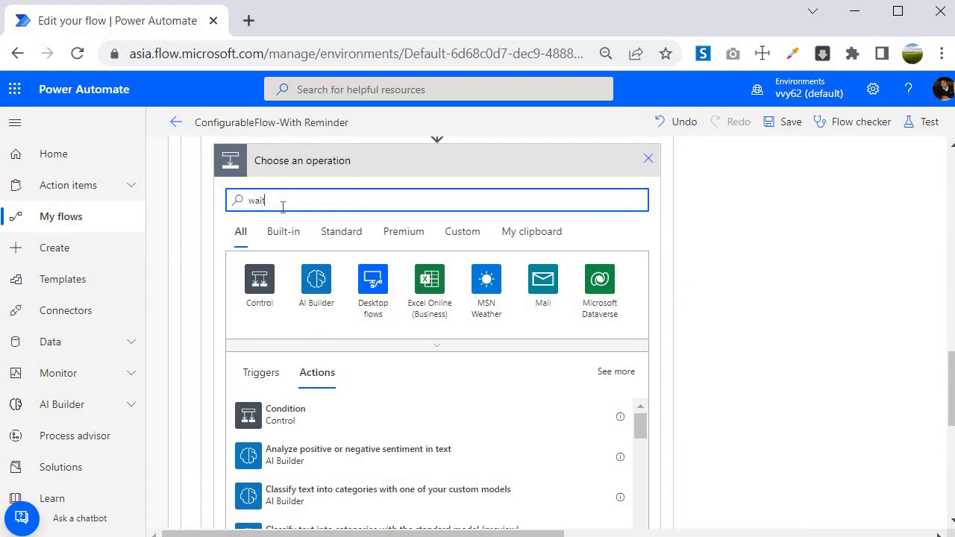
{"action": "type", "text": "ait"}
{"action": "left_click", "coordinate": [312, 412]}
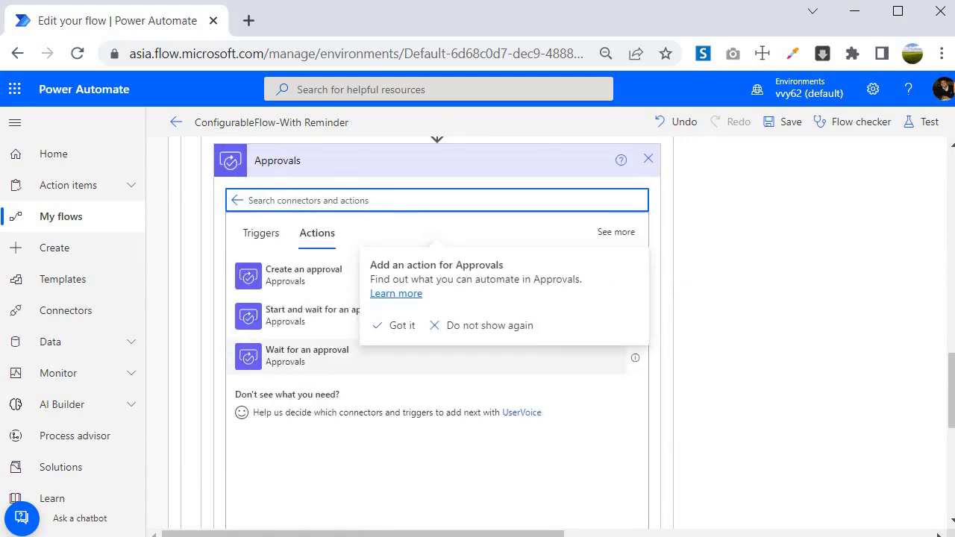
{"action": "left_click", "coordinate": [281, 370]}
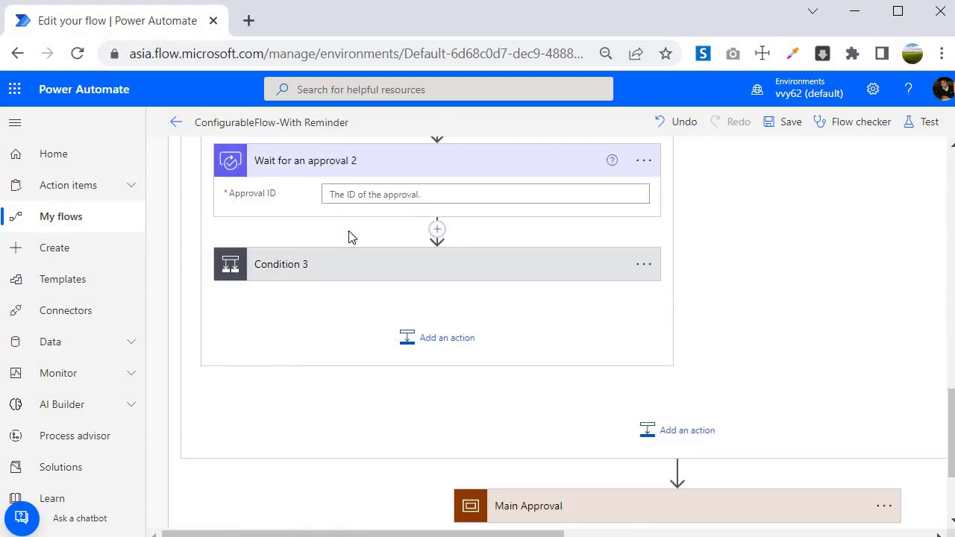
Step: Set the Approval ID of Wait for an approval 2 to the Approval ID output of Create an approval 2, and collapse the action
{"action": "scroll", "coordinate": [302, 327], "scroll_direction": "up", "scroll_amount": 3}
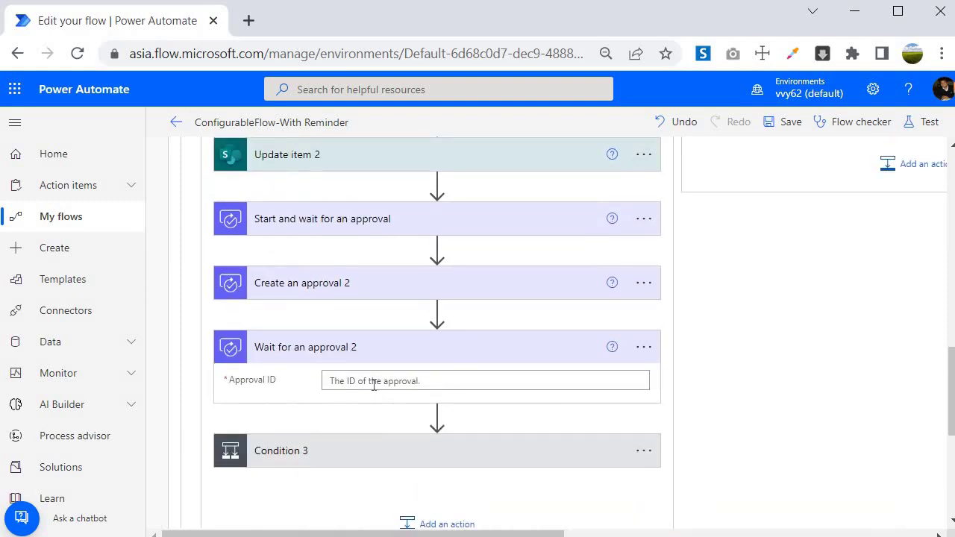
{"action": "left_click", "coordinate": [374, 382]}
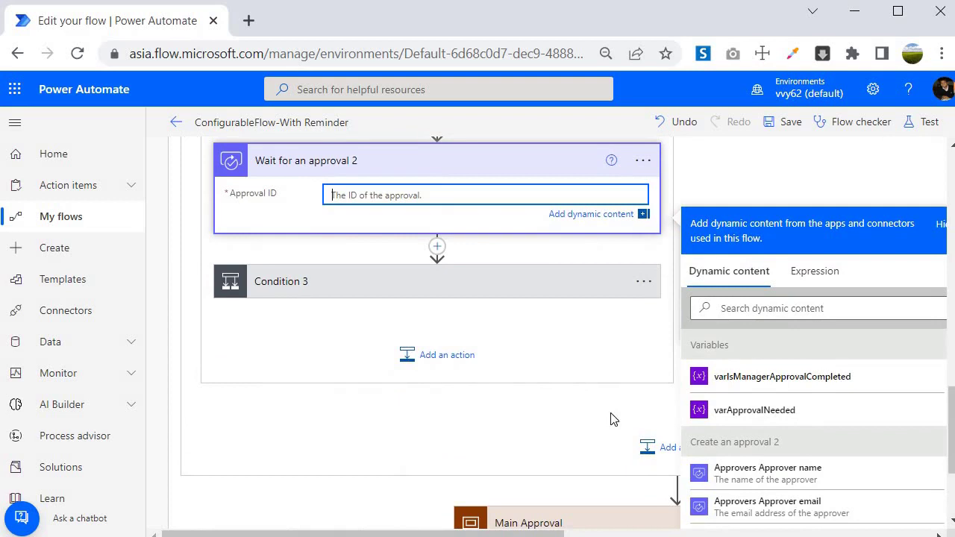
{"action": "scroll", "coordinate": [627, 379], "scroll_direction": "down", "scroll_amount": 1}
{"action": "scroll", "coordinate": [802, 418], "scroll_direction": "down", "scroll_amount": 1}
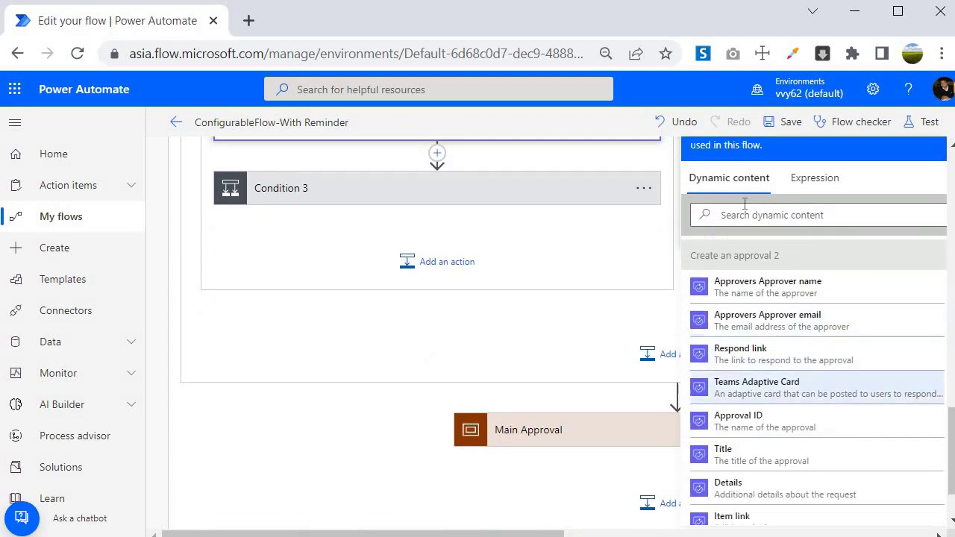
{"action": "left_click", "coordinate": [748, 432]}
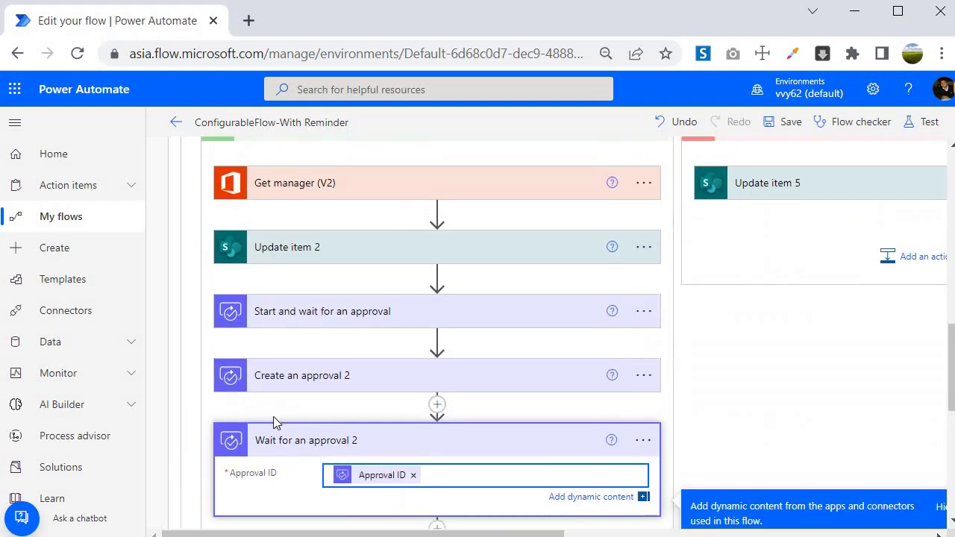
{"action": "left_click", "coordinate": [524, 441]}
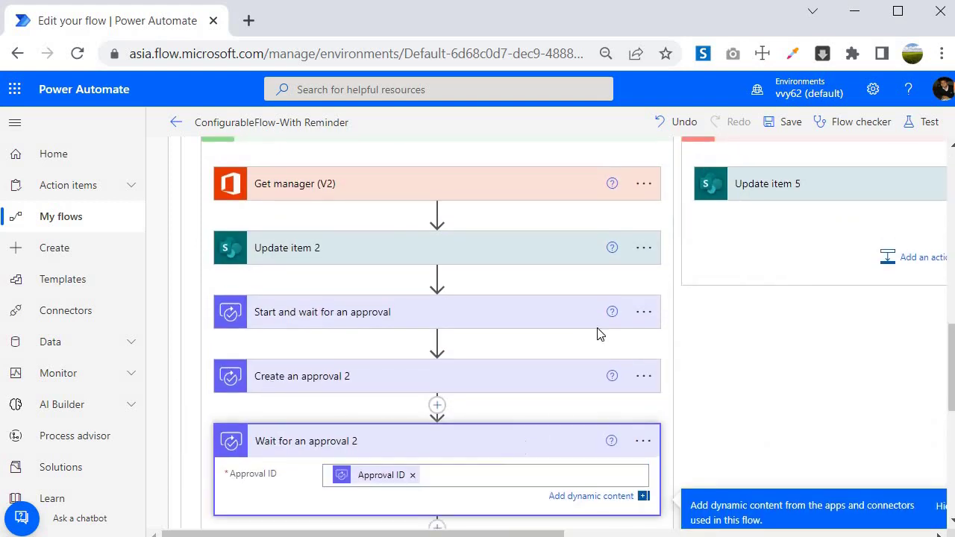
Step: Delete the original Start and wait for an approval action from the manager approval branch
{"action": "left_click", "coordinate": [636, 316]}
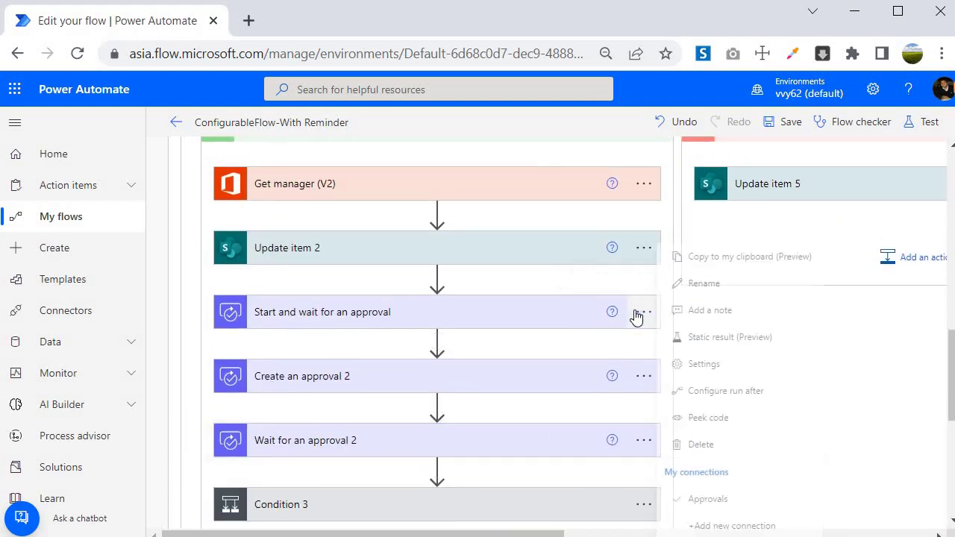
{"action": "left_click", "coordinate": [703, 448]}
{"action": "left_click", "coordinate": [476, 348]}
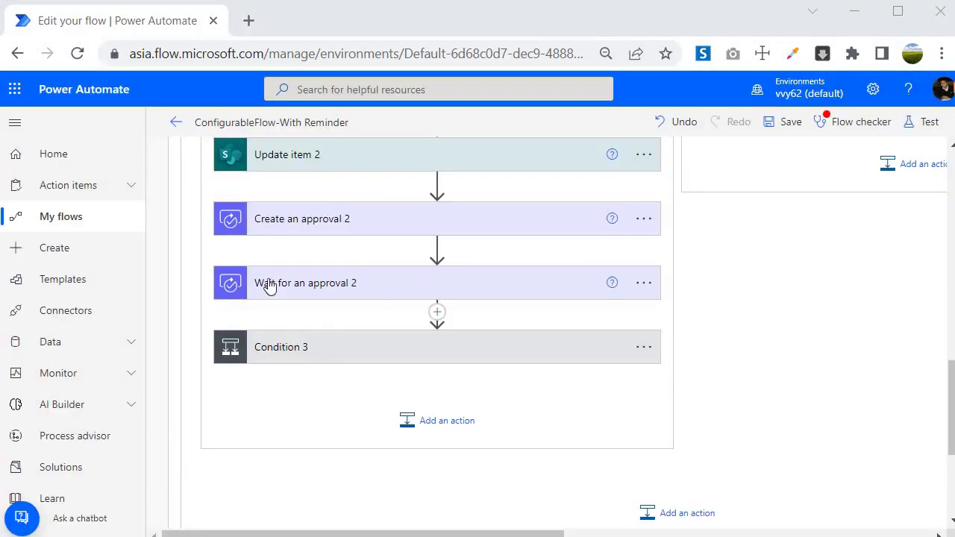
Step: Set the compared value of Condition 3 to the Outcome output of Wait for an approval 2
{"action": "left_click", "coordinate": [314, 356]}
{"action": "scroll", "coordinate": [357, 391], "scroll_direction": "down", "scroll_amount": 2}
{"action": "scroll", "coordinate": [567, 302], "scroll_direction": "up", "scroll_amount": 1}
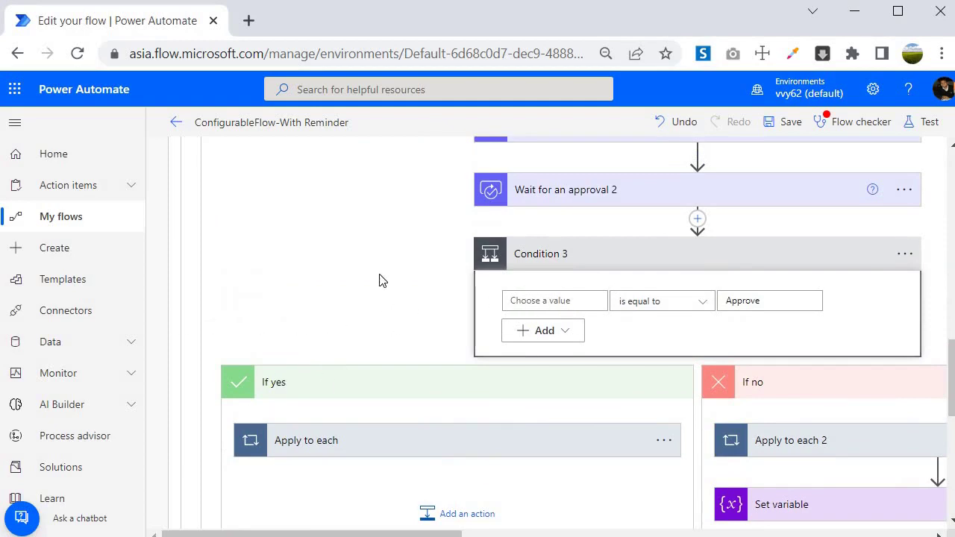
{"action": "scroll", "coordinate": [403, 291], "scroll_direction": "up", "scroll_amount": 2}
{"action": "scroll", "coordinate": [440, 448], "scroll_direction": "down", "scroll_amount": 1}
{"action": "left_click_drag", "start_coordinate": [452, 534], "coordinate": [519, 534]}
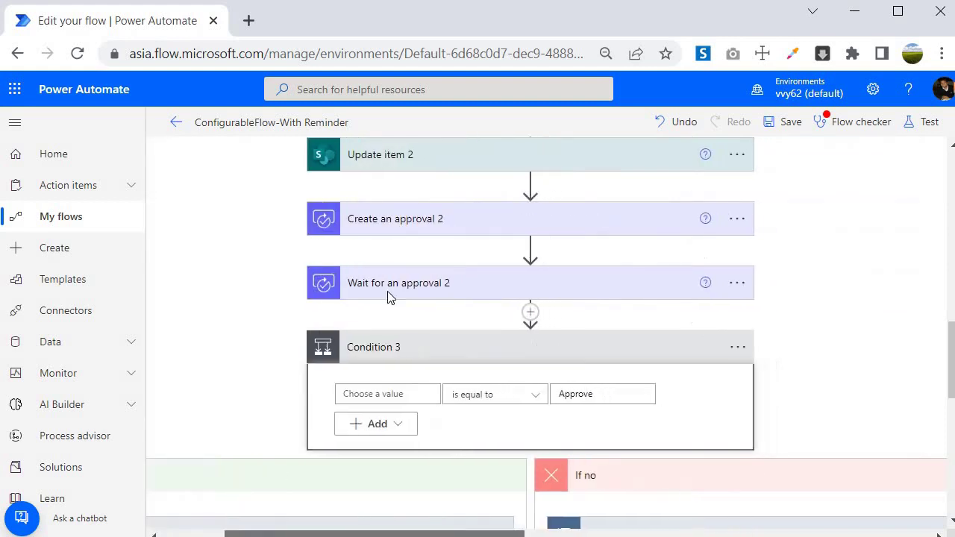
{"action": "left_click", "coordinate": [383, 395]}
{"action": "scroll", "coordinate": [672, 463], "scroll_direction": "down", "scroll_amount": 1}
{"action": "scroll", "coordinate": [528, 468], "scroll_direction": "down", "scroll_amount": 2}
{"action": "left_click", "coordinate": [526, 459]}
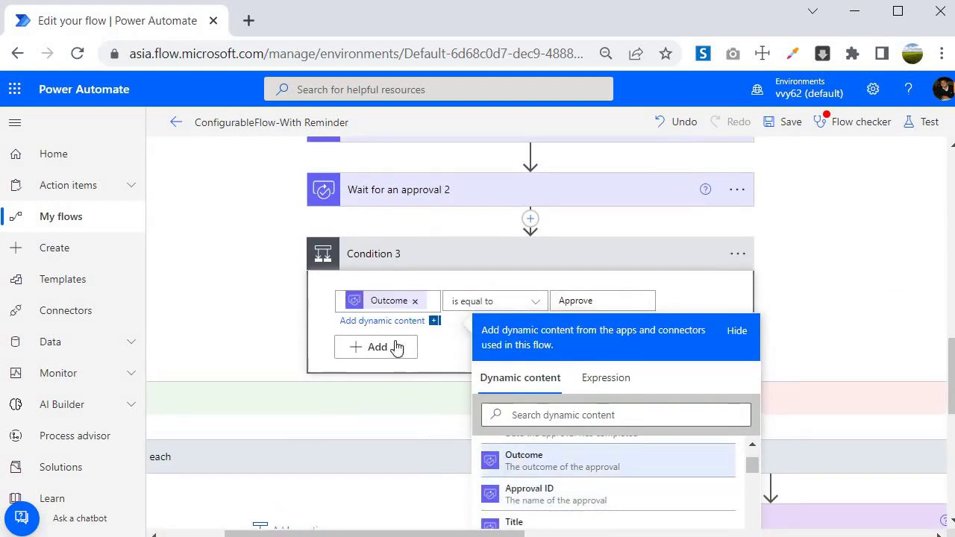
Step: Set the input of Apply to each in the If yes branch to the Responses output of Wait for an approval 2, and expand Update item 3
{"action": "scroll", "coordinate": [286, 437], "scroll_direction": "up", "scroll_amount": 1}
{"action": "scroll", "coordinate": [298, 393], "scroll_direction": "down", "scroll_amount": 2}
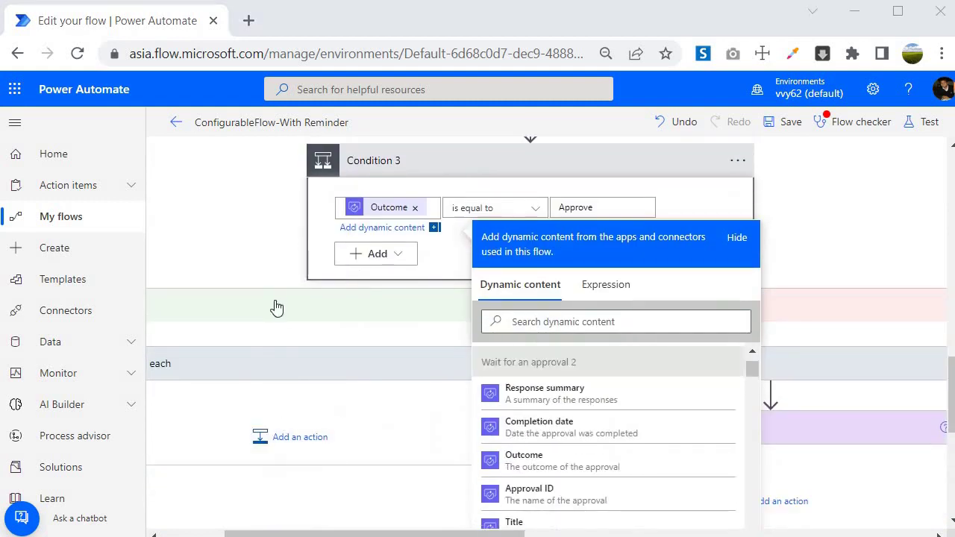
{"action": "scroll", "coordinate": [286, 404], "scroll_direction": "down", "scroll_amount": 1}
{"action": "left_click_drag", "start_coordinate": [381, 535], "coordinate": [358, 390]}
{"action": "left_click", "coordinate": [359, 391]}
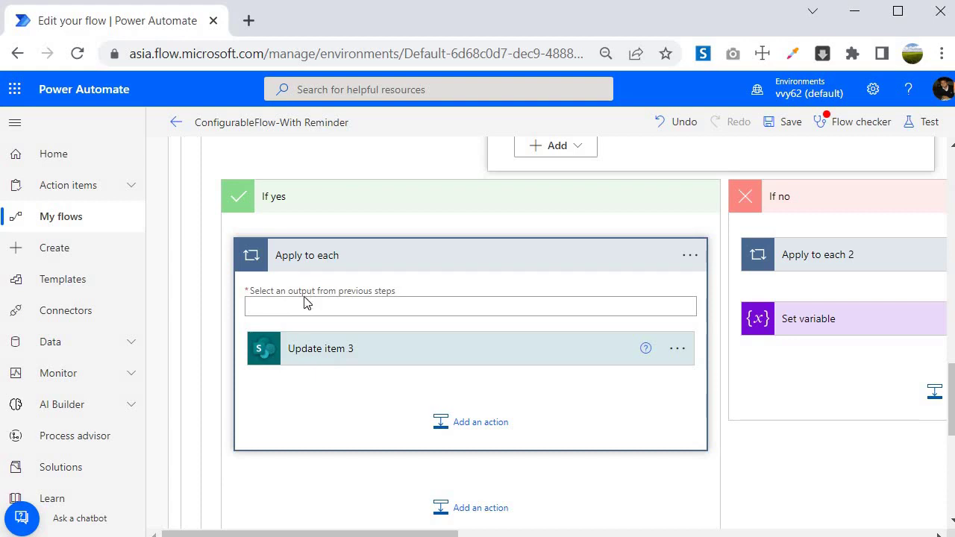
{"action": "scroll", "coordinate": [382, 397], "scroll_direction": "up", "scroll_amount": 1}
{"action": "left_click", "coordinate": [382, 396]}
{"action": "scroll", "coordinate": [702, 404], "scroll_direction": "down", "scroll_amount": 2}
{"action": "scroll", "coordinate": [806, 385], "scroll_direction": "down", "scroll_amount": 1}
{"action": "left_click", "coordinate": [776, 324]}
{"action": "type", "text": "res"}
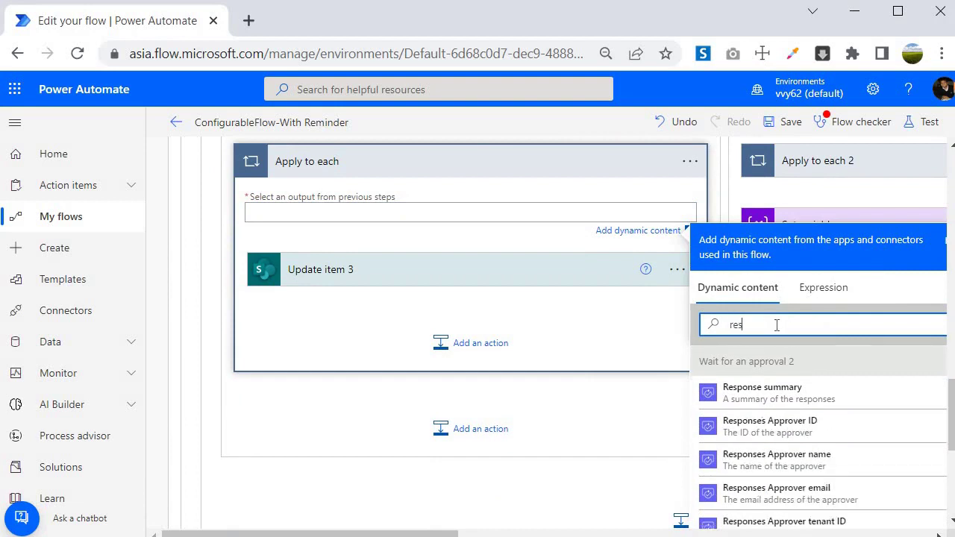
{"action": "scroll", "coordinate": [778, 448], "scroll_direction": "down", "scroll_amount": 4}
{"action": "scroll", "coordinate": [849, 454], "scroll_direction": "down", "scroll_amount": 2}
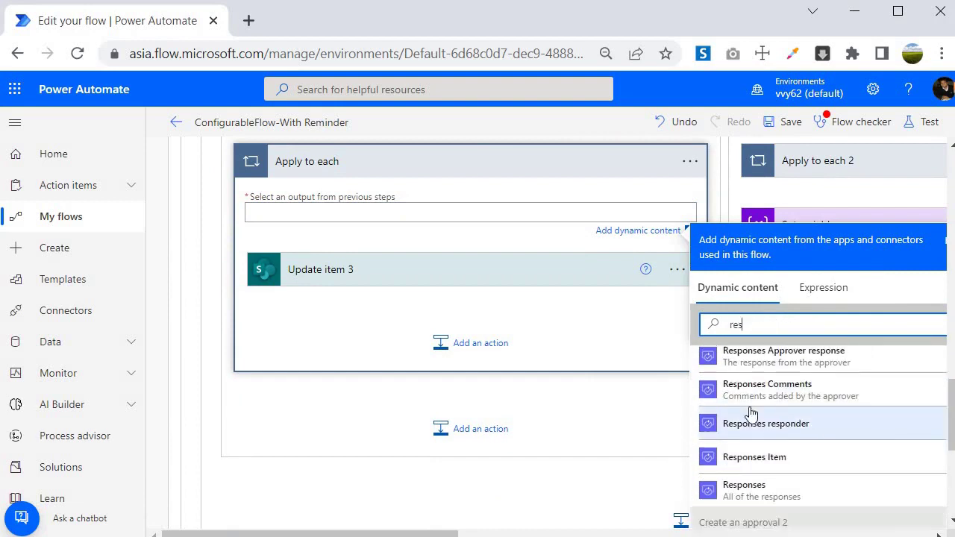
{"action": "left_click", "coordinate": [755, 426]}
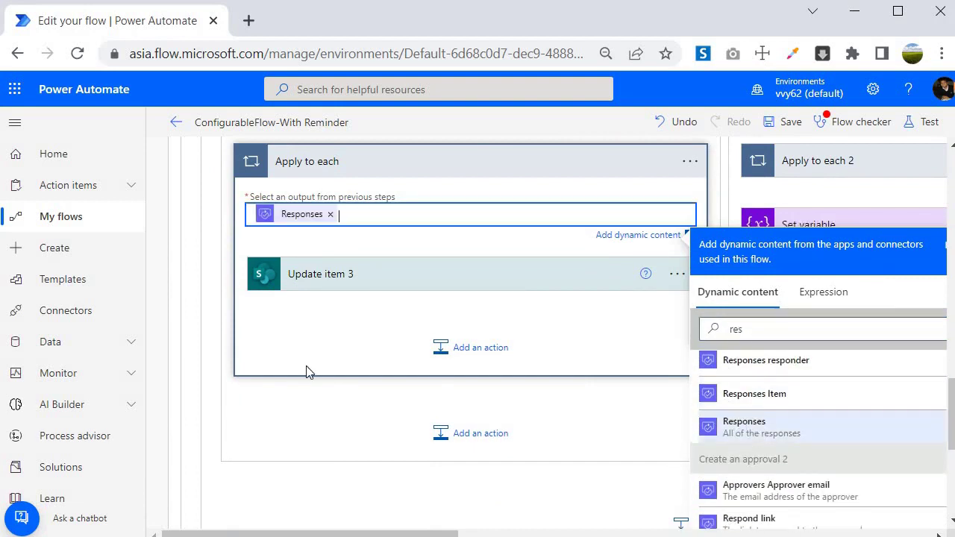
{"action": "scroll", "coordinate": [294, 393], "scroll_direction": "up", "scroll_amount": 1}
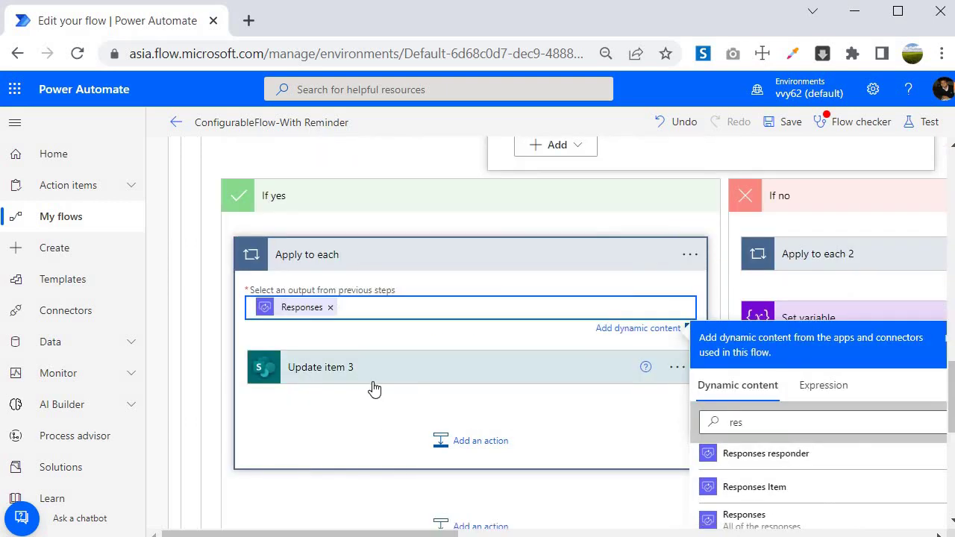
{"action": "left_click", "coordinate": [448, 367]}
{"action": "scroll", "coordinate": [441, 356], "scroll_direction": "down", "scroll_amount": 4}
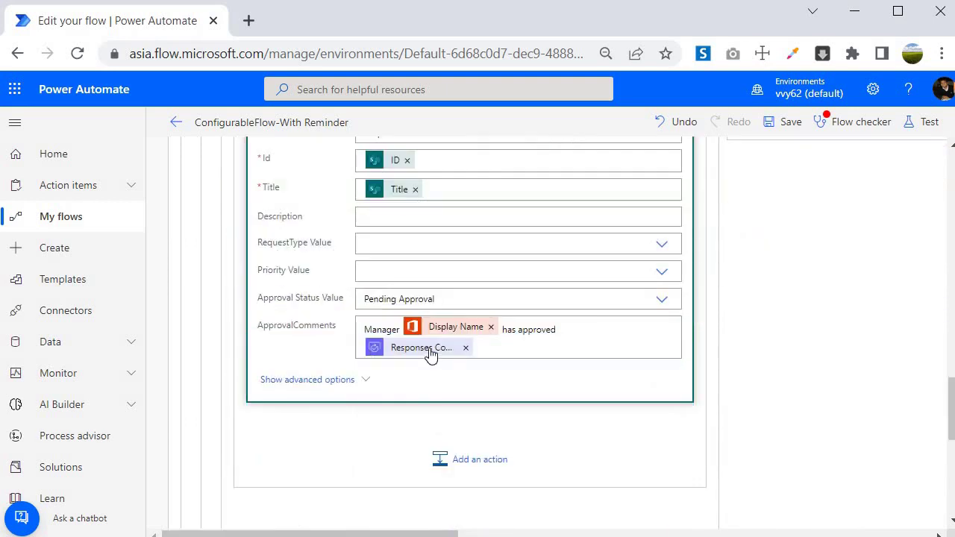
{"action": "scroll", "coordinate": [405, 406], "scroll_direction": "up", "scroll_amount": 3}
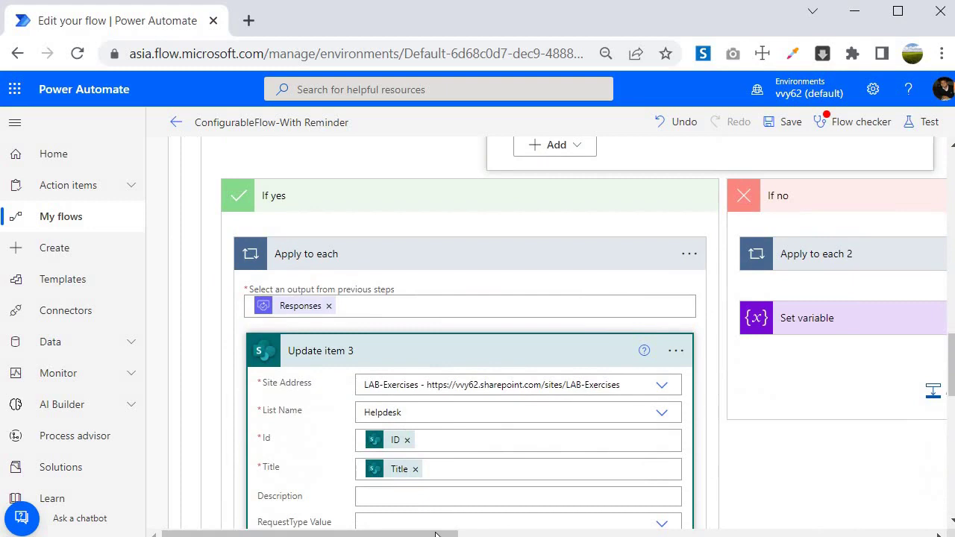
Step: Expand Apply to each 2 and Update item 4 in the If no branch, and set the loop's input to the Responses output
{"action": "left_click_drag", "start_coordinate": [435, 534], "coordinate": [572, 535]}
{"action": "left_click", "coordinate": [452, 266]}
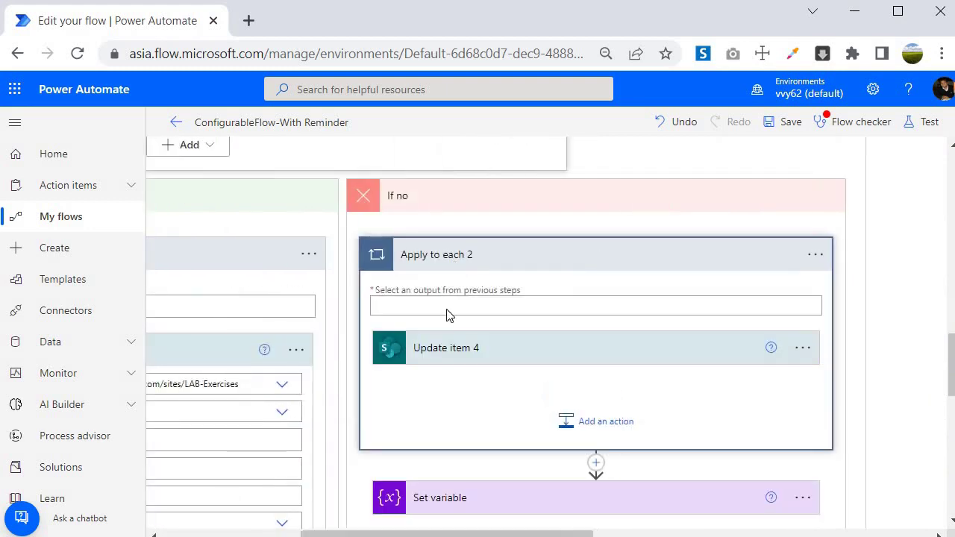
{"action": "left_click", "coordinate": [449, 357]}
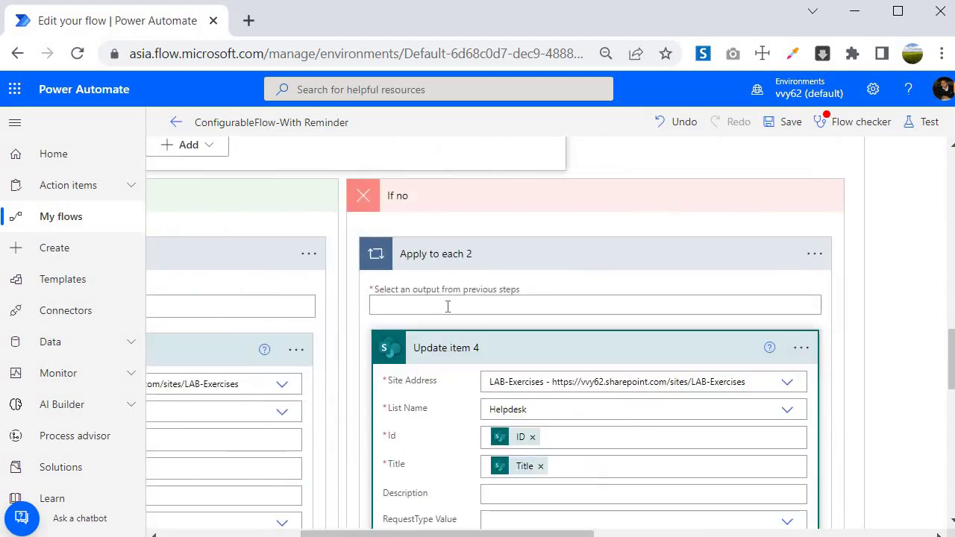
{"action": "left_click", "coordinate": [448, 306]}
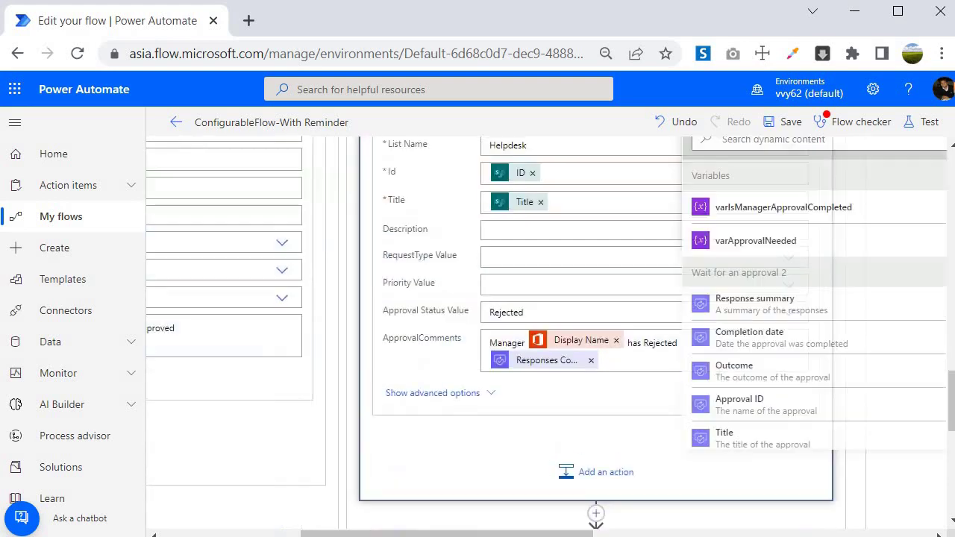
{"action": "scroll", "coordinate": [803, 459], "scroll_direction": "down", "scroll_amount": 10}
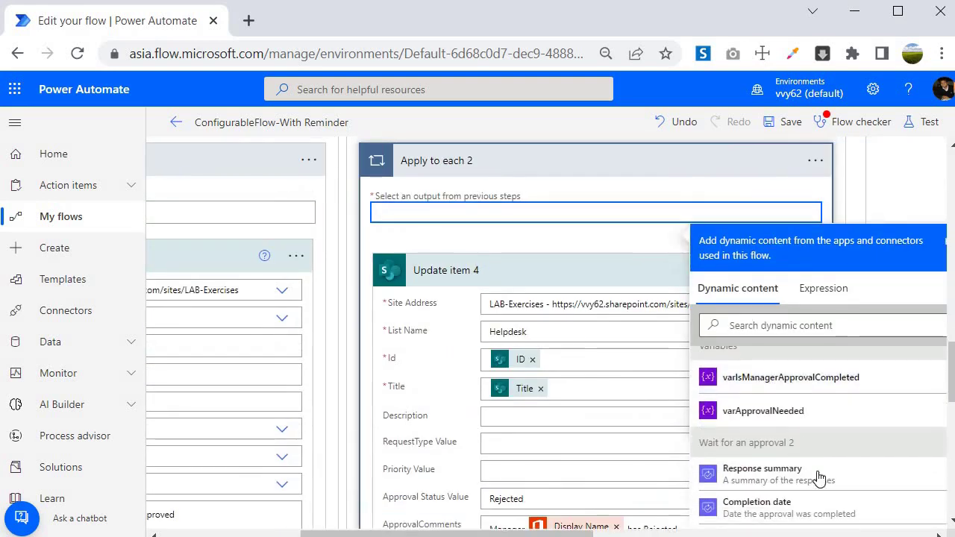
{"action": "scroll", "coordinate": [813, 466], "scroll_direction": "up", "scroll_amount": 5}
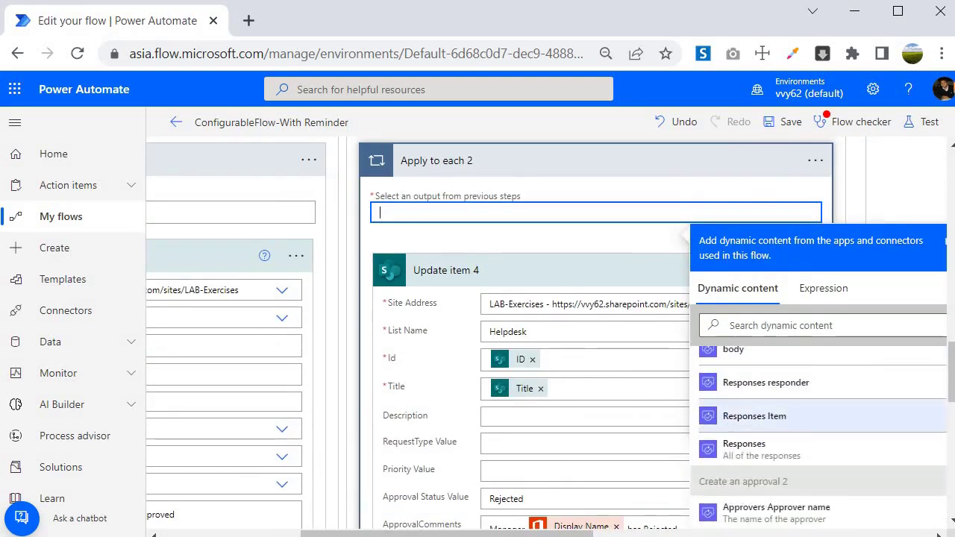
{"action": "left_click", "coordinate": [747, 452]}
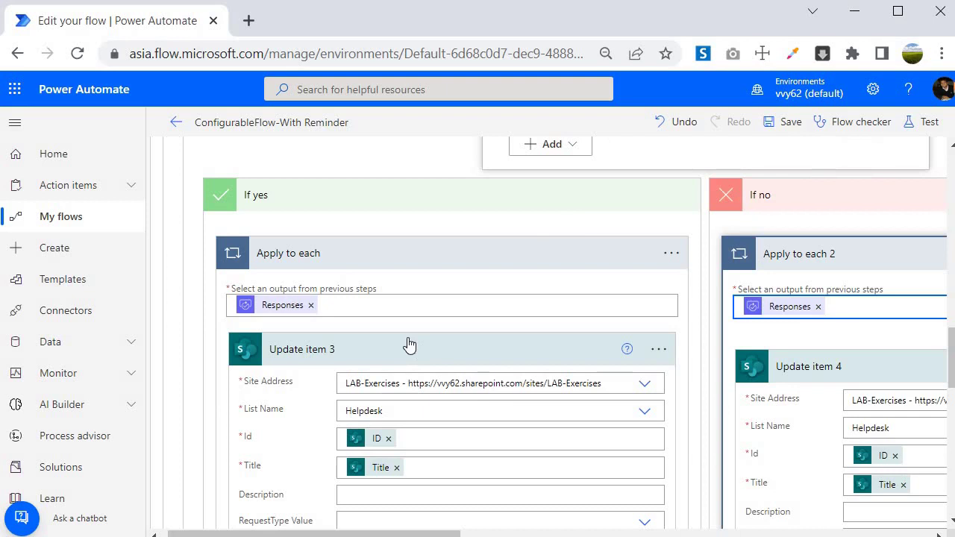
Step: Review the flow from Condition 3 up to the Is Manager Approval Completed variable and return to the manager approval actions
{"action": "scroll", "coordinate": [409, 344], "scroll_direction": "up", "scroll_amount": 4}
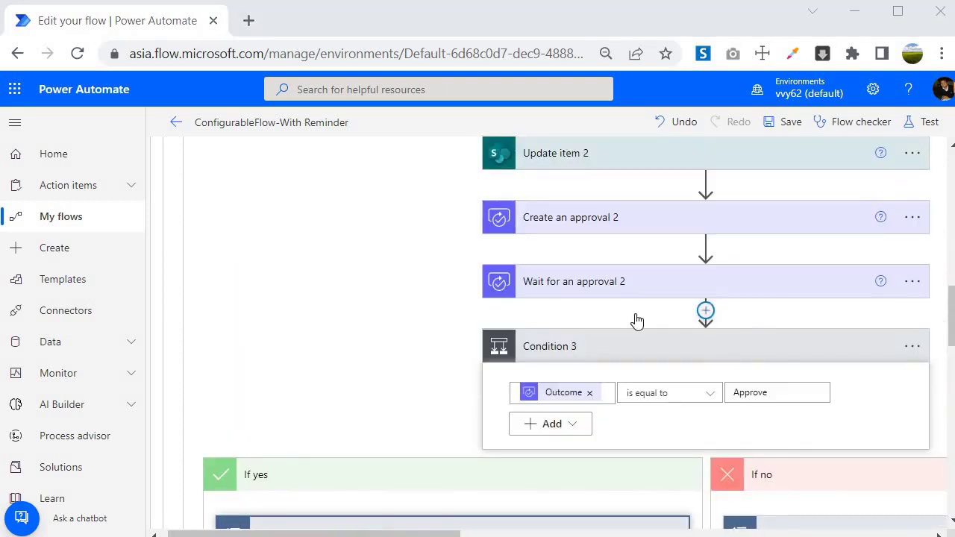
{"action": "scroll", "coordinate": [683, 321], "scroll_direction": "up", "scroll_amount": 10}
{"action": "scroll", "coordinate": [425, 533], "scroll_direction": "down", "scroll_amount": 2}
{"action": "left_click_drag", "start_coordinate": [437, 535], "coordinate": [599, 271]}
{"action": "scroll", "coordinate": [600, 246], "scroll_direction": "up", "scroll_amount": 1}
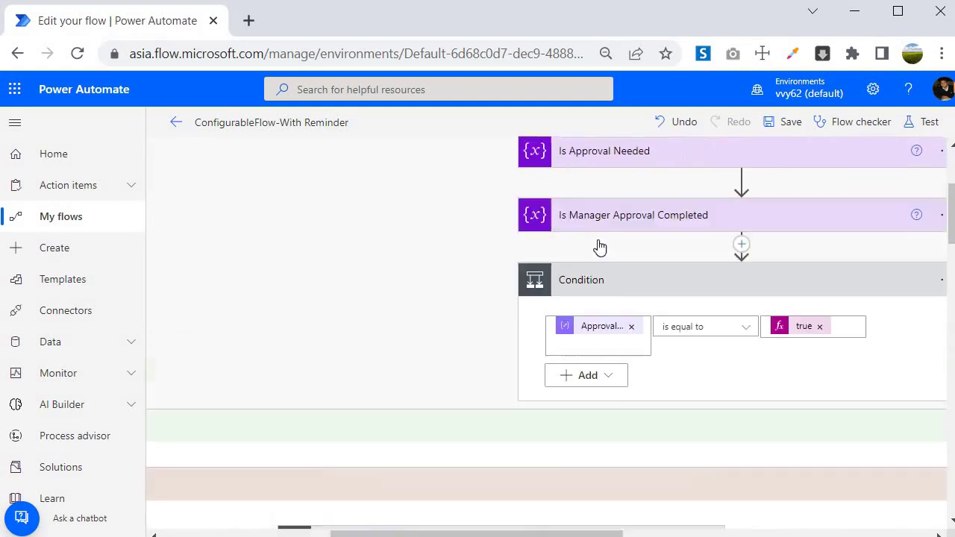
{"action": "scroll", "coordinate": [559, 448], "scroll_direction": "down", "scroll_amount": 4}
{"action": "left_click_drag", "start_coordinate": [564, 536], "coordinate": [396, 535]}
{"action": "scroll", "coordinate": [572, 403], "scroll_direction": "down", "scroll_amount": 3}
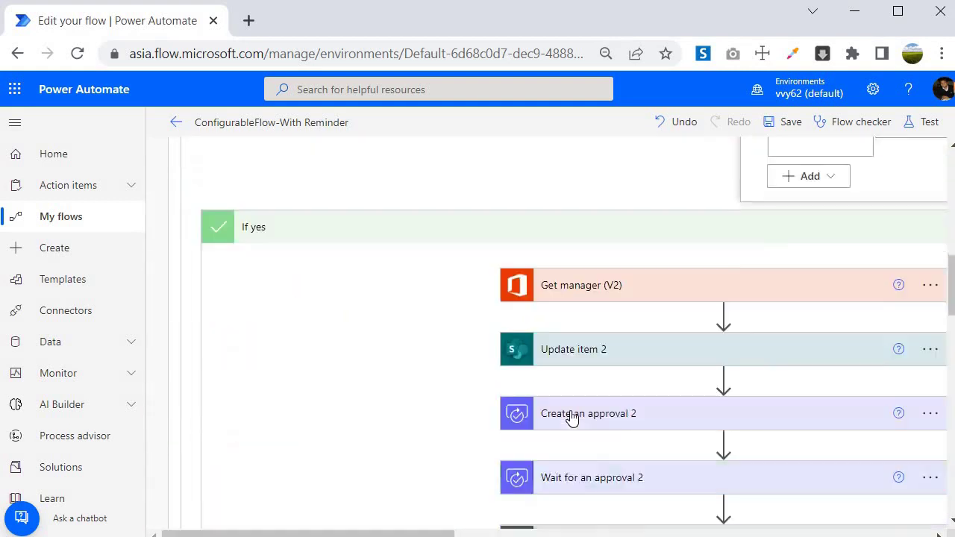
{"action": "scroll", "coordinate": [572, 418], "scroll_direction": "down", "scroll_amount": 2}
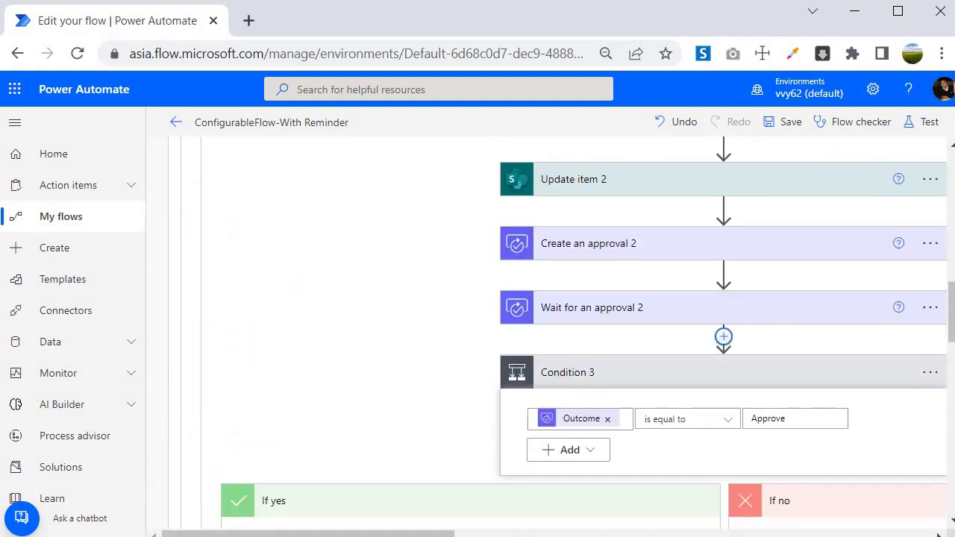
Step: Insert a Set variable action between Wait for an approval 2 and Condition 3
{"action": "left_click", "coordinate": [724, 337]}
{"action": "left_click", "coordinate": [708, 362]}
{"action": "type", "text": "set"}
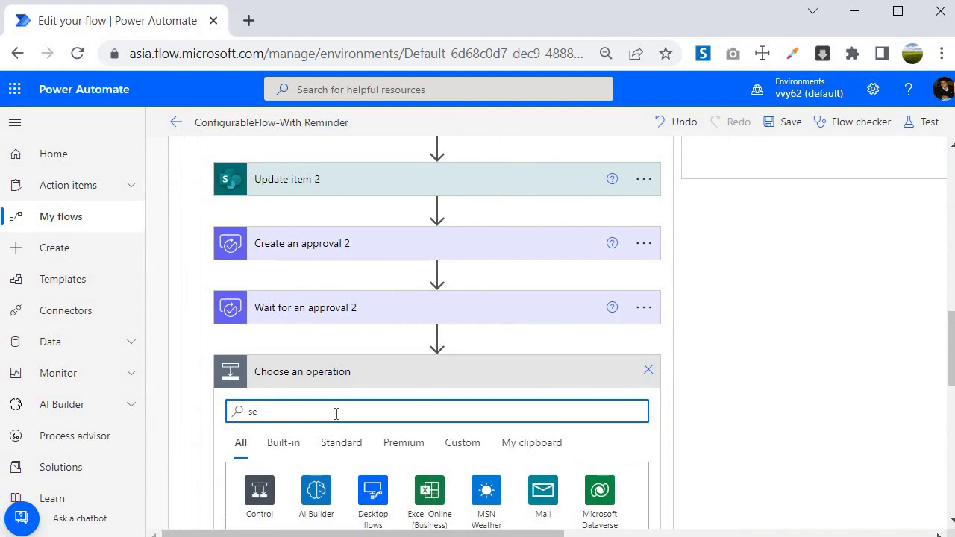
{"action": "scroll", "coordinate": [332, 336], "scroll_direction": "down", "scroll_amount": 4}
{"action": "left_click", "coordinate": [288, 453]}
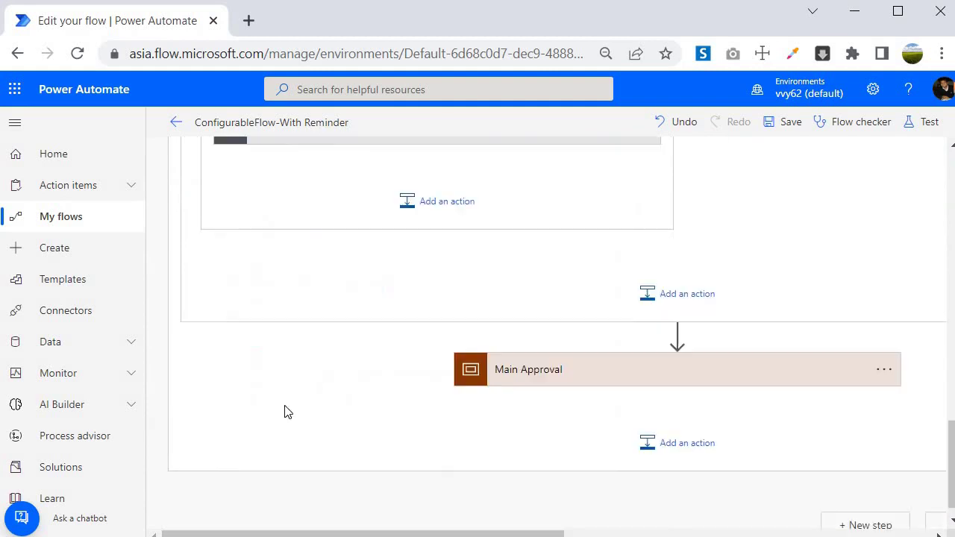
Step: Configure Set variable 2 to assign the expression true to varIsManagerApprovalCompleted
{"action": "left_click", "coordinate": [440, 319]}
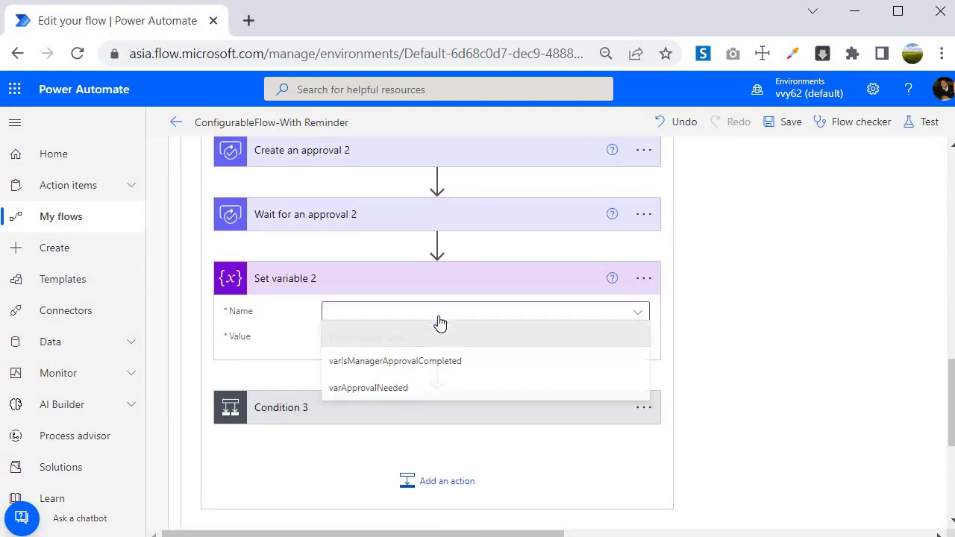
{"action": "left_click", "coordinate": [373, 361]}
{"action": "left_click", "coordinate": [403, 337]}
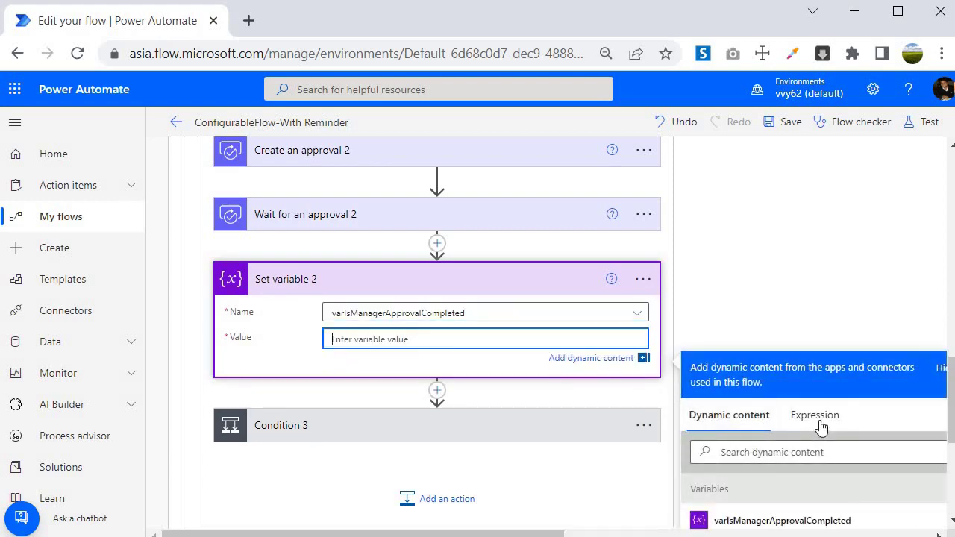
{"action": "left_click", "coordinate": [816, 415]}
{"action": "type", "text": "true"}
{"action": "left_click", "coordinate": [716, 499]}
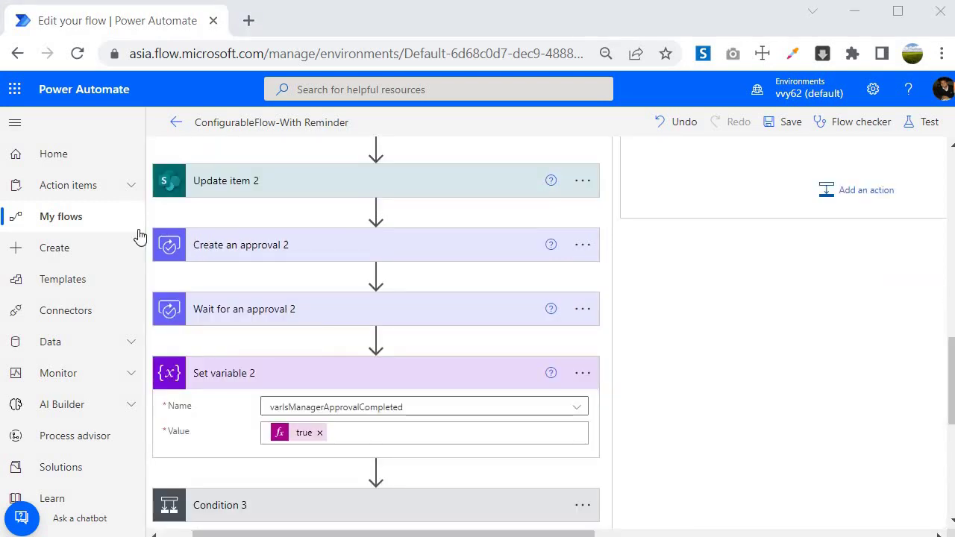
Step: Add a parallel branch below Create an approval 2, alongside Wait for an approval 2
{"action": "left_click", "coordinate": [376, 275]}
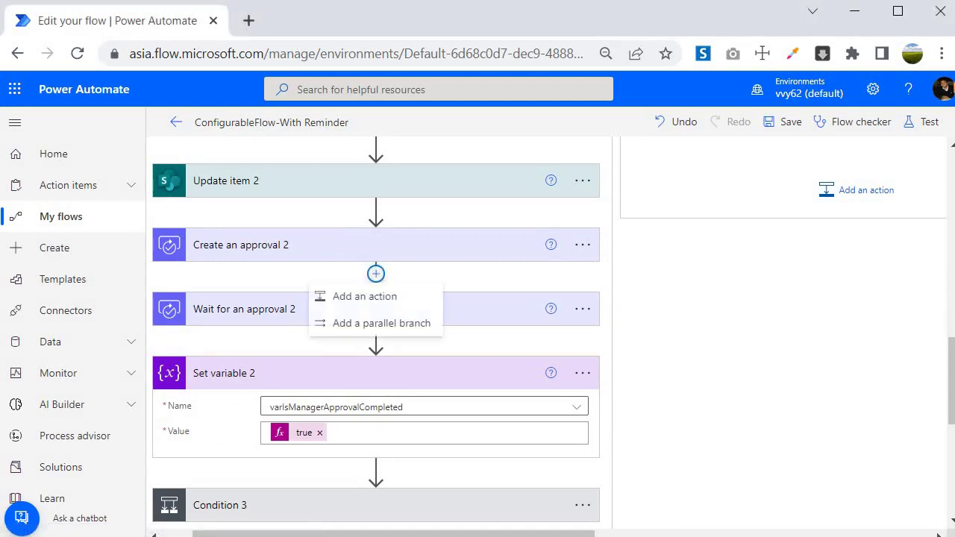
{"action": "left_click", "coordinate": [383, 323]}
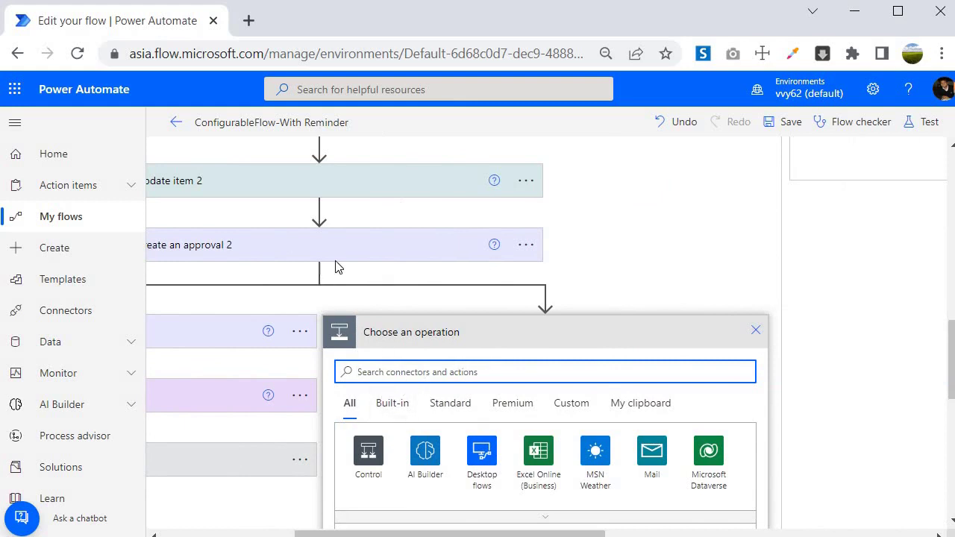
Step: Expand the Is Manager Approval Completed initialization to check its type and initial value, and return to the new parallel branch
{"action": "scroll", "coordinate": [336, 267], "scroll_direction": "up", "scroll_amount": 5}
{"action": "scroll", "coordinate": [688, 318], "scroll_direction": "up", "scroll_amount": 5}
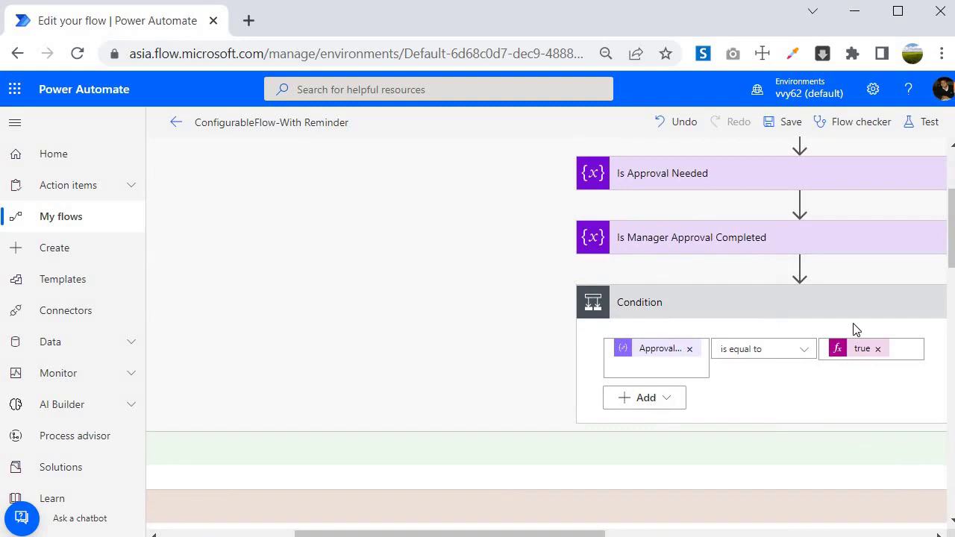
{"action": "left_click", "coordinate": [655, 249]}
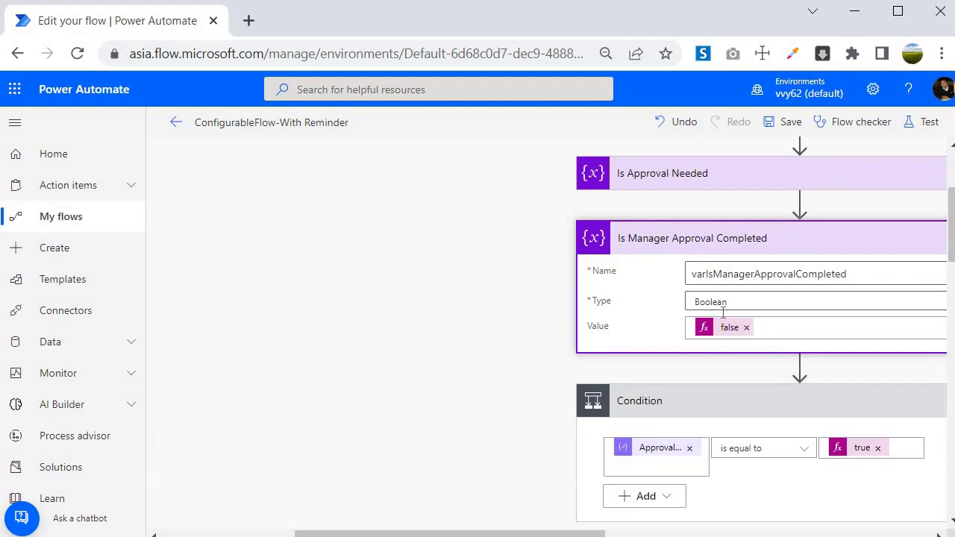
{"action": "scroll", "coordinate": [665, 348], "scroll_direction": "down", "scroll_amount": 6}
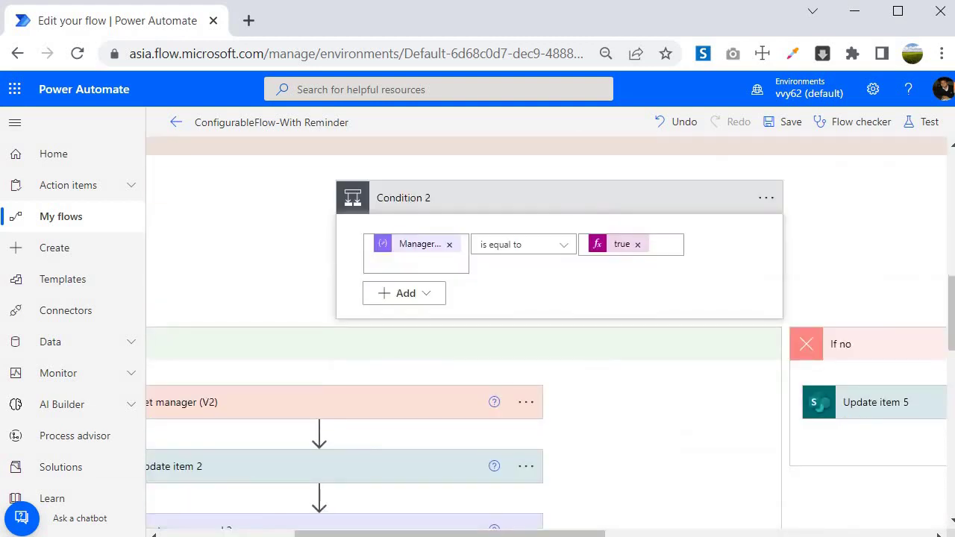
{"action": "scroll", "coordinate": [354, 352], "scroll_direction": "up", "scroll_amount": 2}
{"action": "scroll", "coordinate": [354, 351], "scroll_direction": "down", "scroll_amount": 5}
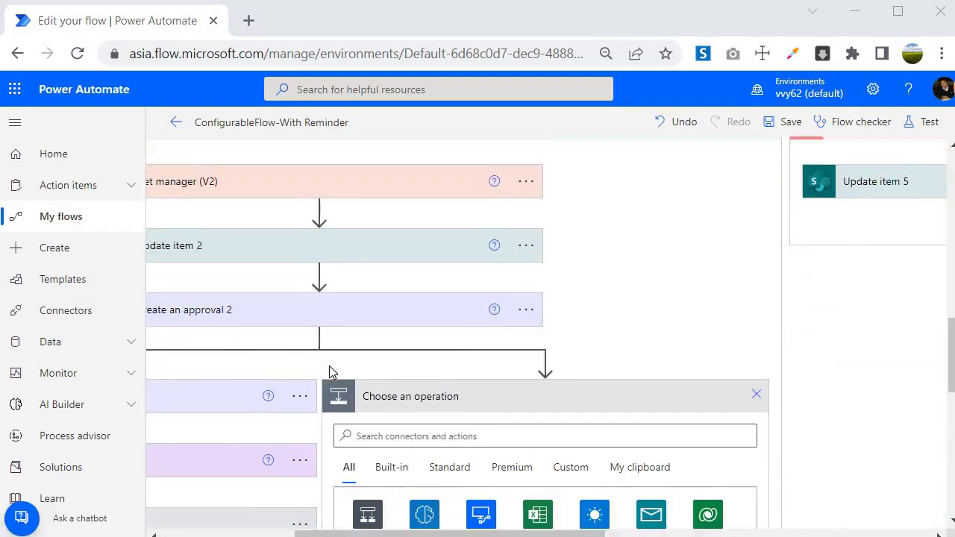
{"action": "scroll", "coordinate": [332, 371], "scroll_direction": "down", "scroll_amount": 1}
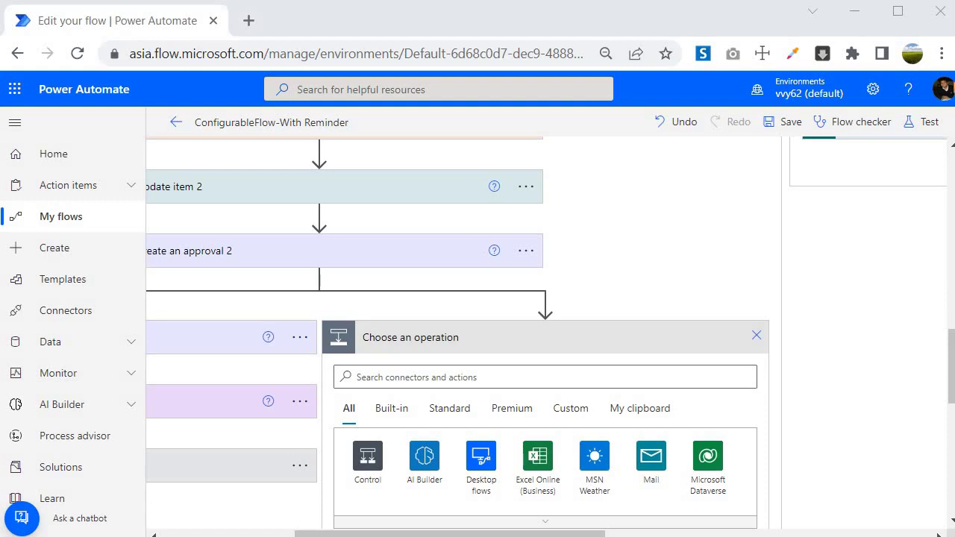
Step: Add a Do until control to the parallel branch below Create an approval 2
{"action": "scroll", "coordinate": [368, 377], "scroll_direction": "down", "scroll_amount": 1}
{"action": "left_click", "coordinate": [371, 389]}
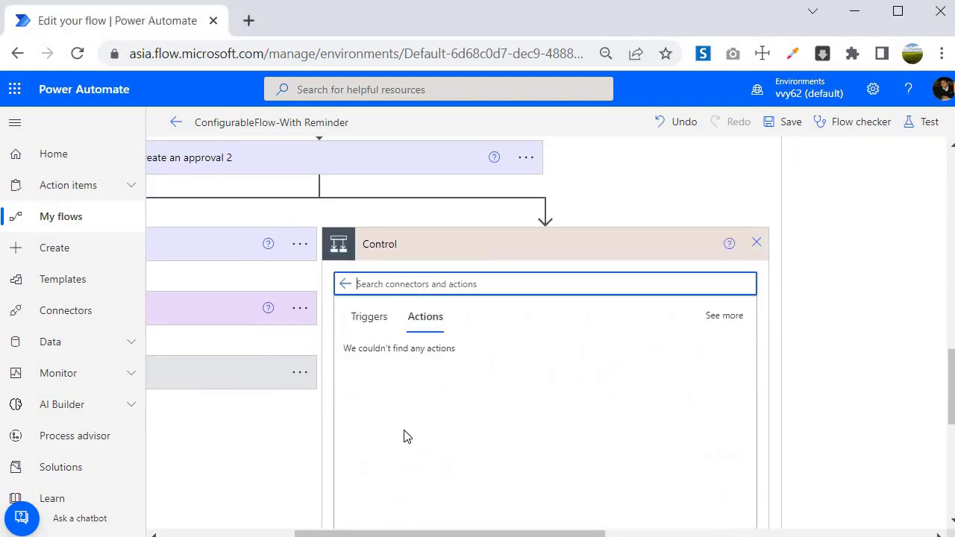
{"action": "scroll", "coordinate": [406, 438], "scroll_direction": "down", "scroll_amount": 2}
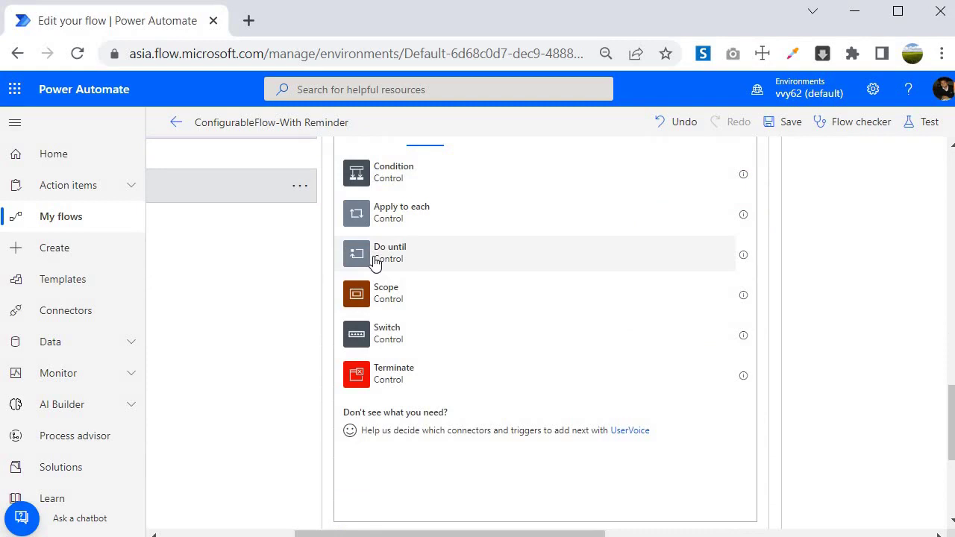
{"action": "left_click", "coordinate": [390, 254]}
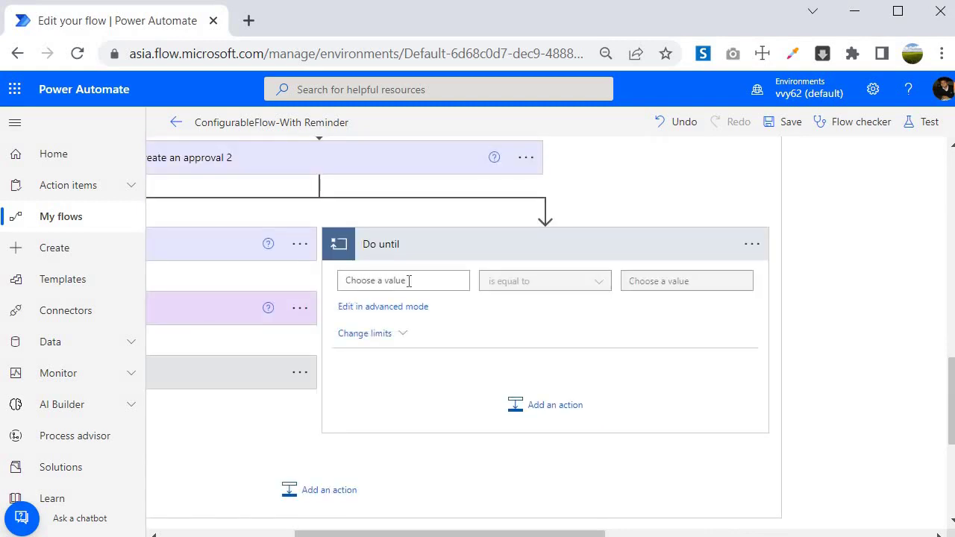
Step: Set the Do until condition to varIsManagerApprovalCompleted is equal to the expression false
{"action": "left_click", "coordinate": [579, 461]}
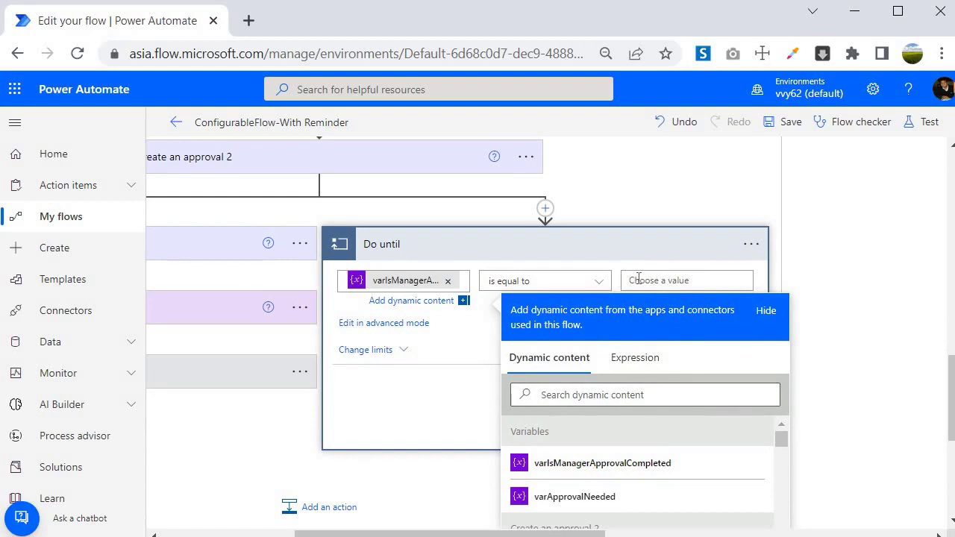
{"action": "left_click", "coordinate": [817, 358]}
{"action": "type", "text": "false"}
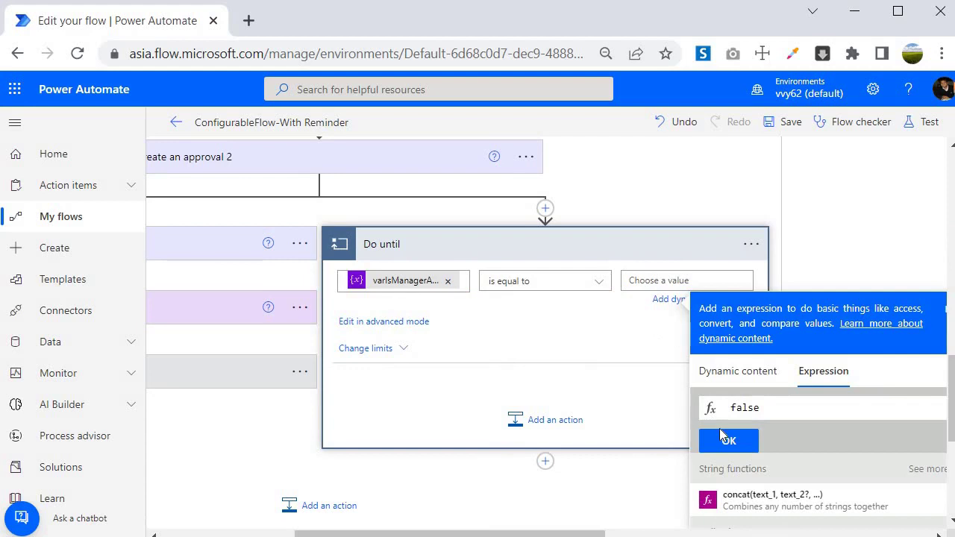
{"action": "left_click", "coordinate": [733, 442]}
{"action": "left_click", "coordinate": [211, 475]}
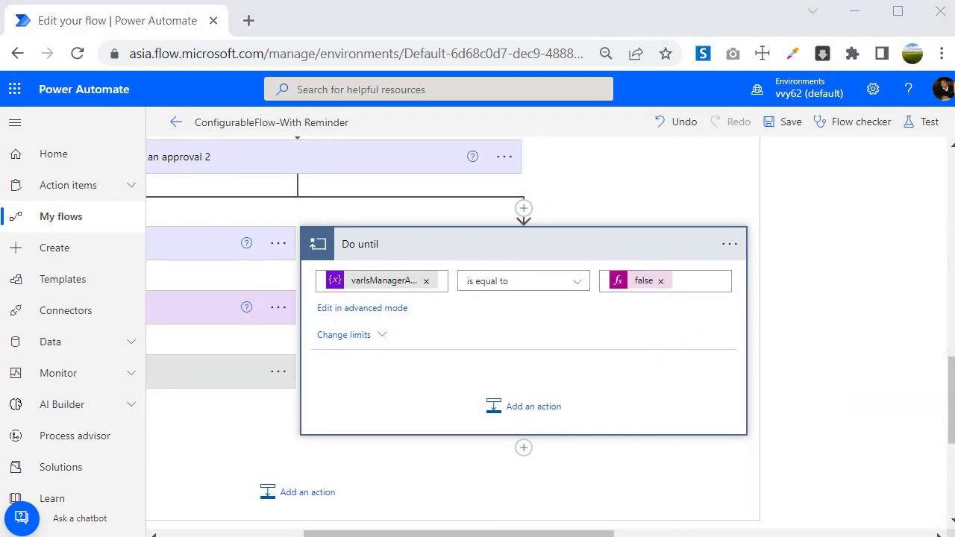
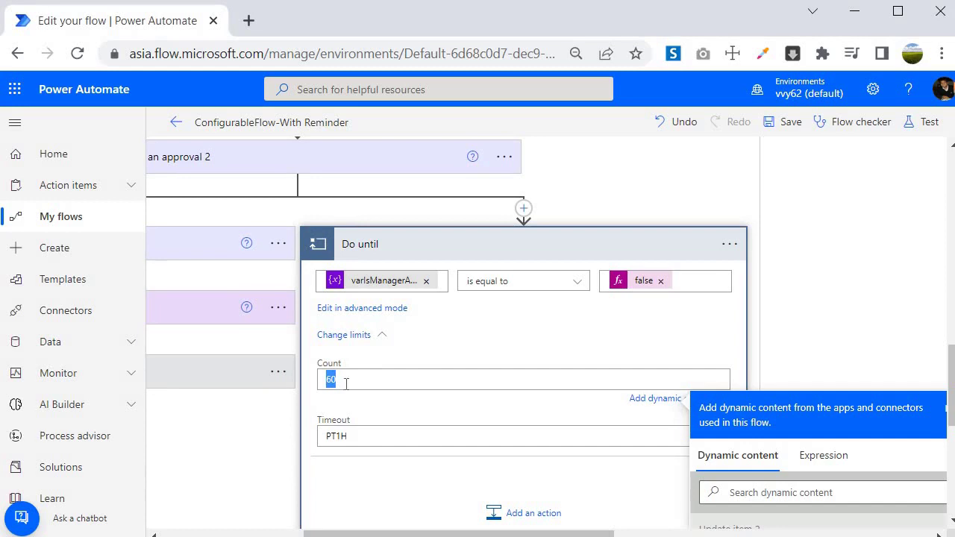
Step: Try a Count limit of 5000 on the Do until loop, and restore it to 60
{"action": "type", "text": "5000"}
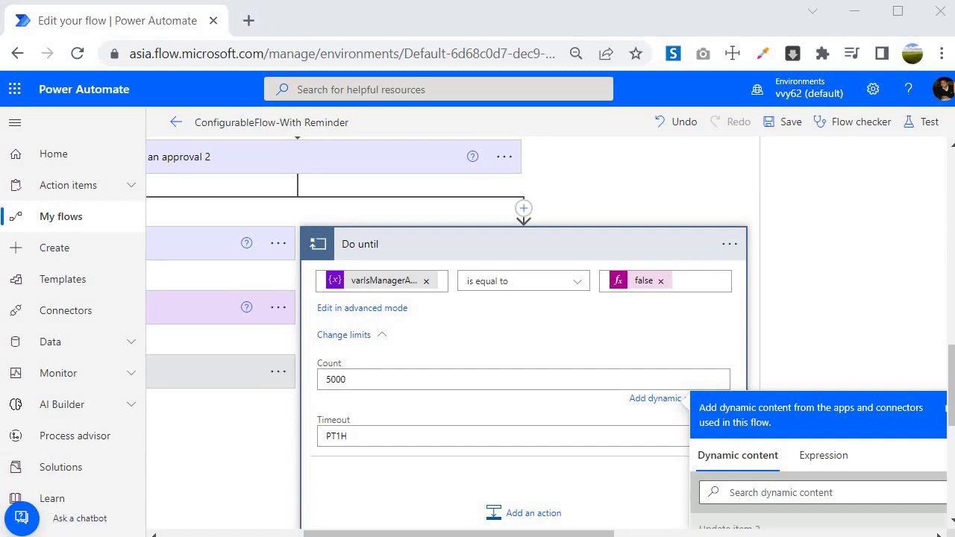
{"action": "left_click", "coordinate": [282, 397]}
{"action": "type", "text": "6"}
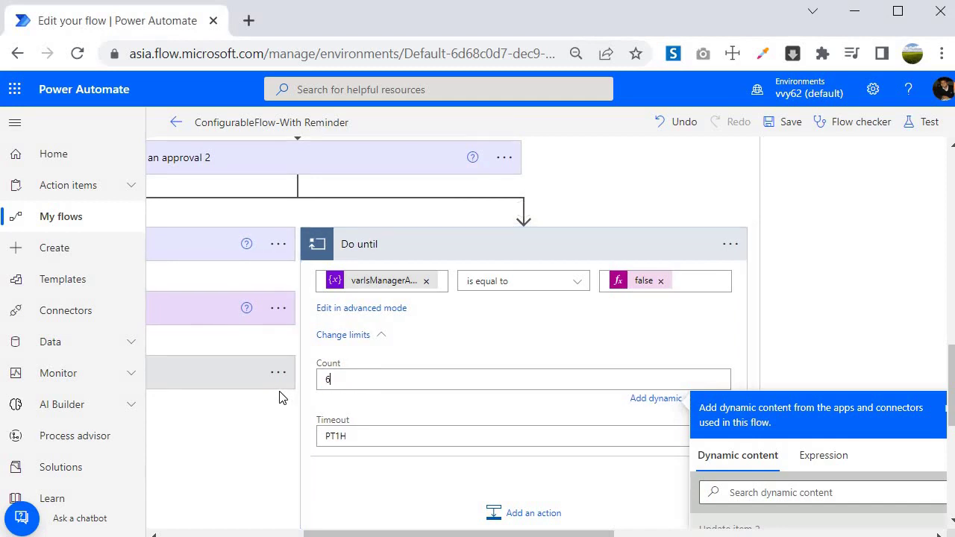
{"action": "type", "text": "0"}
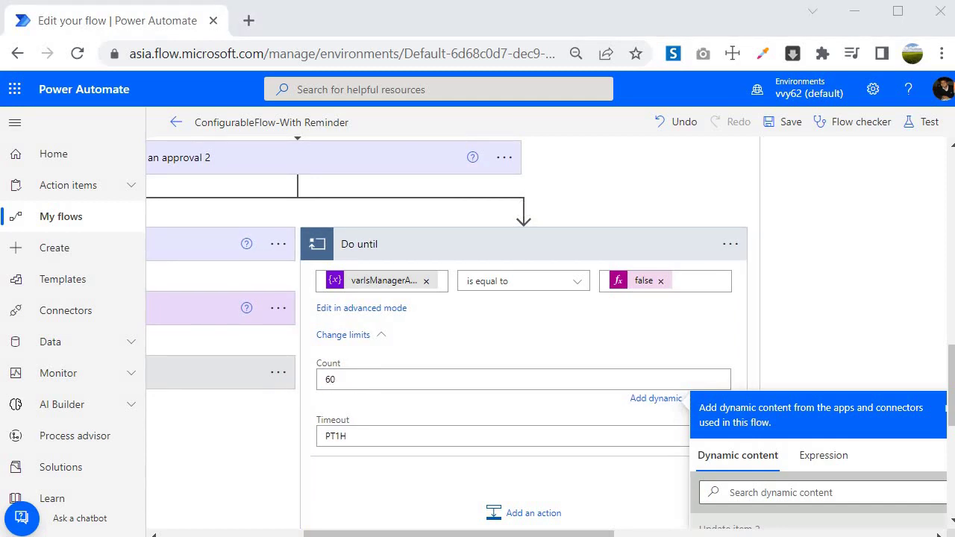
Step: Set the Do until loop's Timeout limit to PT720H and collapse its limit settings
{"action": "left_click", "coordinate": [341, 437]}
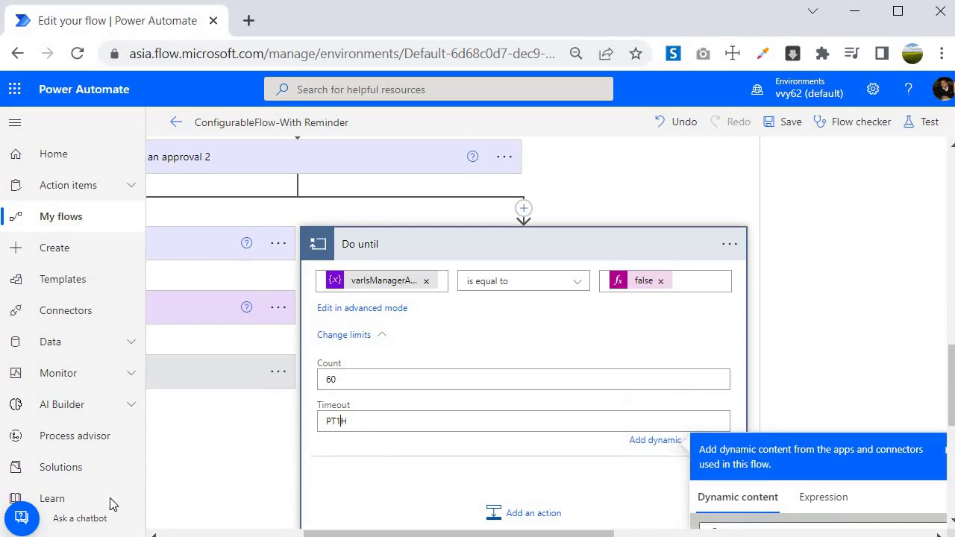
{"action": "key", "text": "BackSpace"}
{"action": "type", "text": "720"}
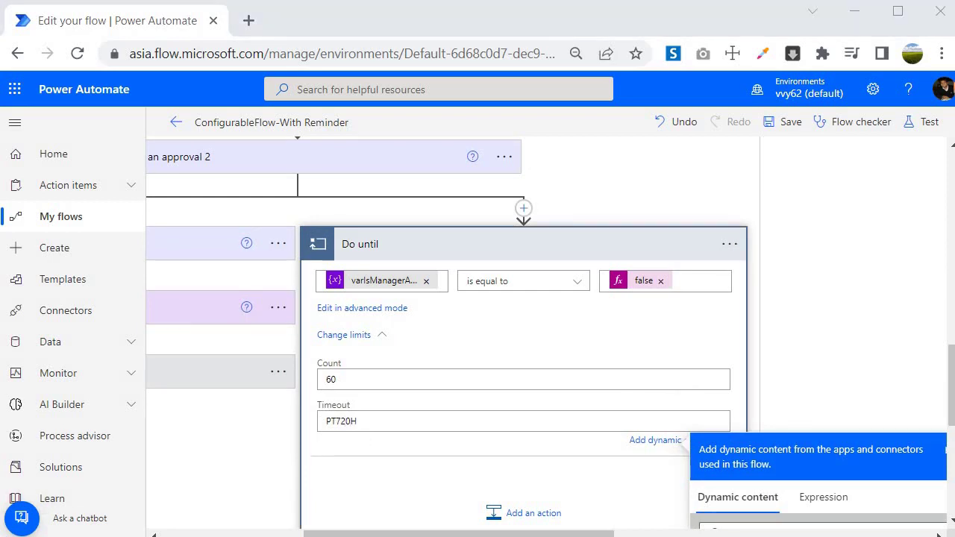
{"action": "left_click", "coordinate": [384, 337]}
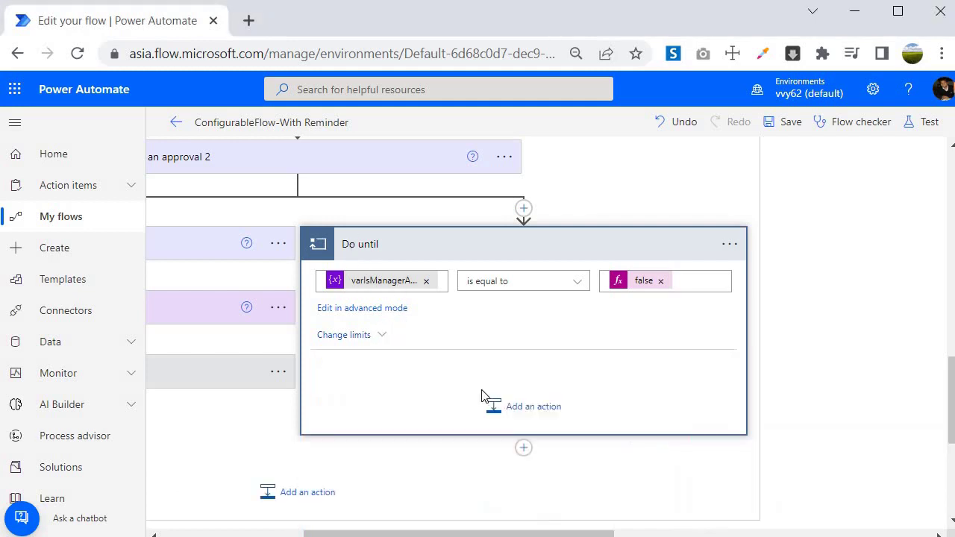
Step: Add a Schedule Delay action inside the Do until loop
{"action": "left_click", "coordinate": [550, 408]}
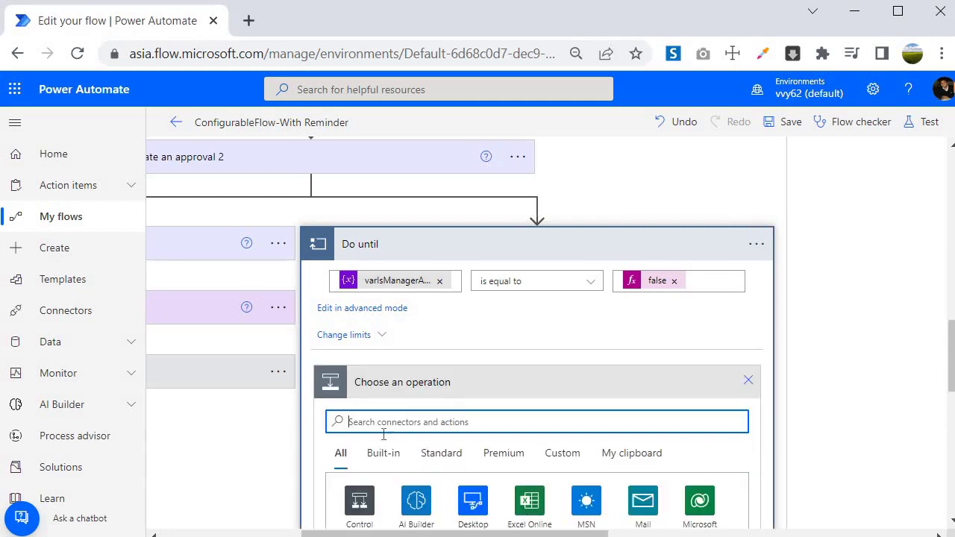
{"action": "type", "text": "d"}
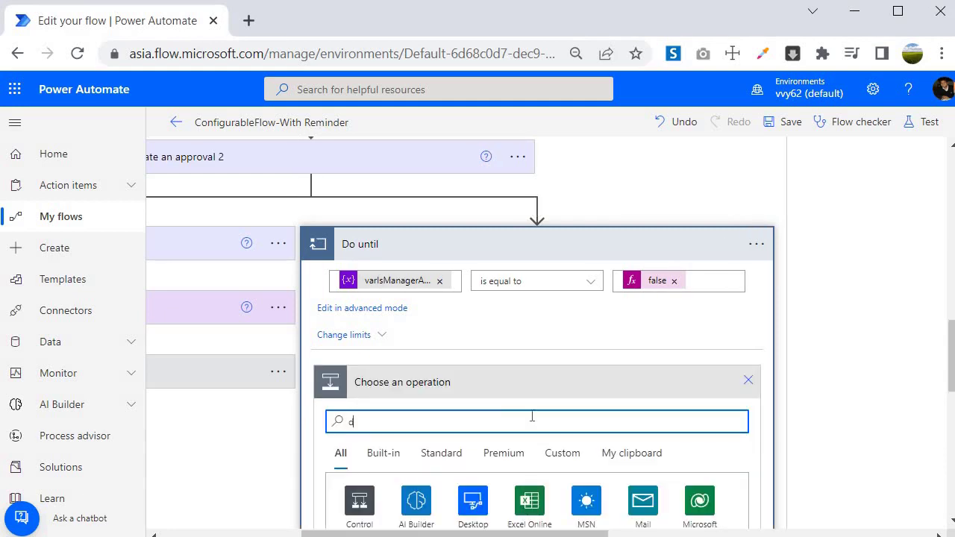
{"action": "type", "text": "elay"}
{"action": "scroll", "coordinate": [356, 341], "scroll_direction": "down", "scroll_amount": 3}
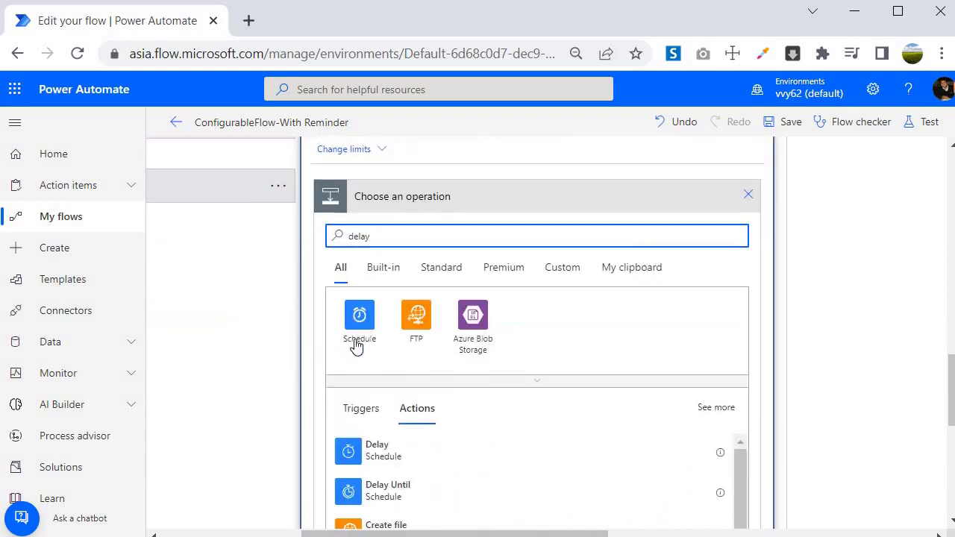
{"action": "left_click", "coordinate": [373, 447]}
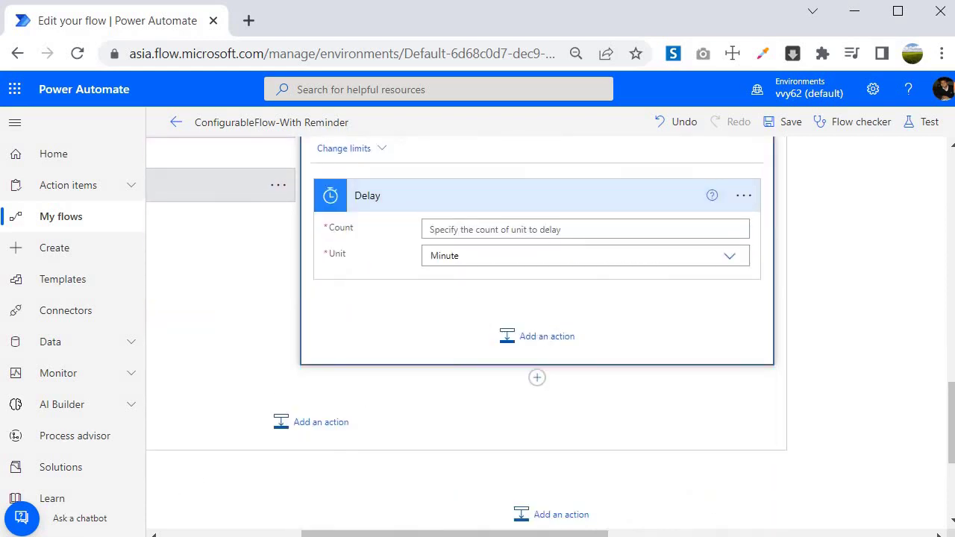
Step: Configure the Delay action with a count of 7 and the unit Day
{"action": "left_click", "coordinate": [470, 232]}
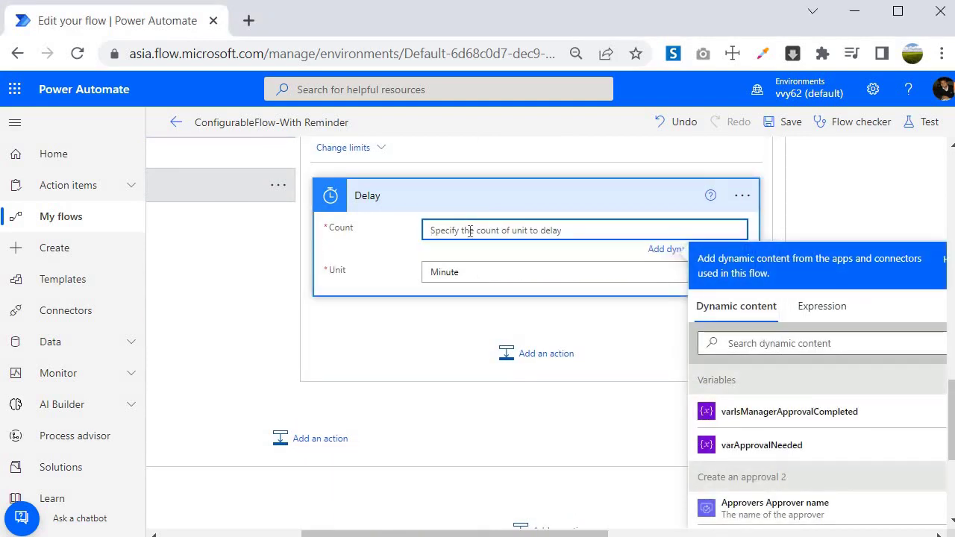
{"action": "type", "text": "1"}
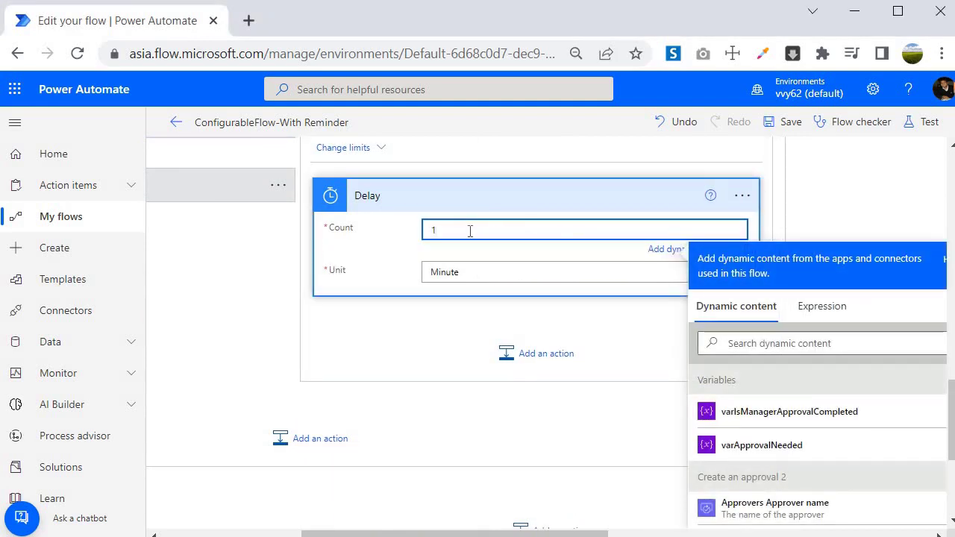
{"action": "left_click", "coordinate": [537, 272]}
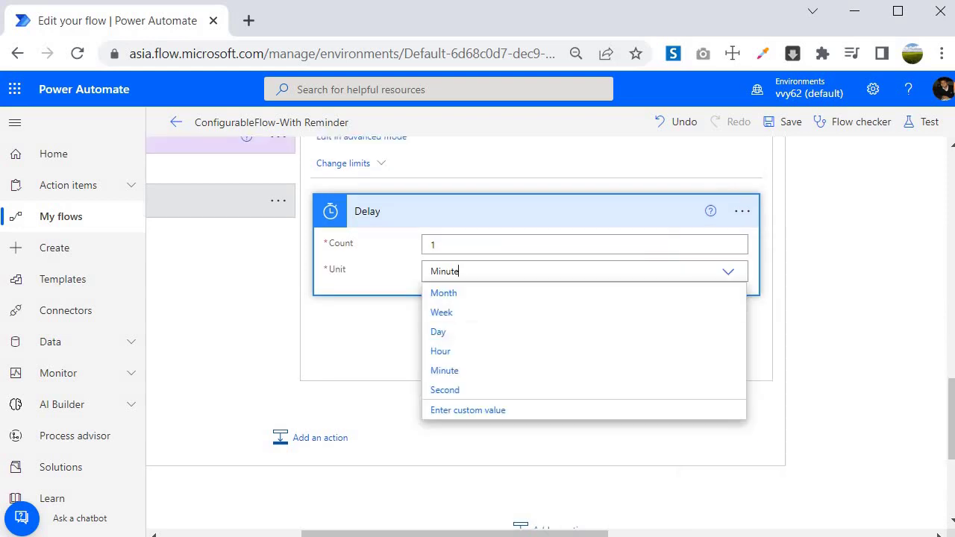
{"action": "left_click", "coordinate": [439, 335]}
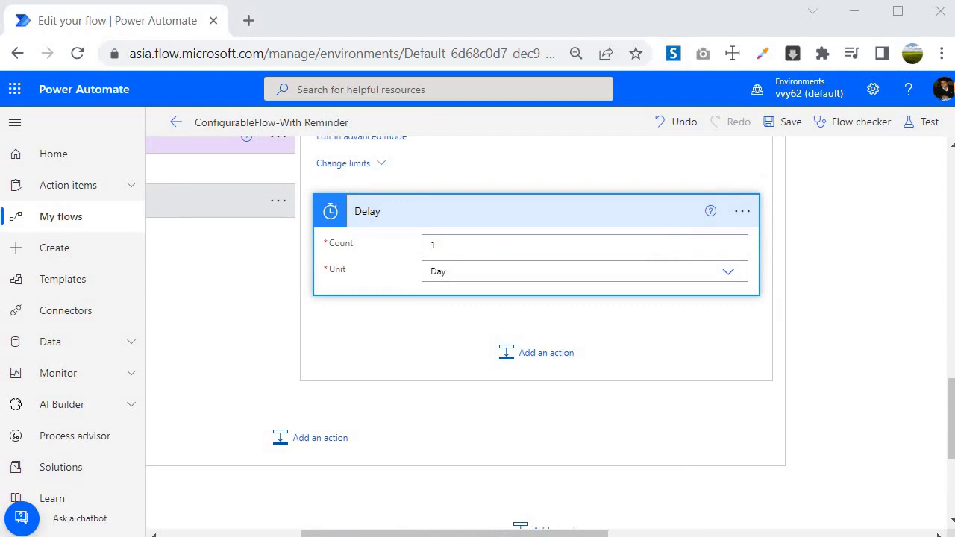
{"action": "left_click", "coordinate": [375, 258]}
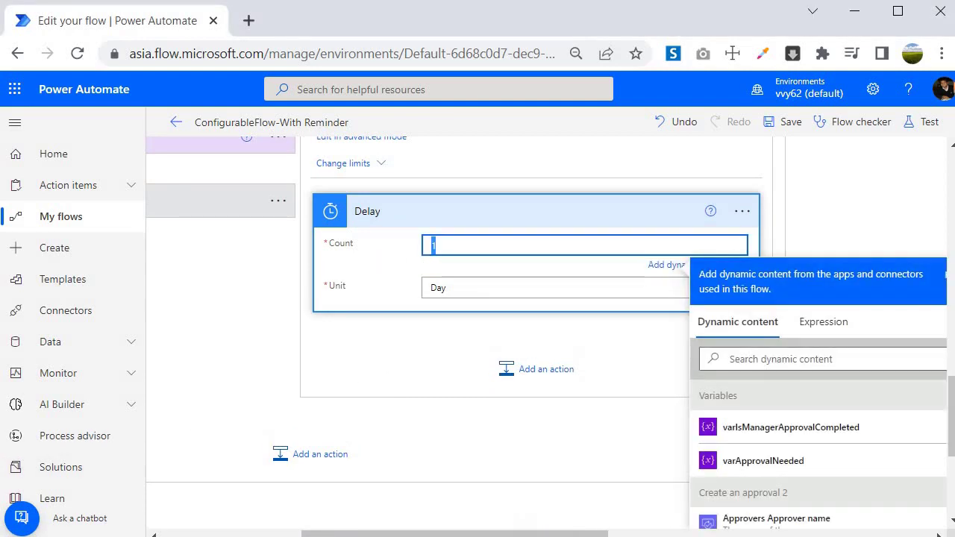
{"action": "type", "text": "7"}
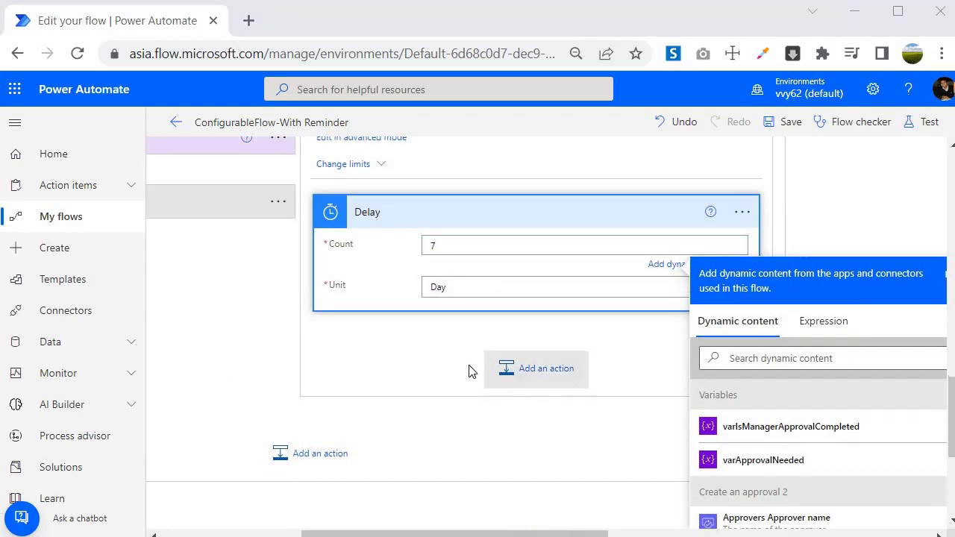
Step: Add the Microsoft Teams action Post adaptive card in a chat or channel after the Delay in the Do until loop
{"action": "left_click", "coordinate": [553, 371]}
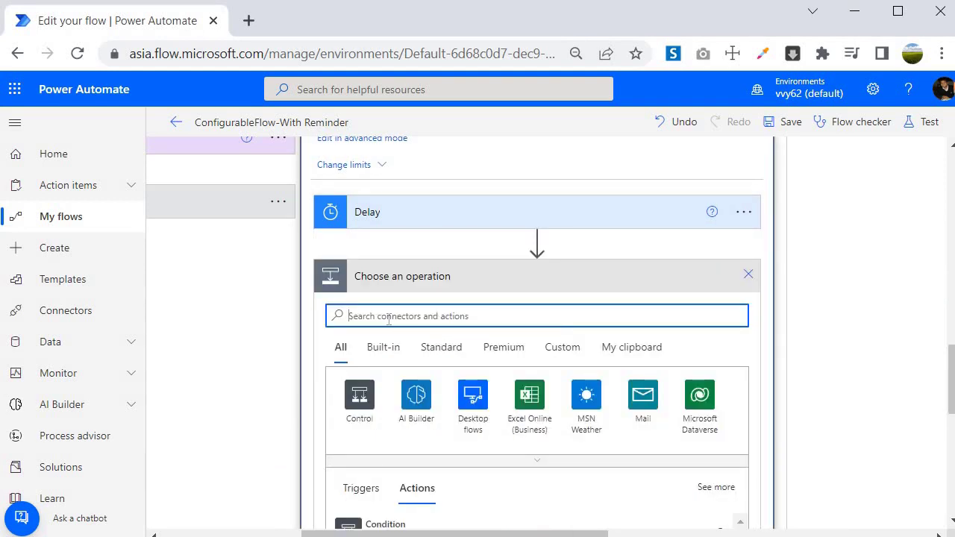
{"action": "type", "text": "ms tem"}
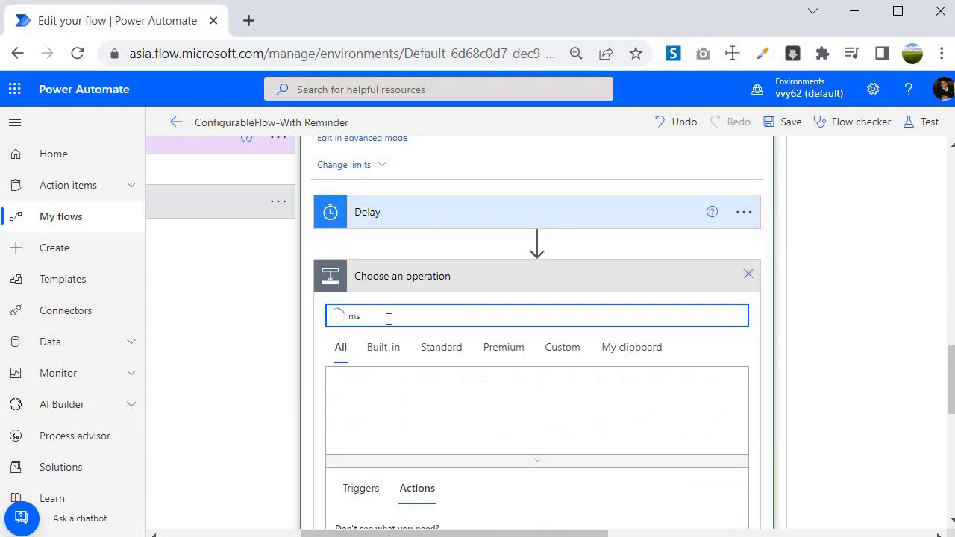
{"action": "left_click", "coordinate": [416, 403]}
{"action": "scroll", "coordinate": [478, 301], "scroll_direction": "down", "scroll_amount": 3}
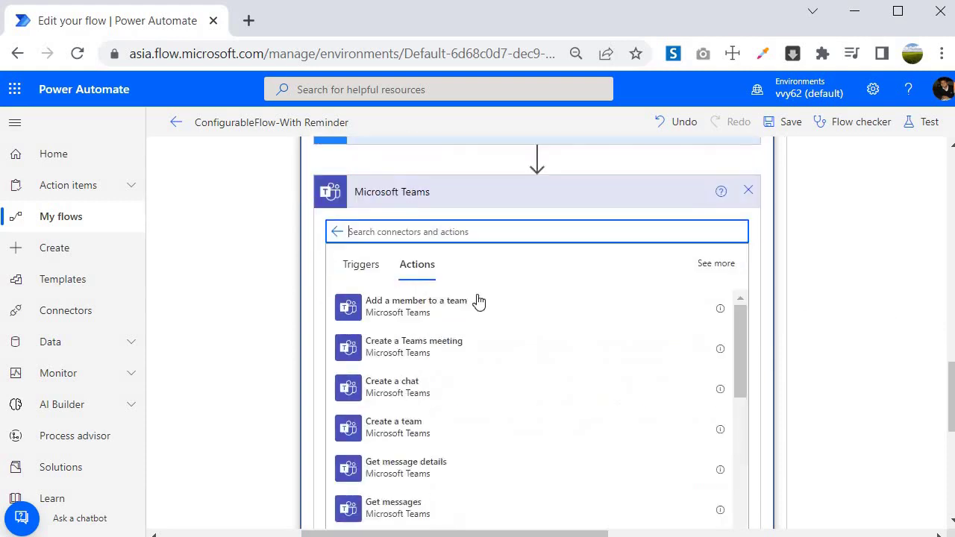
{"action": "scroll", "coordinate": [571, 325], "scroll_direction": "down", "scroll_amount": 1}
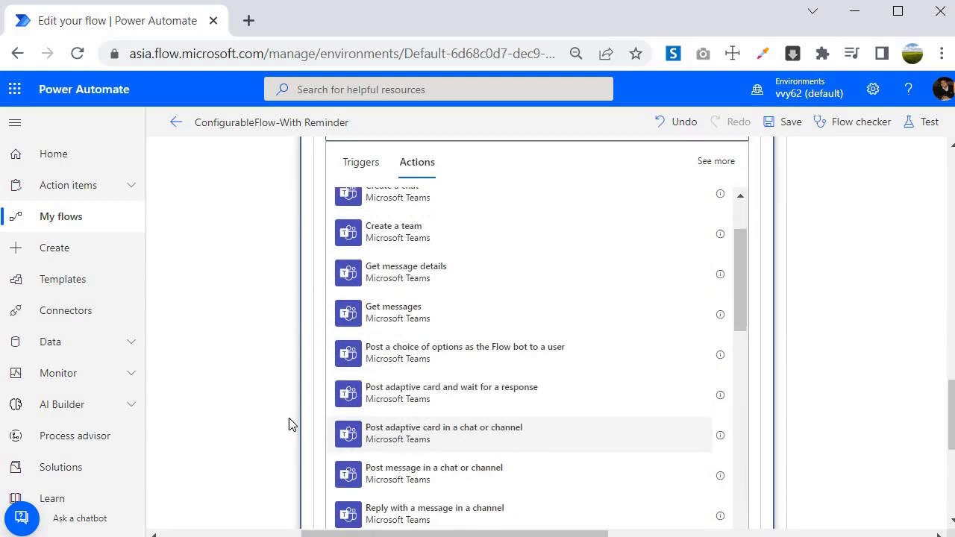
{"action": "left_click", "coordinate": [444, 433]}
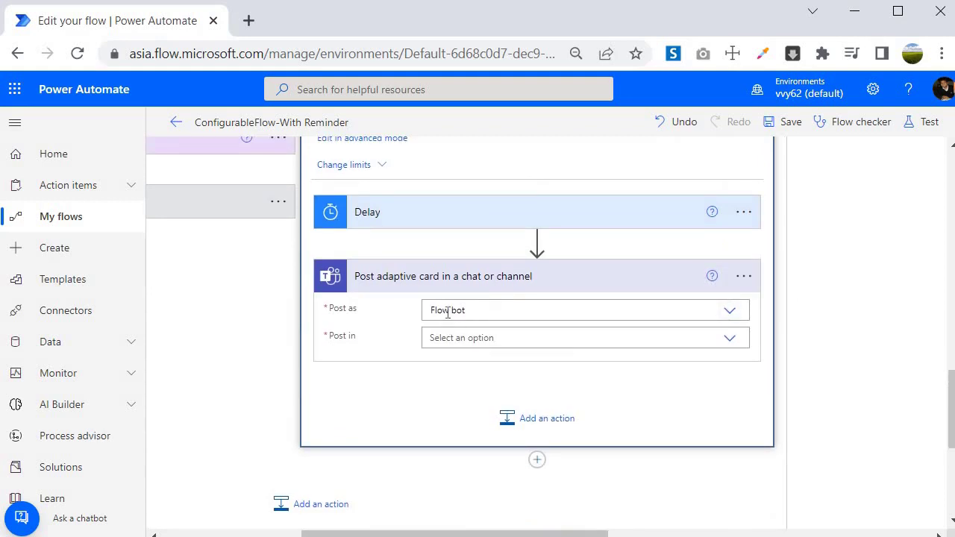
Step: Configure the adaptive card to post in Chat with Flow bot, with Mail from Get manager (V2) as the recipient
{"action": "left_click", "coordinate": [728, 340]}
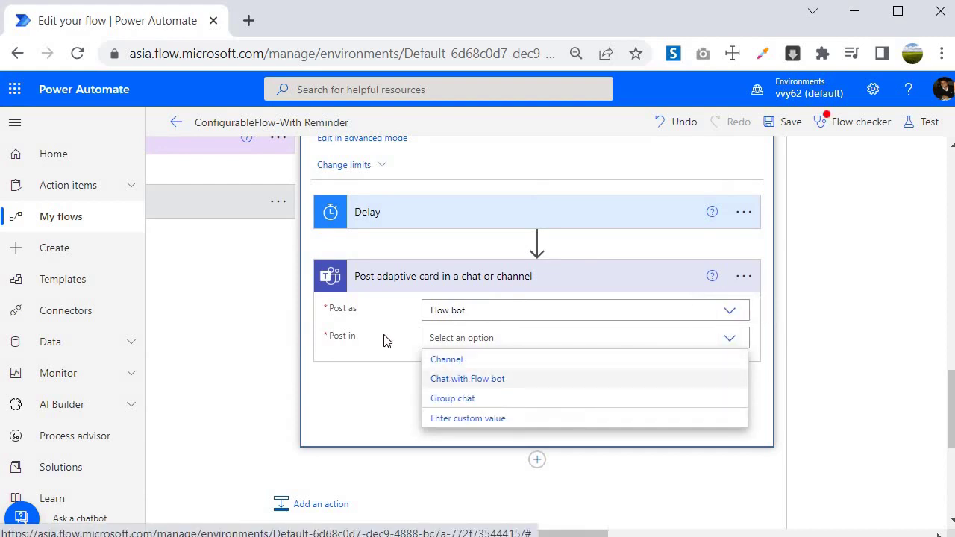
{"action": "left_click", "coordinate": [463, 379]}
{"action": "left_click", "coordinate": [465, 369]}
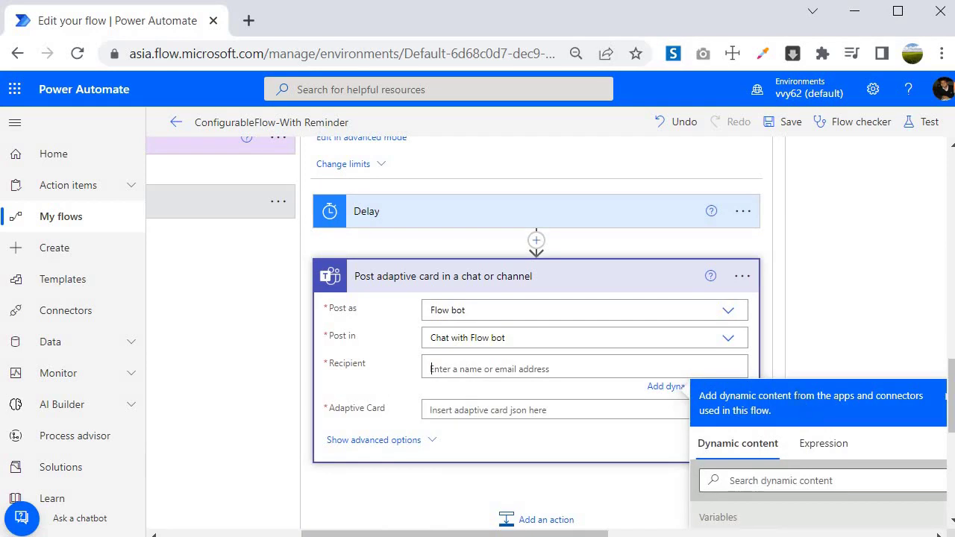
{"action": "left_click", "coordinate": [760, 387]}
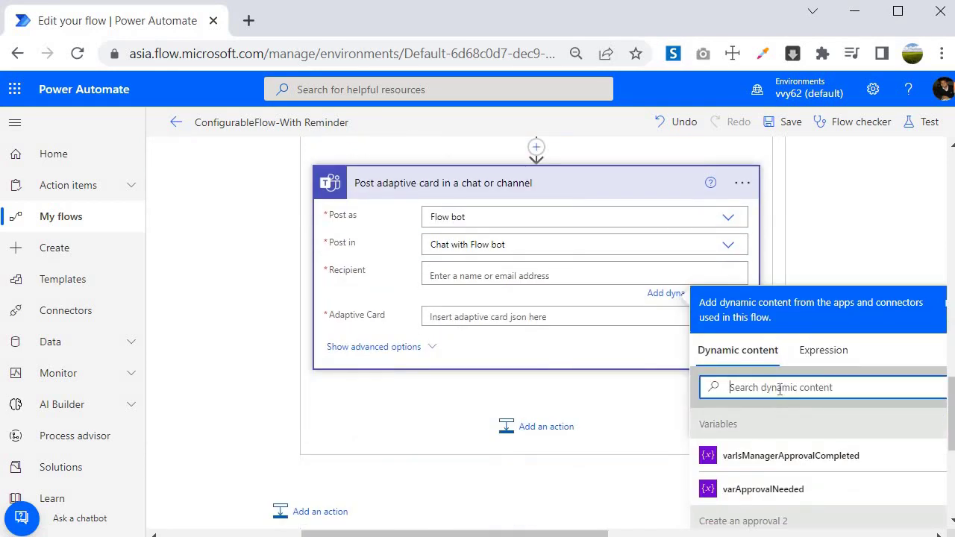
{"action": "type", "text": "mail"}
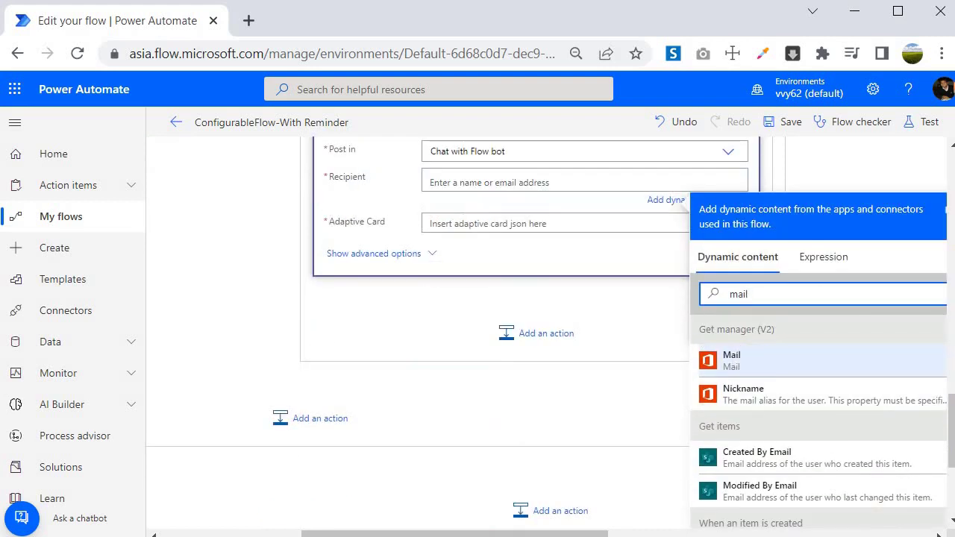
{"action": "left_click", "coordinate": [734, 359]}
Step: Set the Adaptive Card field of the Teams post action to Teams Adaptive Card from Create an approval 2
{"action": "left_click", "coordinate": [460, 224]}
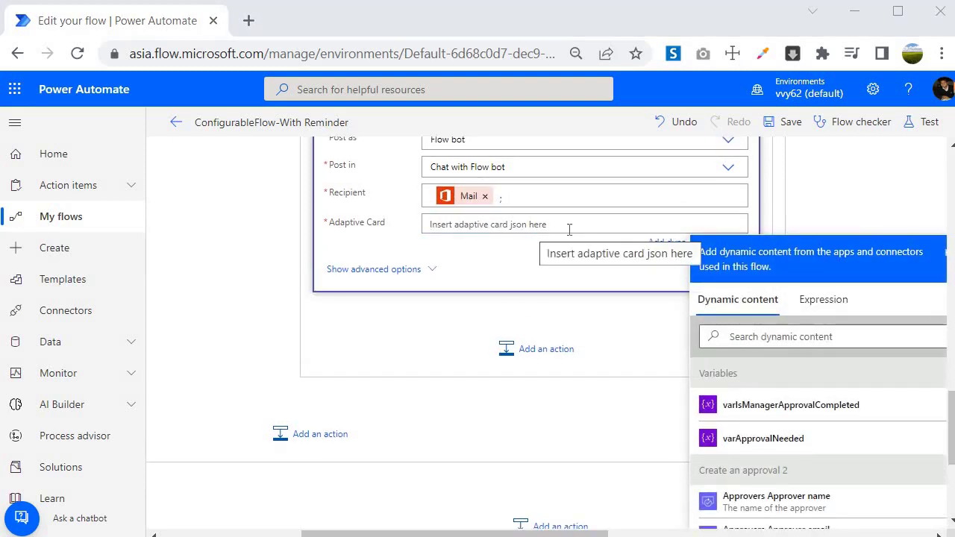
{"action": "scroll", "coordinate": [380, 351], "scroll_direction": "up", "scroll_amount": 3}
{"action": "scroll", "coordinate": [470, 354], "scroll_direction": "down", "scroll_amount": 3}
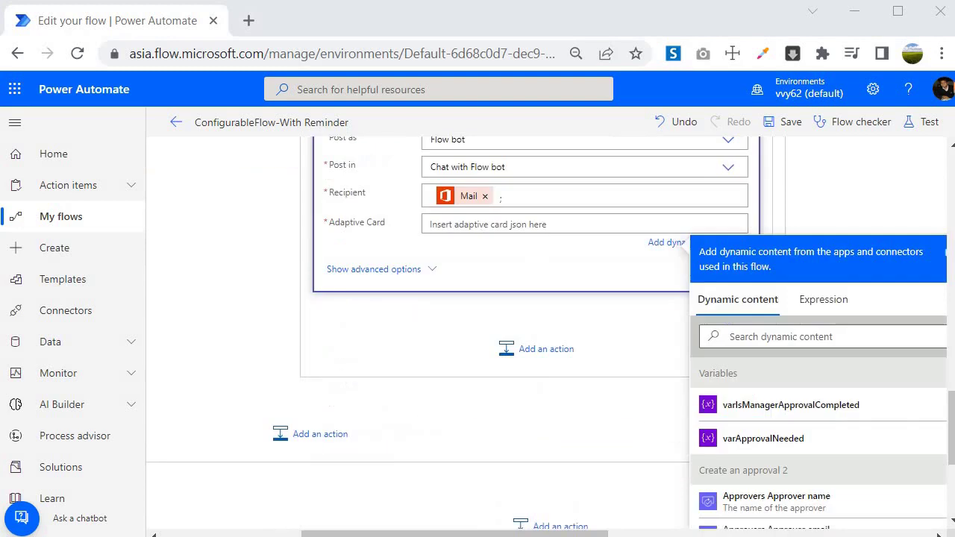
{"action": "scroll", "coordinate": [789, 396], "scroll_direction": "down", "scroll_amount": 1}
{"action": "scroll", "coordinate": [778, 338], "scroll_direction": "up", "scroll_amount": 1}
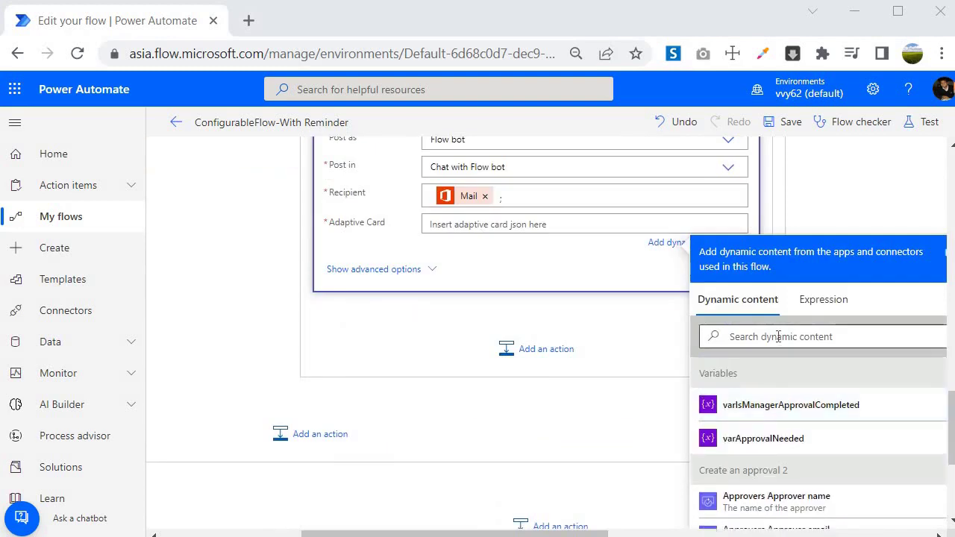
{"action": "left_click", "coordinate": [778, 338]}
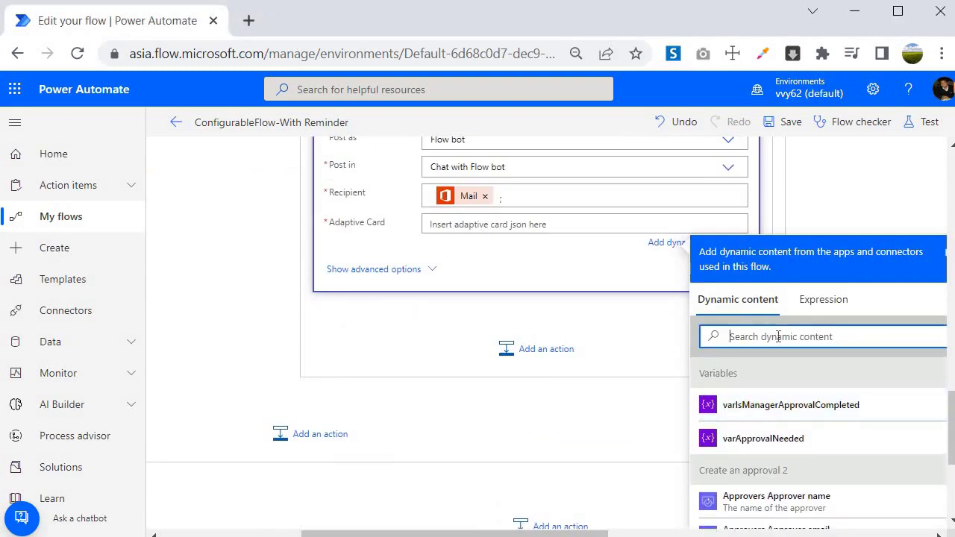
{"action": "type", "text": "ada"}
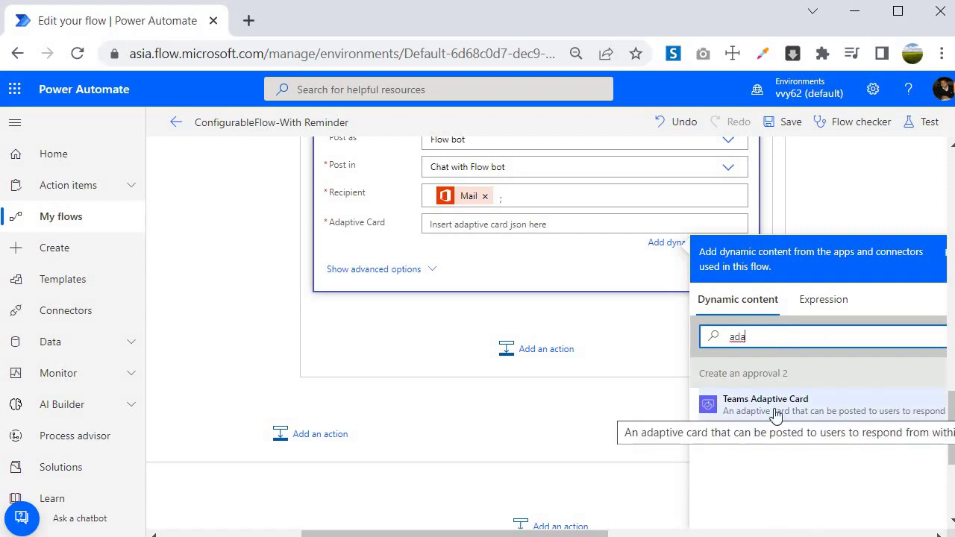
{"action": "left_click", "coordinate": [777, 415]}
{"action": "scroll", "coordinate": [283, 397], "scroll_direction": "up", "scroll_amount": 1}
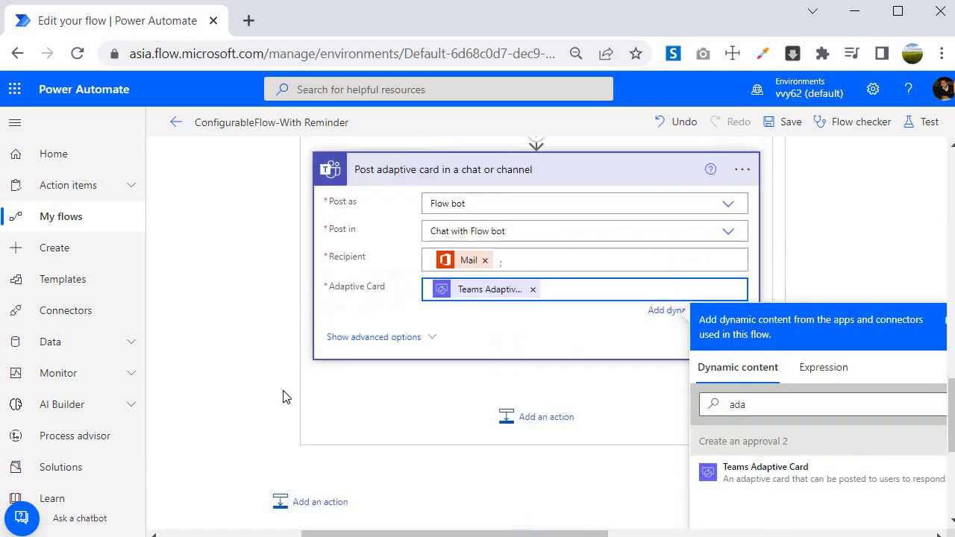
Step: Change the Delay action in the Do until loop to a count of 30 with unit Second, and save the flow
{"action": "scroll", "coordinate": [277, 395], "scroll_direction": "up", "scroll_amount": 3}
{"action": "scroll", "coordinate": [273, 395], "scroll_direction": "down", "scroll_amount": 3}
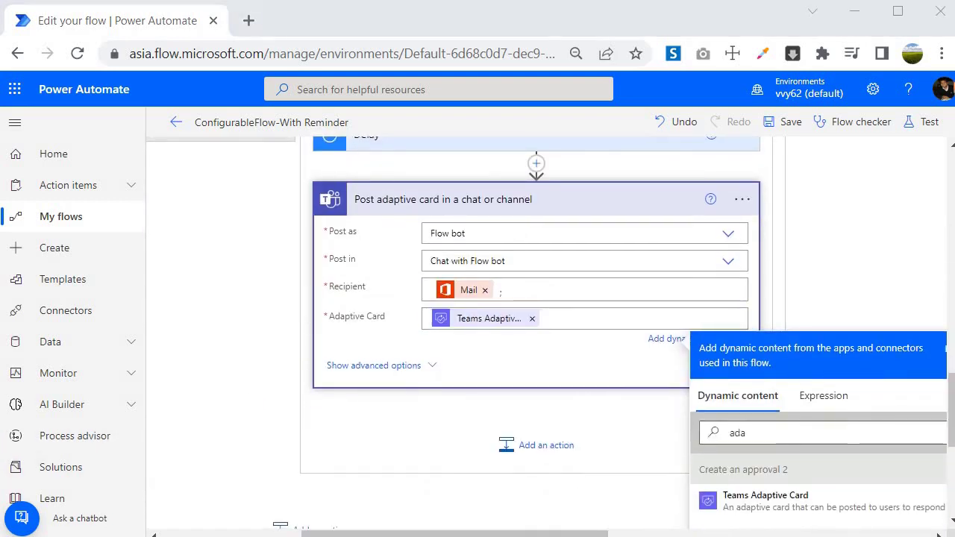
{"action": "scroll", "coordinate": [364, 448], "scroll_direction": "up", "scroll_amount": 3}
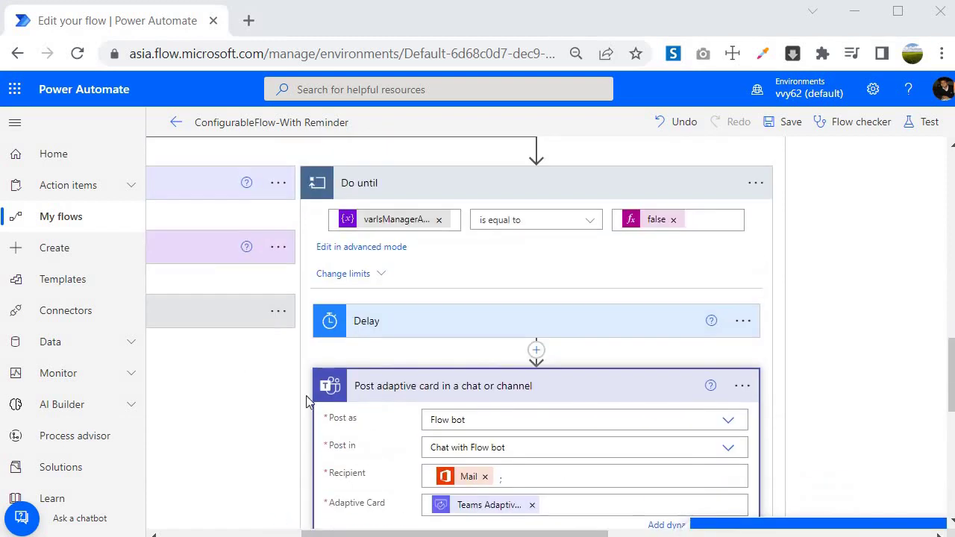
{"action": "scroll", "coordinate": [308, 395], "scroll_direction": "down", "scroll_amount": 2}
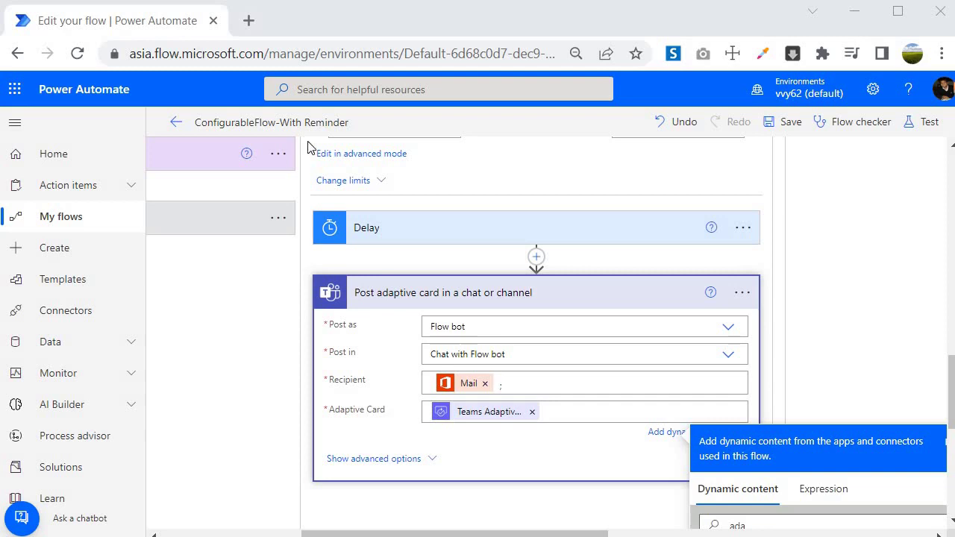
{"action": "left_click", "coordinate": [389, 236]}
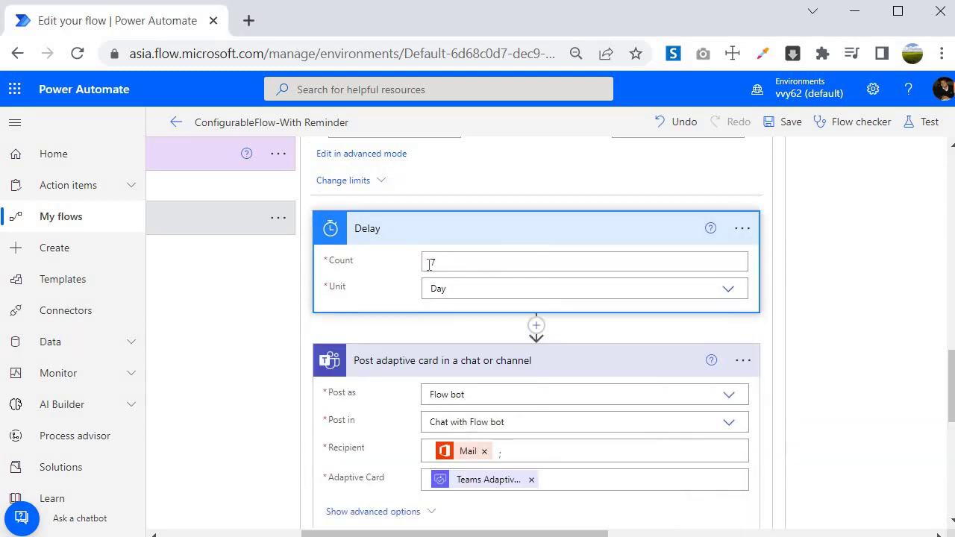
{"action": "left_click", "coordinate": [455, 259]}
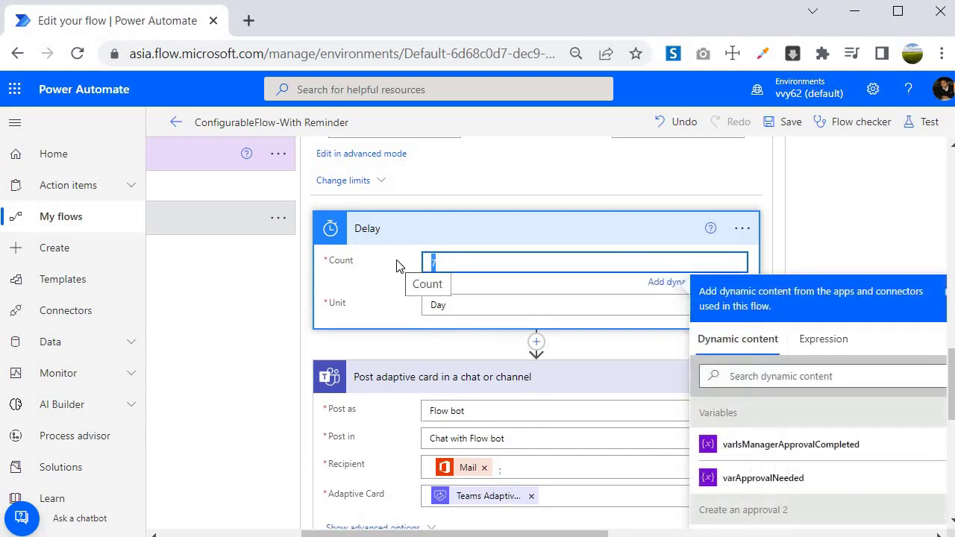
{"action": "key", "text": "alt+Tab"}
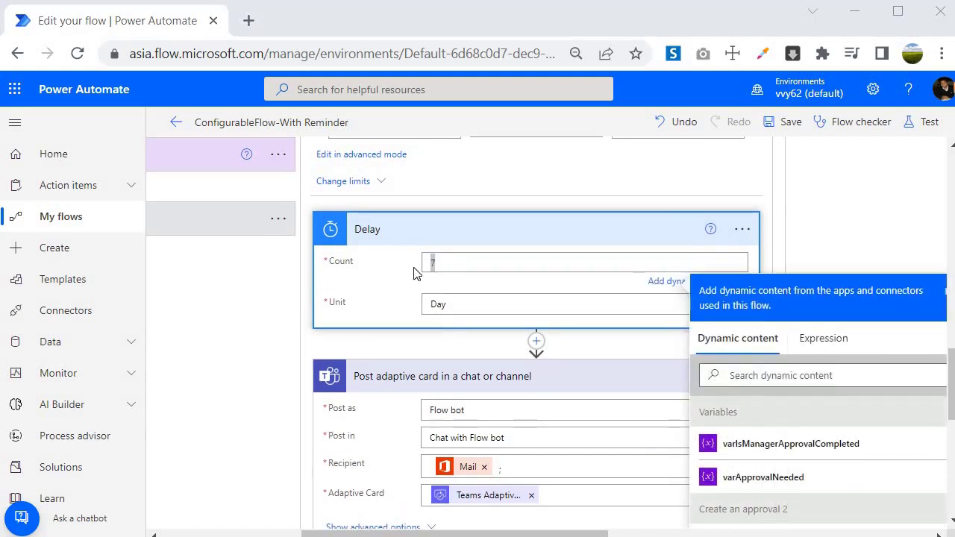
{"action": "left_click", "coordinate": [452, 265]}
{"action": "type", "text": "30"}
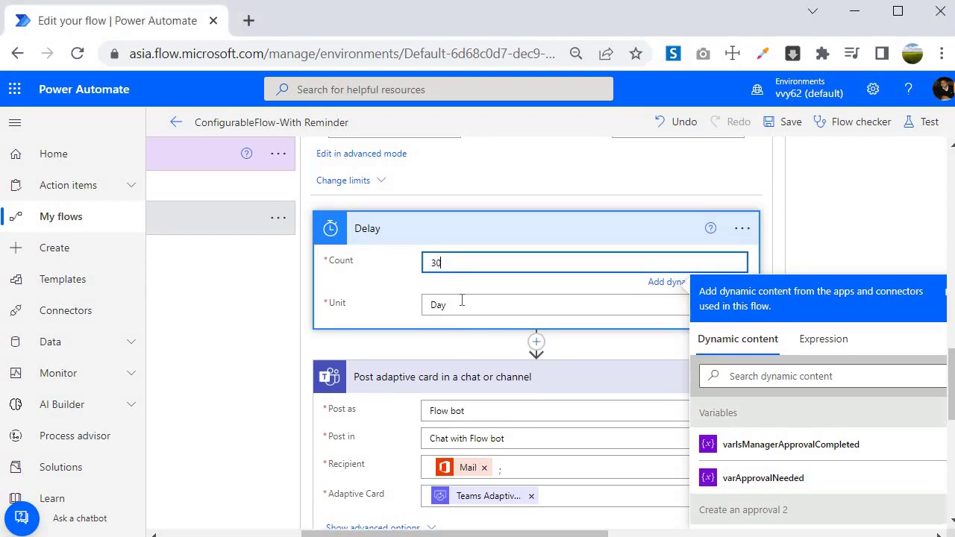
{"action": "left_click", "coordinate": [462, 301]}
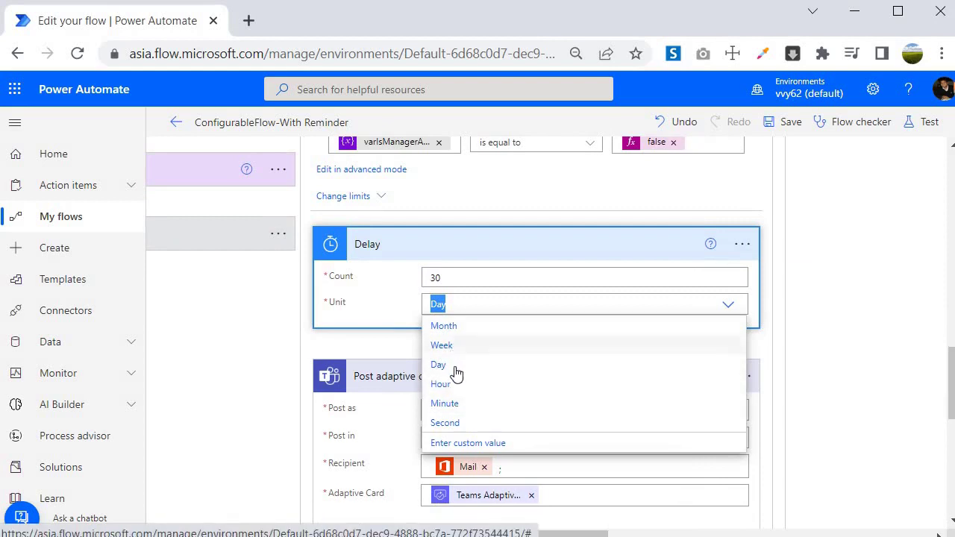
{"action": "left_click", "coordinate": [448, 422]}
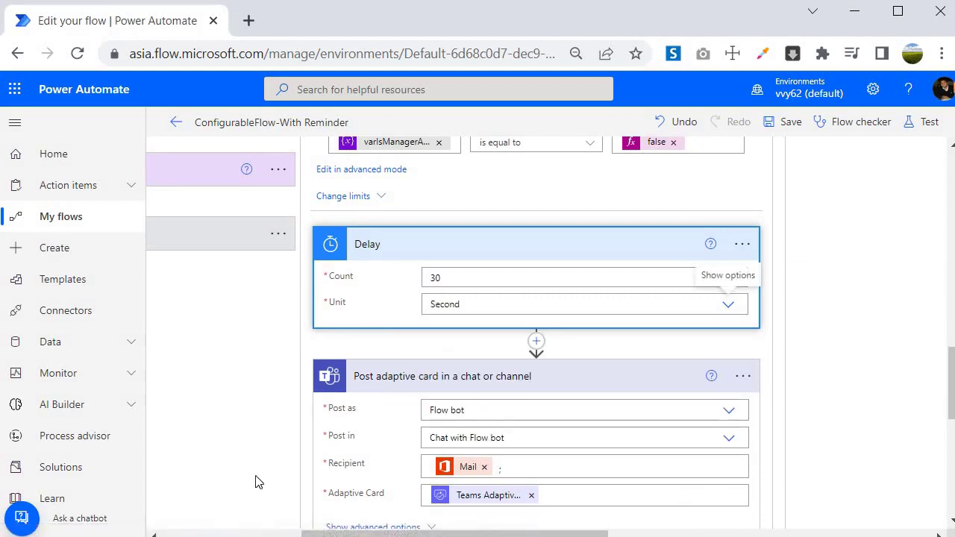
{"action": "left_click", "coordinate": [783, 122]}
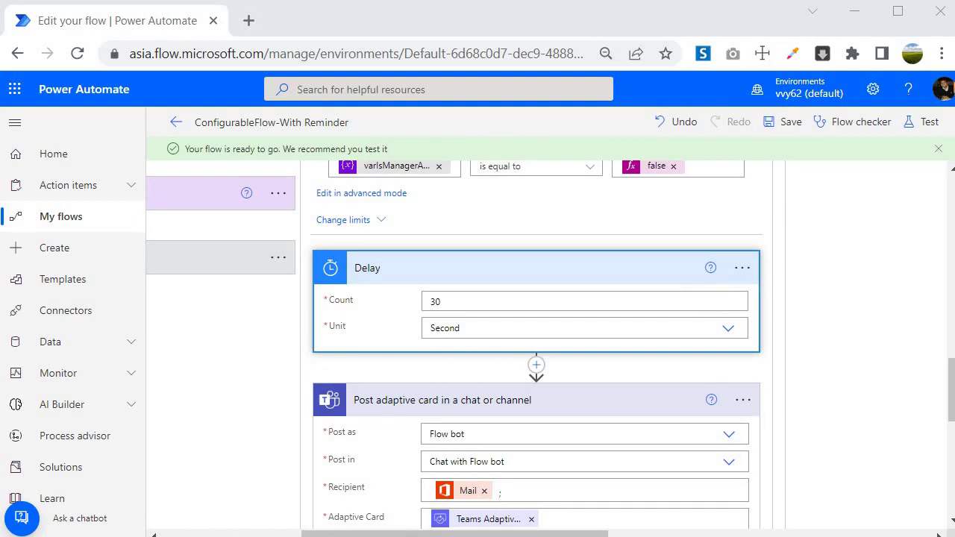
Step: Expand the When an item is created trigger to check which site address and list it uses
{"action": "scroll", "coordinate": [452, 354], "scroll_direction": "up", "scroll_amount": 15}
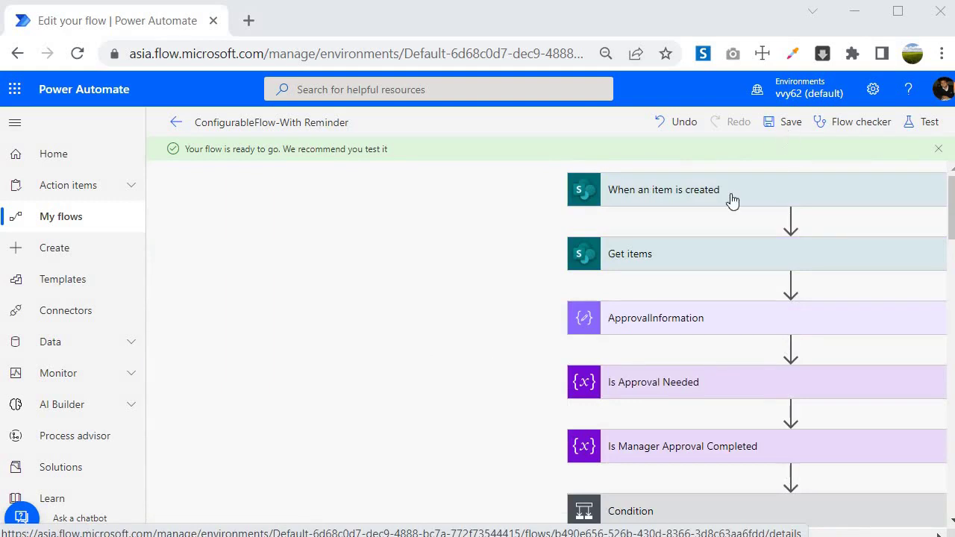
{"action": "left_click", "coordinate": [691, 192]}
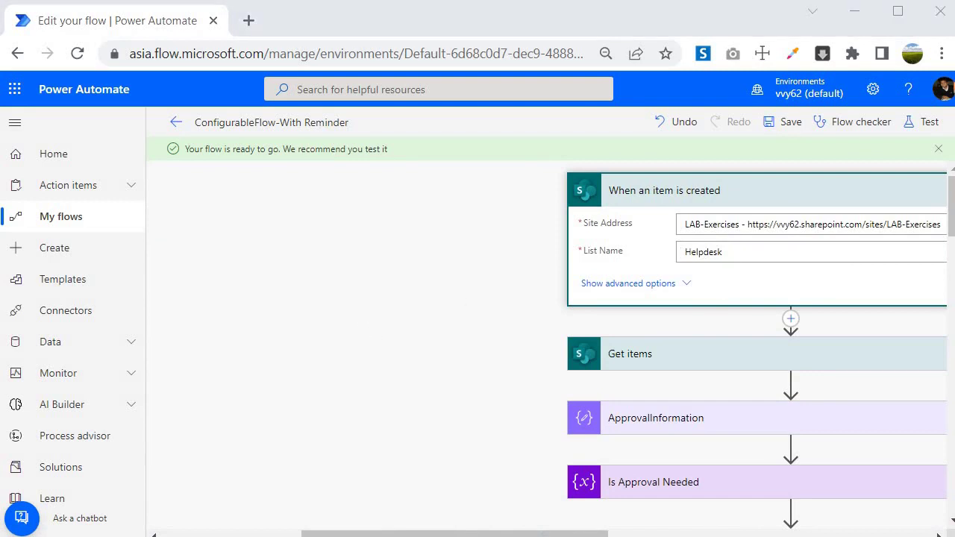
{"action": "scroll", "coordinate": [403, 377], "scroll_direction": "down", "scroll_amount": 10}
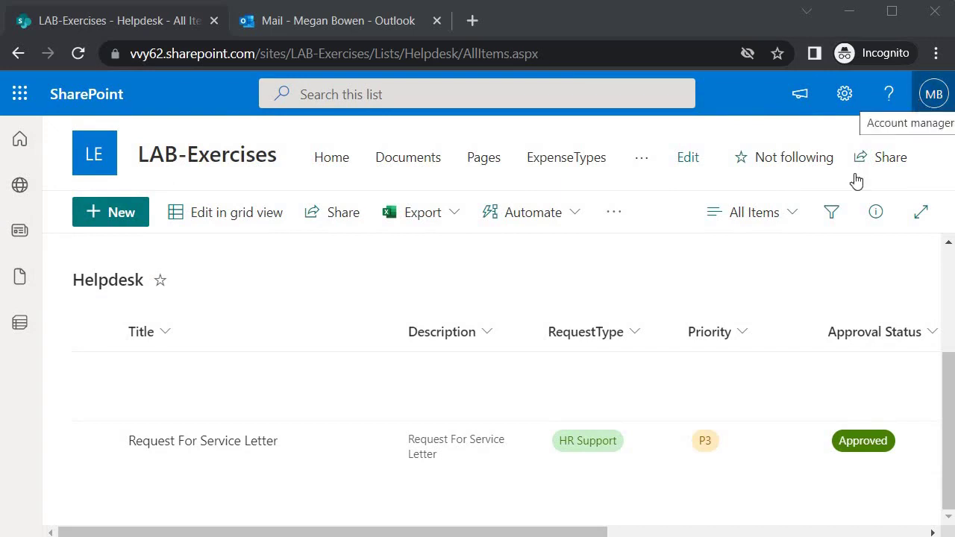
Step: Start a new item in the SharePoint Helpdesk list with Testing Reminder Logic T1 as both title and description
{"action": "left_click", "coordinate": [853, 213]}
{"action": "key", "text": "Escape"}
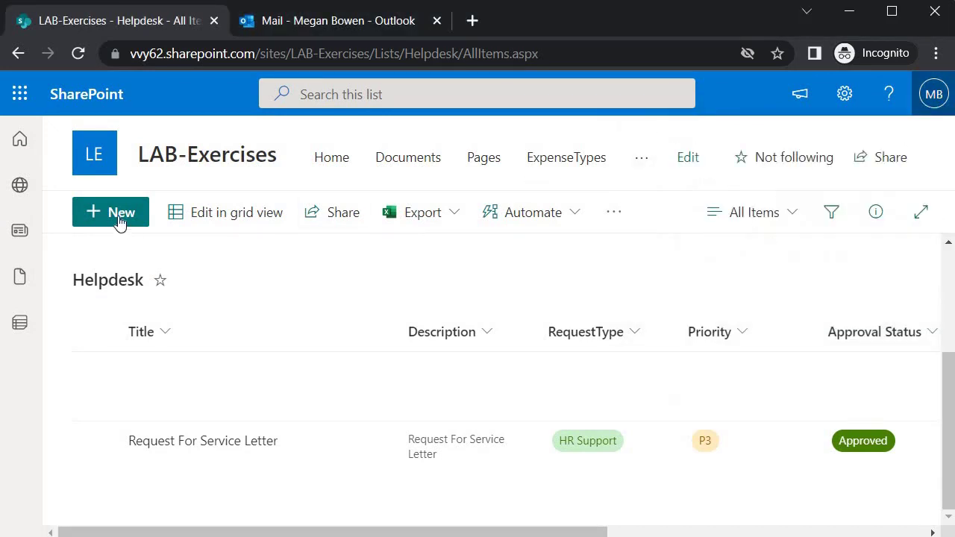
{"action": "left_click", "coordinate": [121, 217]}
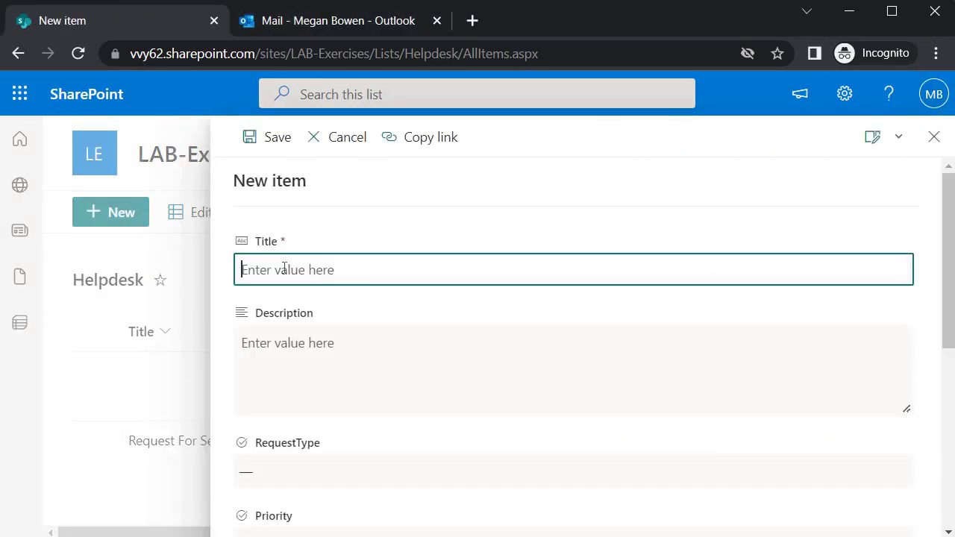
{"action": "type", "text": "Testing "}
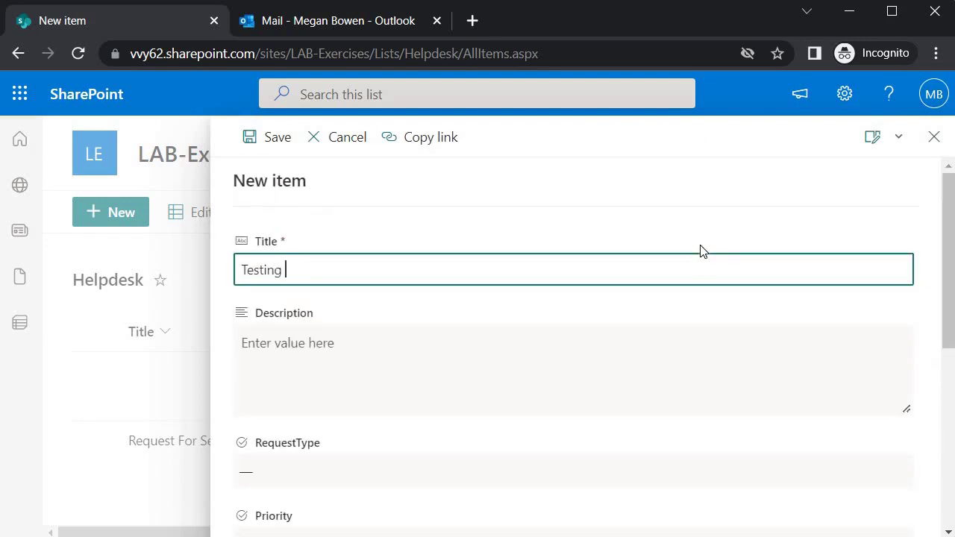
{"action": "type", "text": "Reminder Logic T1"}
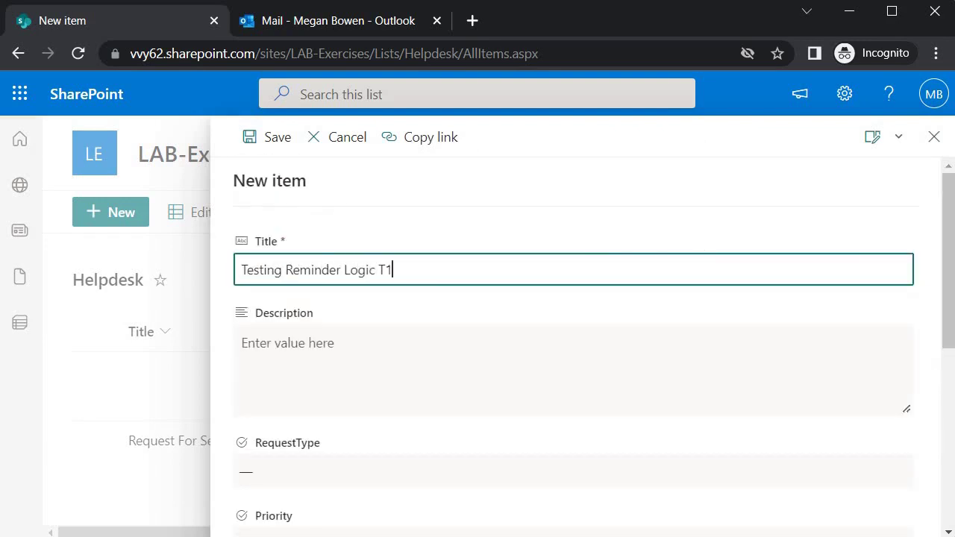
{"action": "key", "text": "ctrl+a"}
{"action": "key", "text": "ctrl+c"}
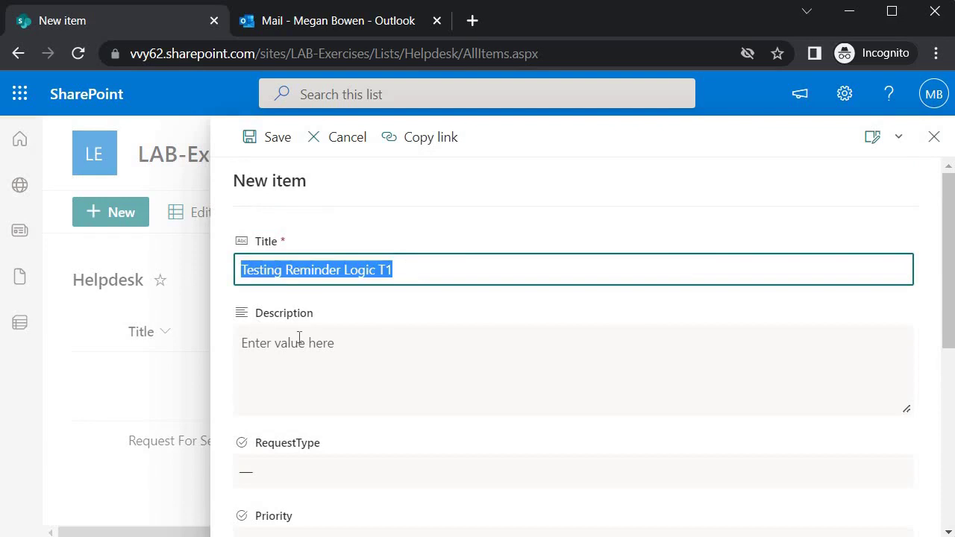
{"action": "left_click", "coordinate": [301, 337]}
{"action": "key", "text": "ctrl+v"}
Step: Set the item's RequestType to HR Support, Priority to P3 and Approval Status to New, and save it
{"action": "scroll", "coordinate": [367, 184], "scroll_direction": "down", "scroll_amount": 4}
{"action": "left_click", "coordinate": [367, 184]}
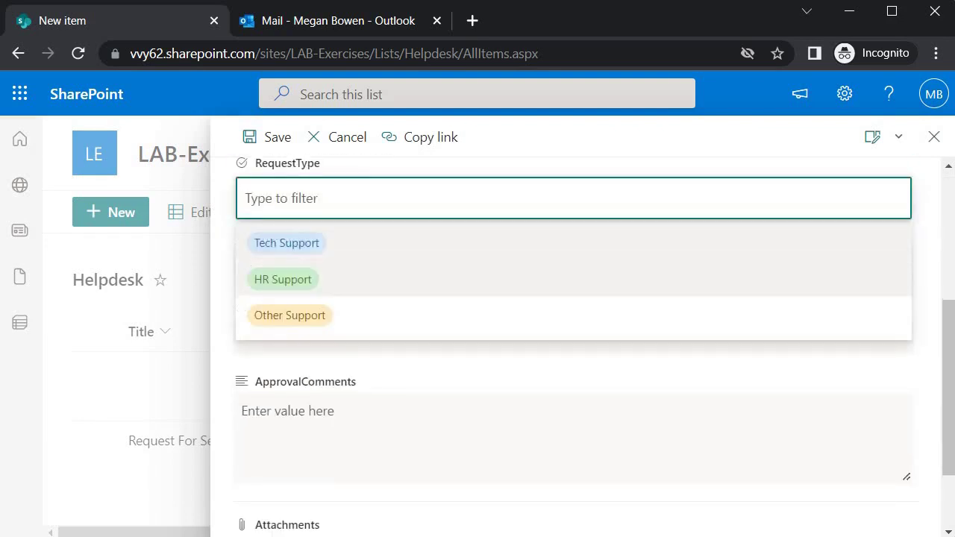
{"action": "left_click", "coordinate": [348, 296]}
{"action": "left_click", "coordinate": [316, 269]}
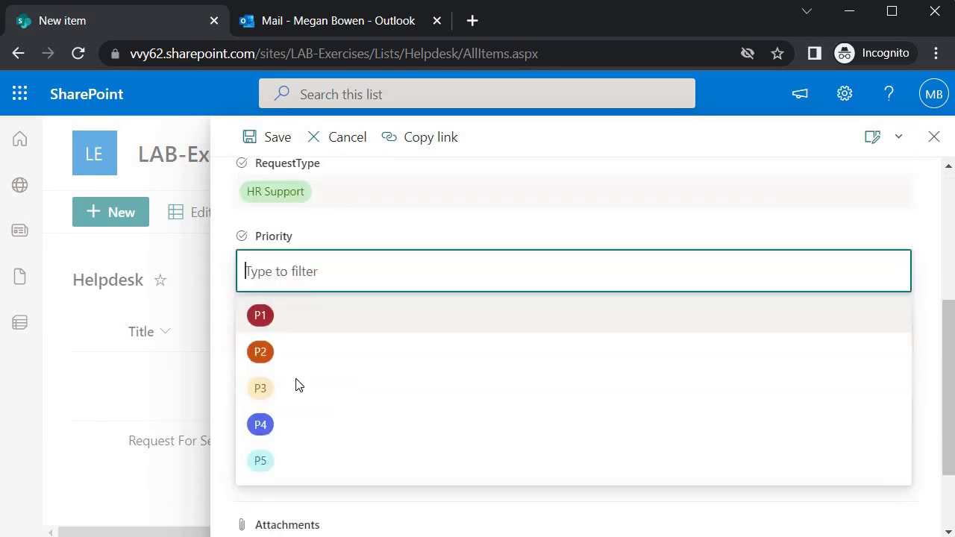
{"action": "left_click", "coordinate": [303, 376]}
{"action": "left_click", "coordinate": [307, 341]}
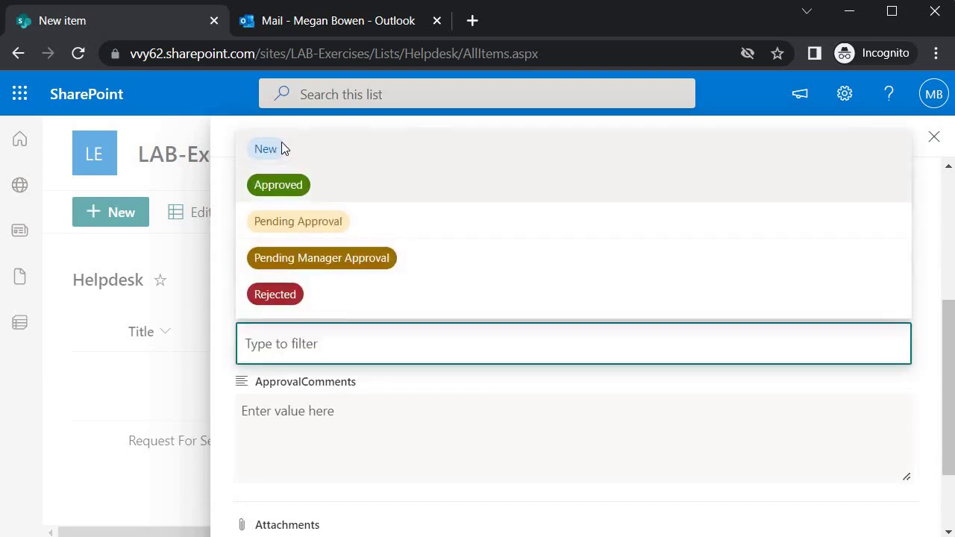
{"action": "left_click", "coordinate": [398, 405]}
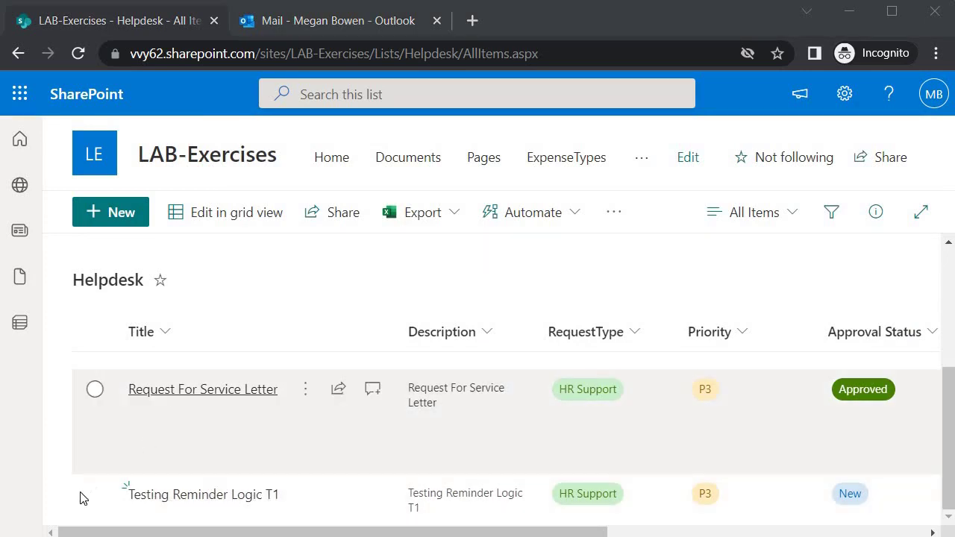
Step: Reload the Helpdesk list, and review the approvers and approval types in the ApprovalConfig list
{"action": "key", "text": "F5"}
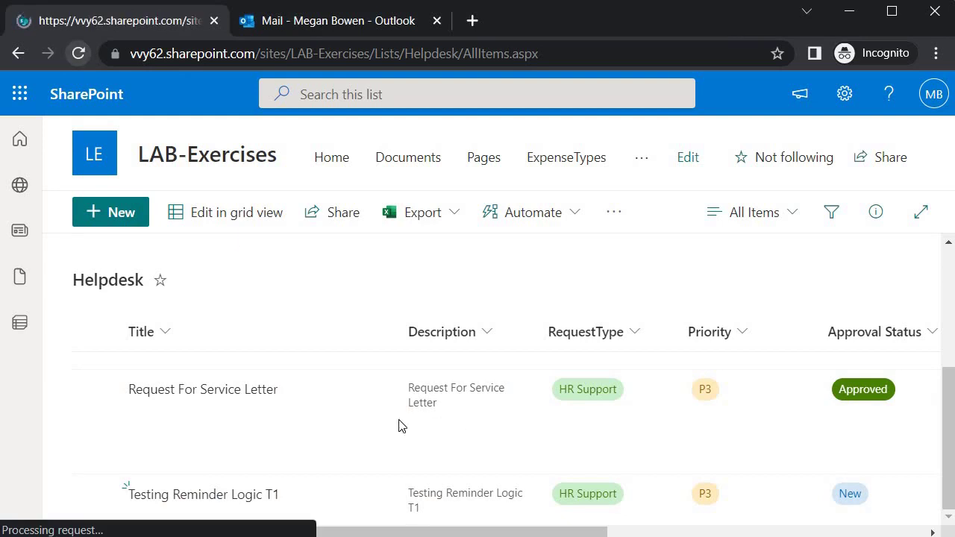
{"action": "scroll", "coordinate": [403, 494], "scroll_direction": "right", "scroll_amount": 2}
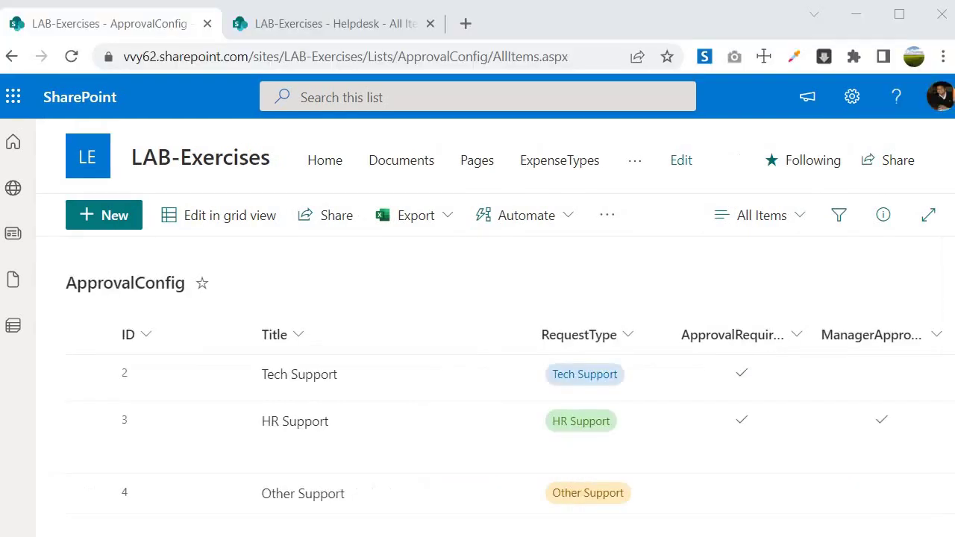
{"action": "scroll", "coordinate": [698, 374], "scroll_direction": "right", "scroll_amount": 4}
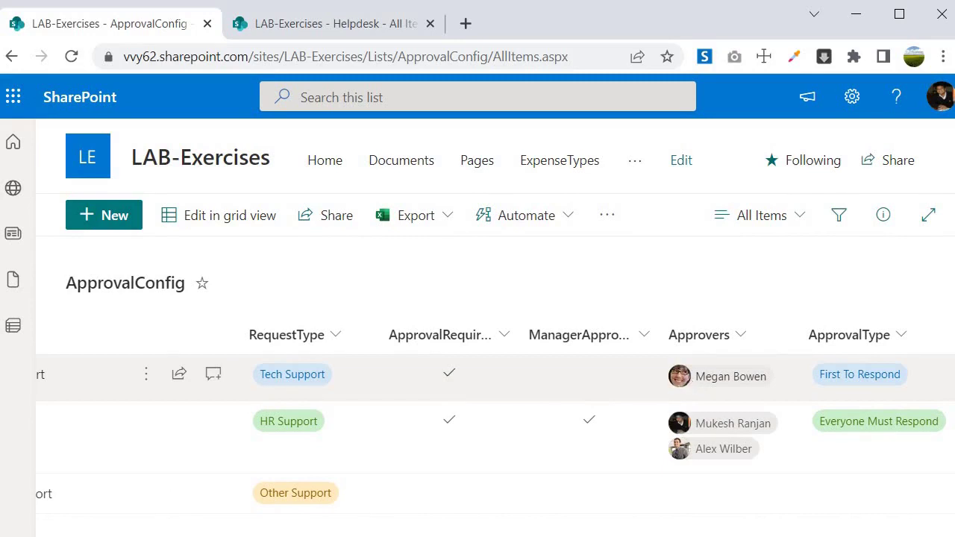
{"action": "left_click", "coordinate": [701, 383]}
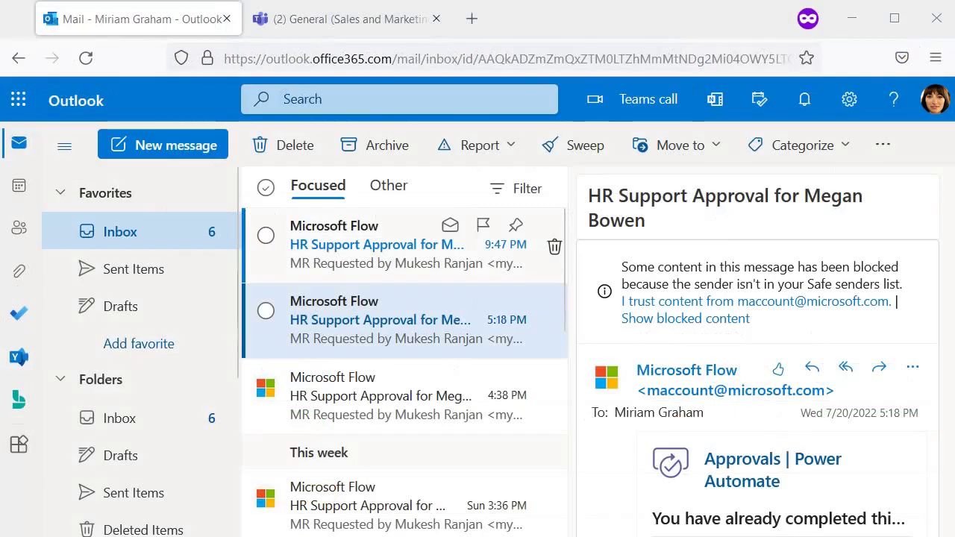
Step: Open the newest HR Support approval email in the manager's Outlook inbox to check the request, and switch to Teams
{"action": "left_click", "coordinate": [370, 254]}
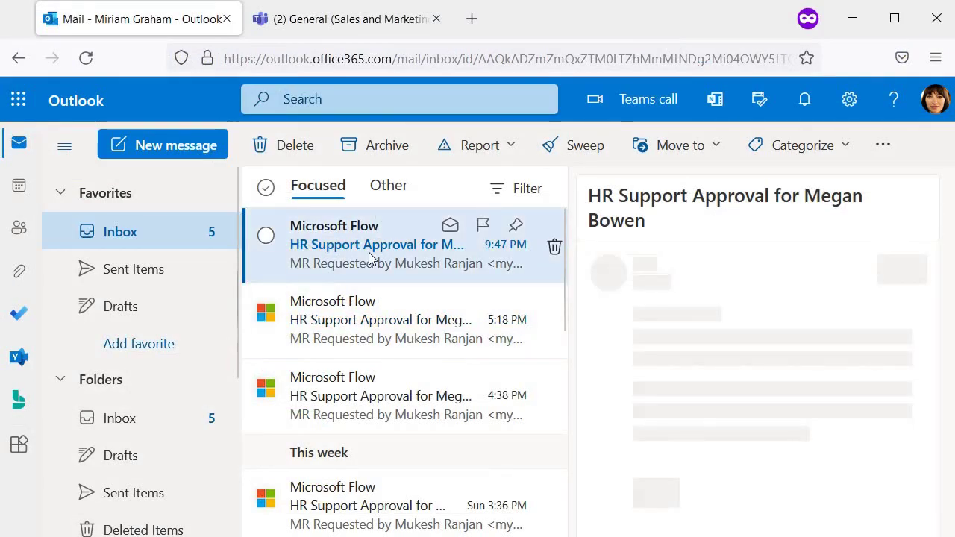
{"action": "scroll", "coordinate": [694, 374], "scroll_direction": "down", "scroll_amount": 2}
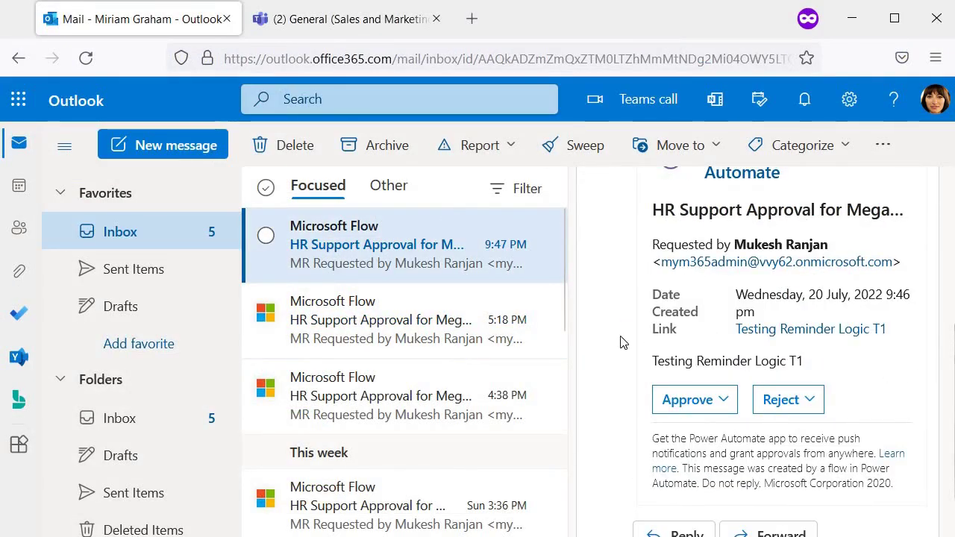
{"action": "left_click", "coordinate": [321, 22]}
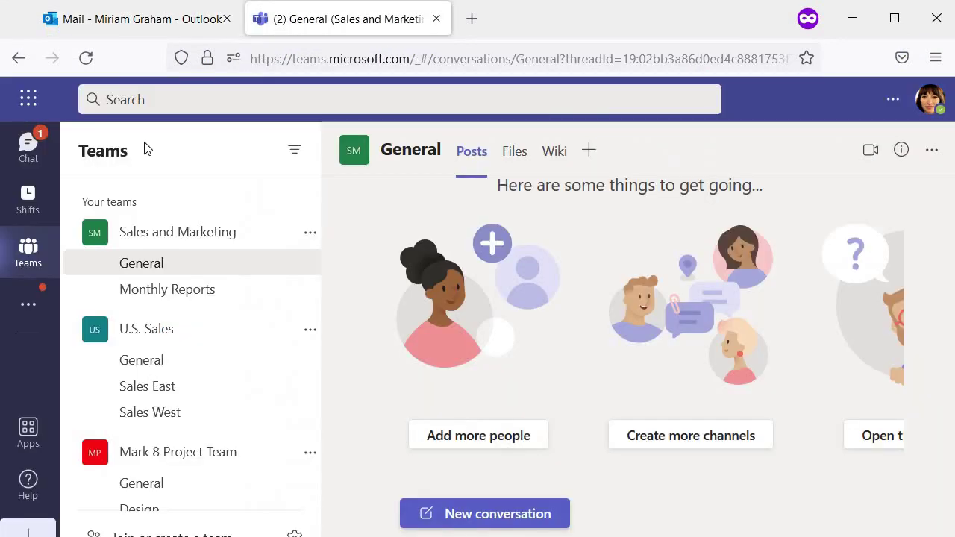
Step: Approve the Testing Reminder Logic T1 request from the Power Automate chat with the comment Approved, and reload the SharePoint Helpdesk list
{"action": "left_click", "coordinate": [28, 146]}
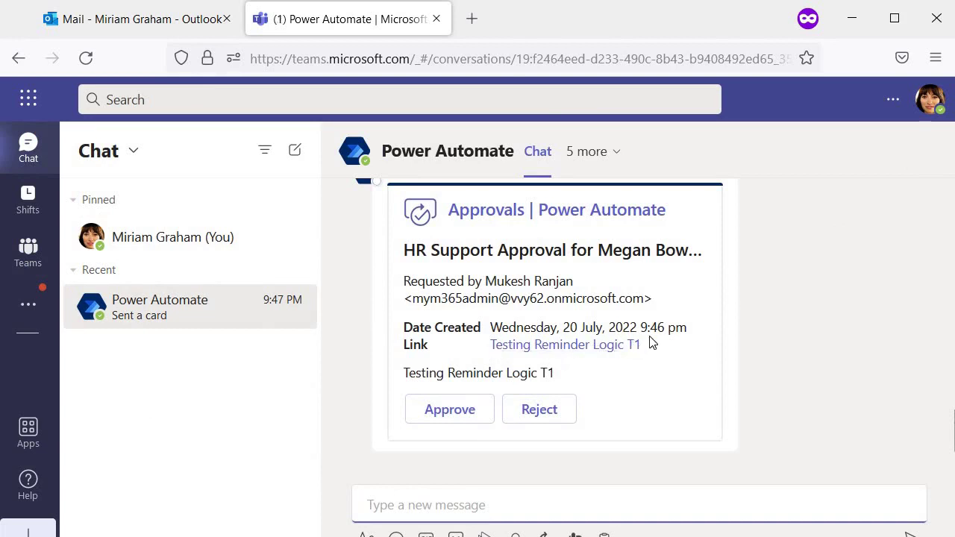
{"action": "left_click", "coordinate": [437, 416]}
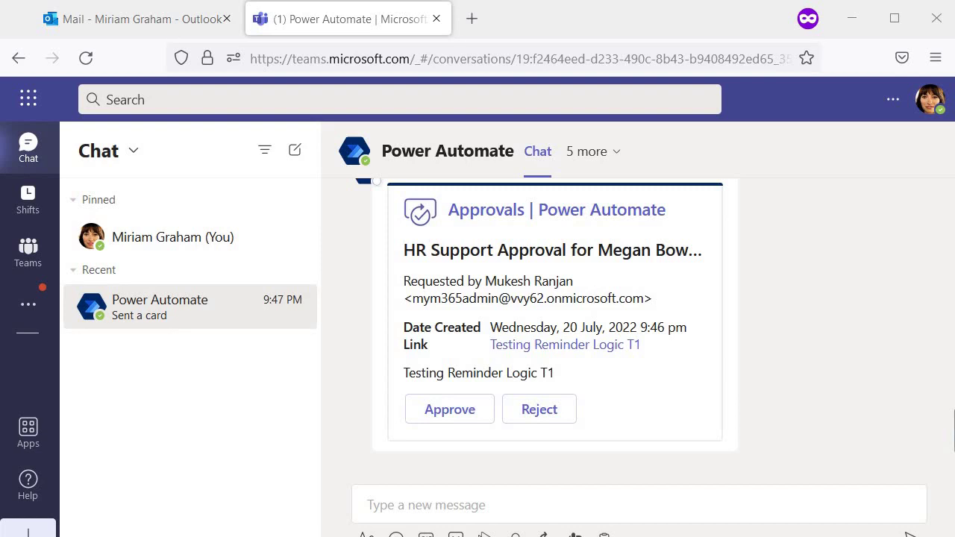
{"action": "left_click", "coordinate": [435, 415]}
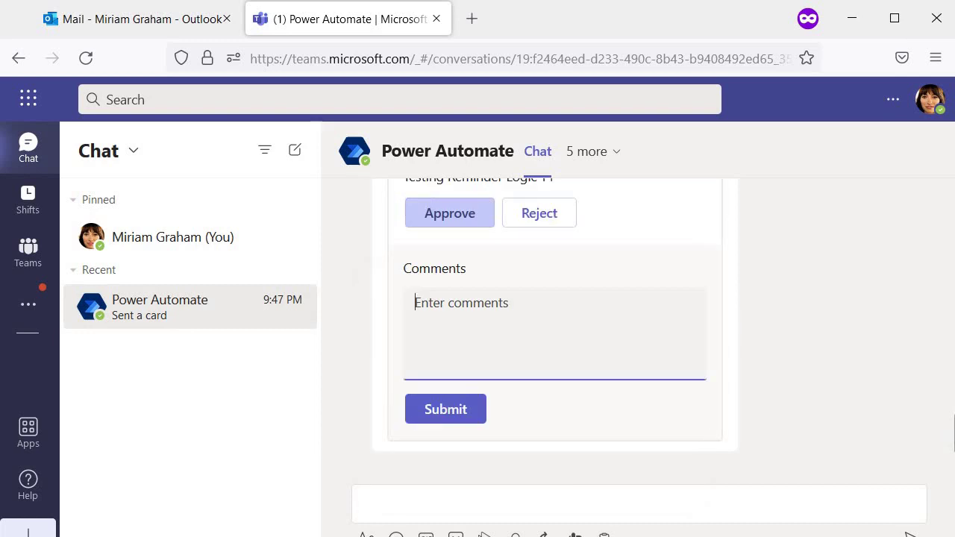
{"action": "type", "text": "Approved"}
{"action": "left_click", "coordinate": [438, 415]}
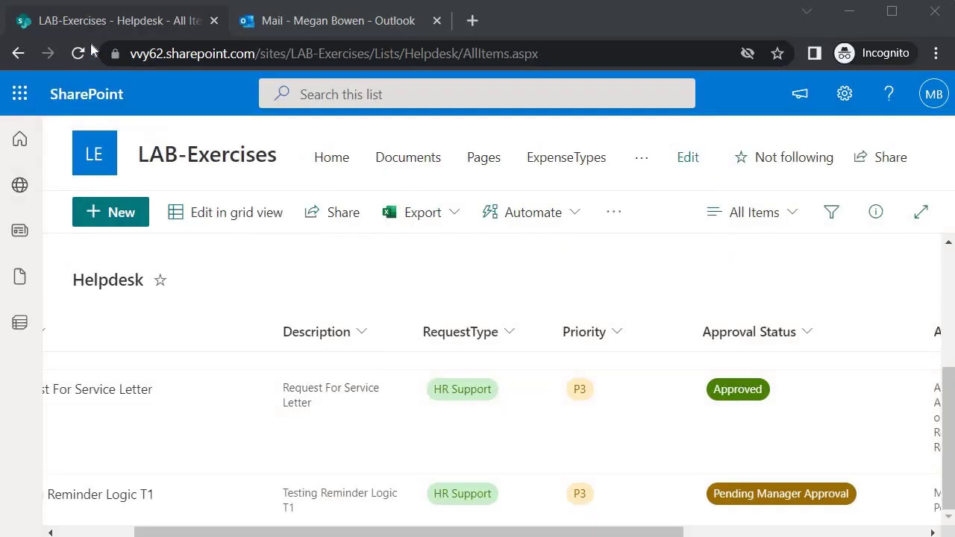
{"action": "key", "text": "F5"}
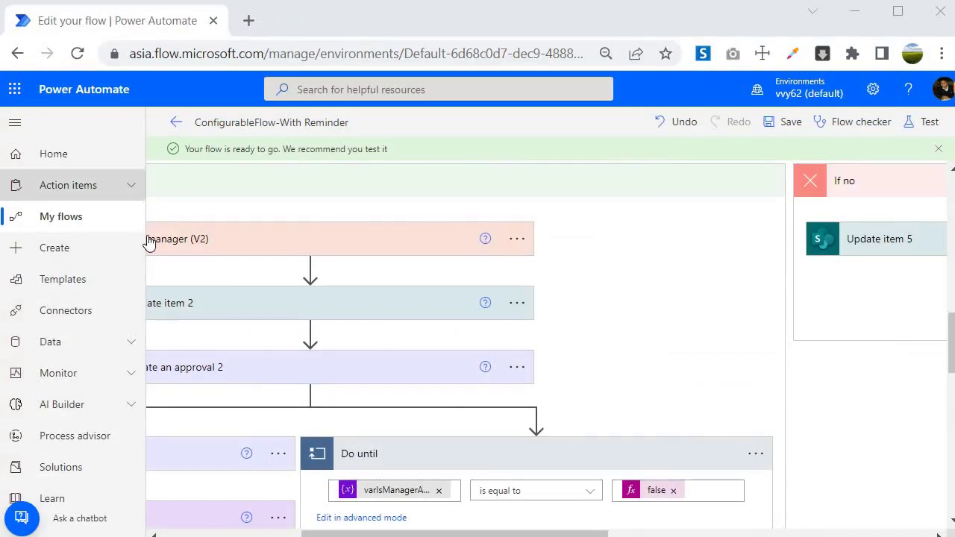
Step: Switch to Power Automate and open the received Approvals page in a separate browser tab
{"action": "left_click", "coordinate": [68, 185]}
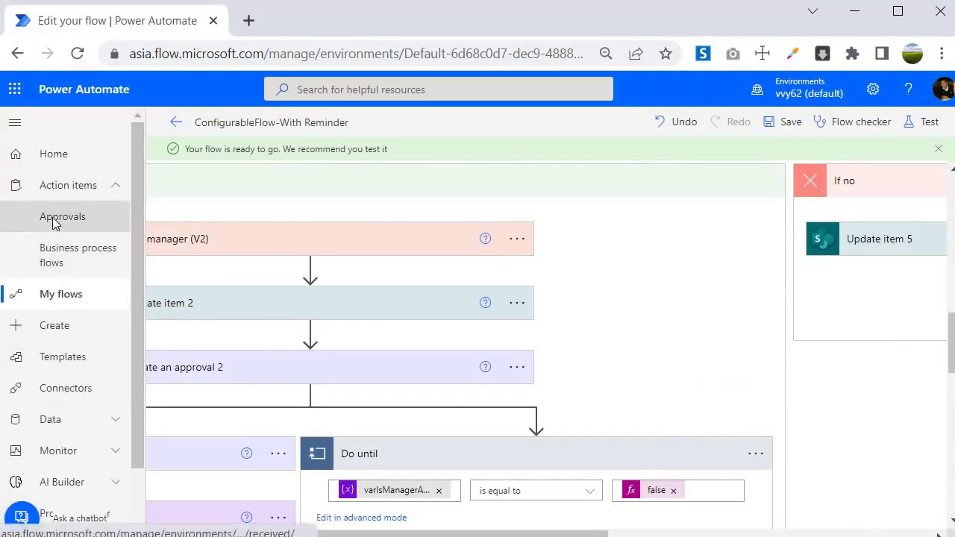
{"action": "right_click", "coordinate": [53, 224]}
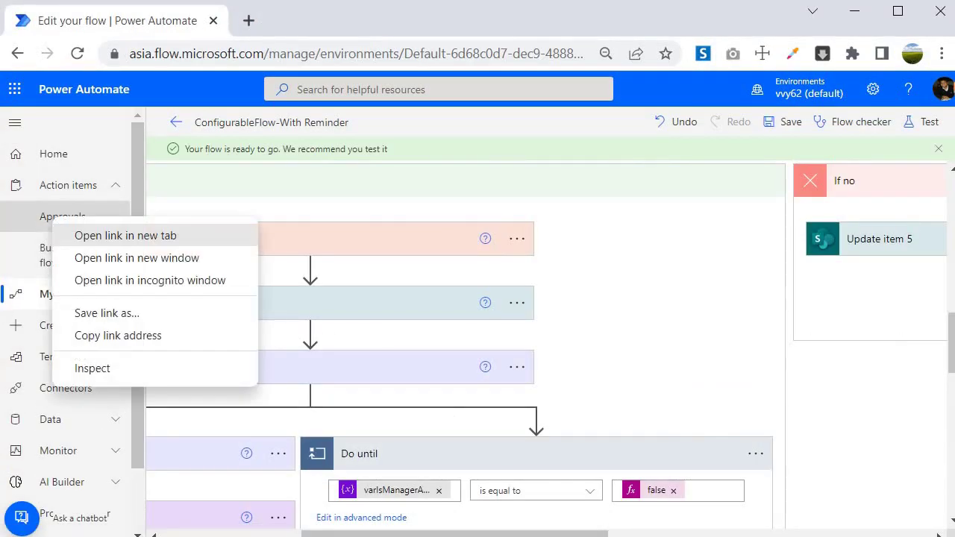
{"action": "left_click", "coordinate": [119, 236]}
{"action": "left_click", "coordinate": [328, 20]}
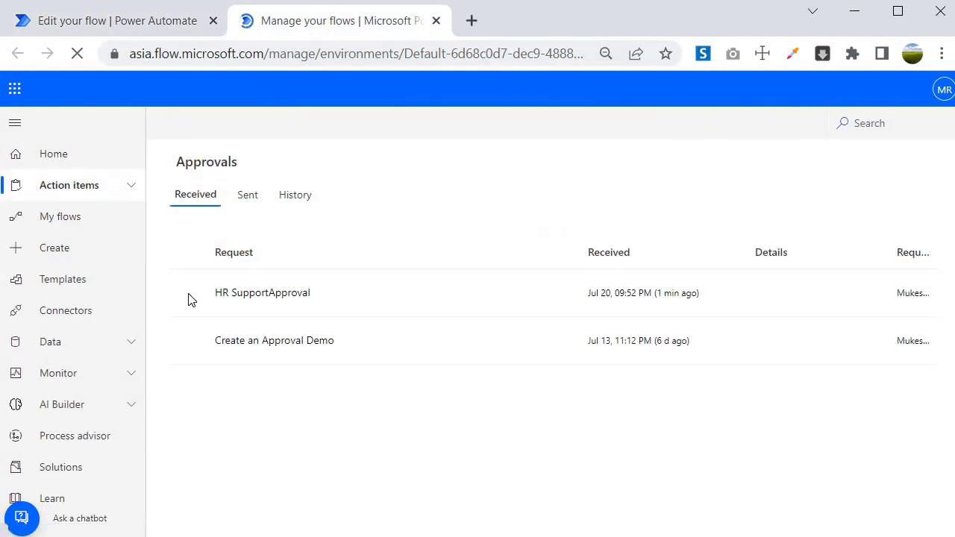
Step: Approve the received HR SupportApproval request with a short approval comment, and confirm the response
{"action": "left_click", "coordinate": [340, 302]}
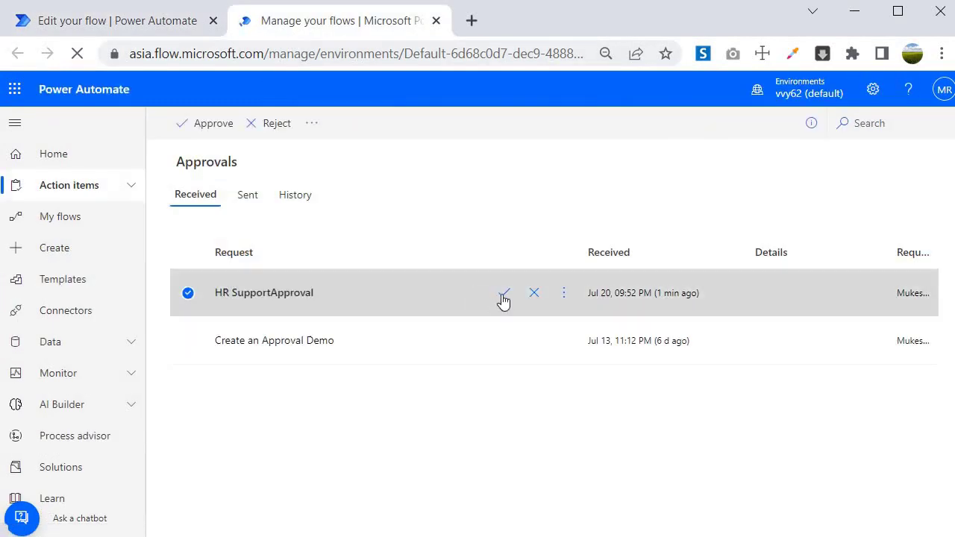
{"action": "left_click", "coordinate": [504, 298]}
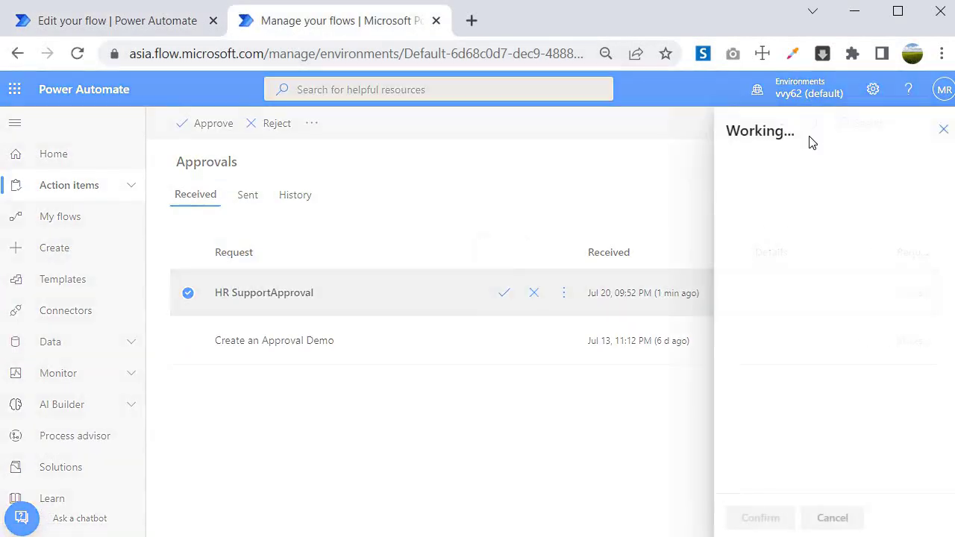
{"action": "left_click", "coordinate": [770, 430]}
{"action": "type", "text": "Apporv"}
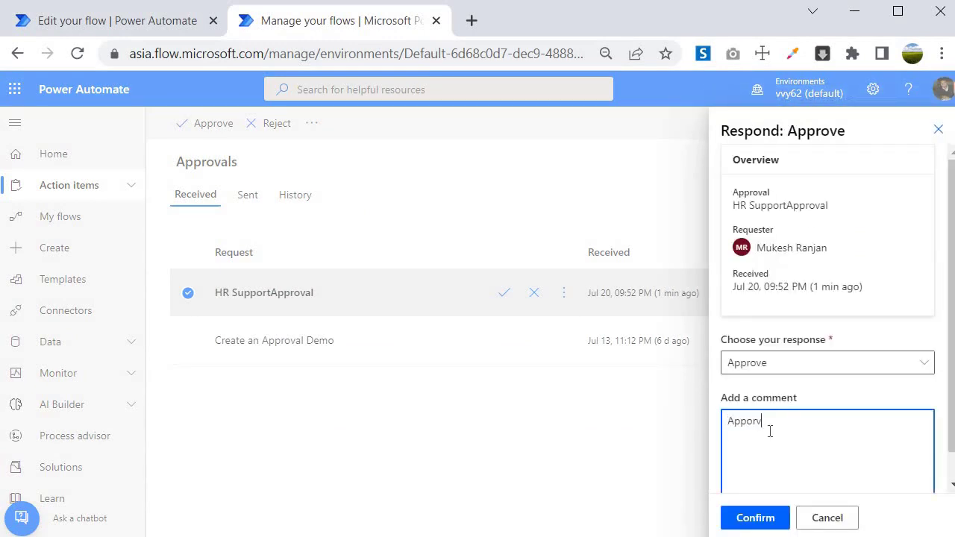
{"action": "left_click", "coordinate": [756, 518]}
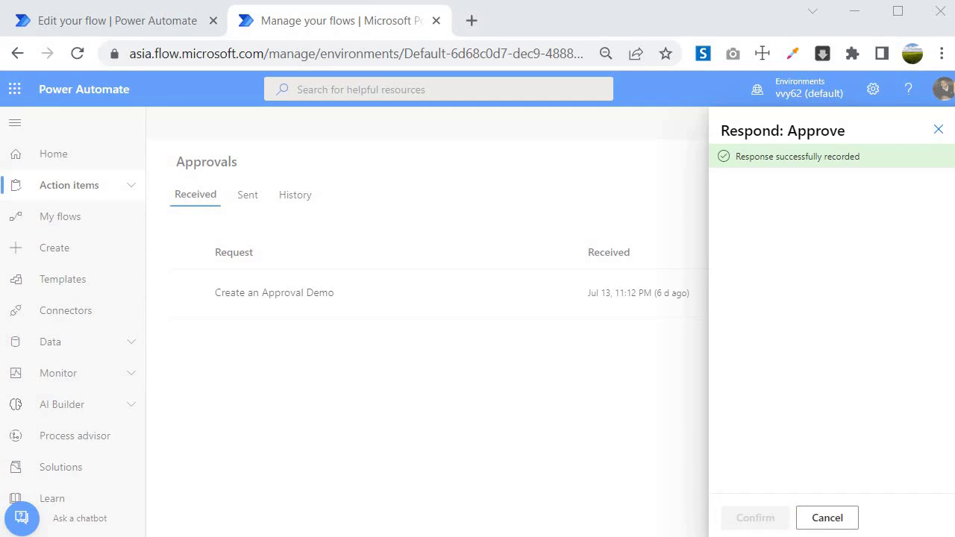
Step: Switch to the SharePoint Helpdesk list and reload it to check the approval status of the Testing Reminder Logic T1 item
{"action": "key", "text": "alt+Tab"}
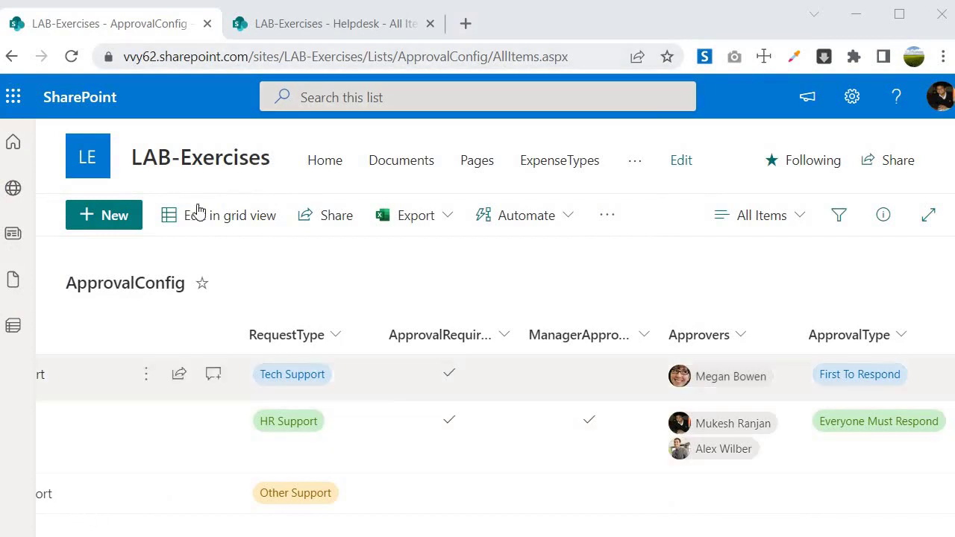
{"action": "key", "text": "ctrl+Tab"}
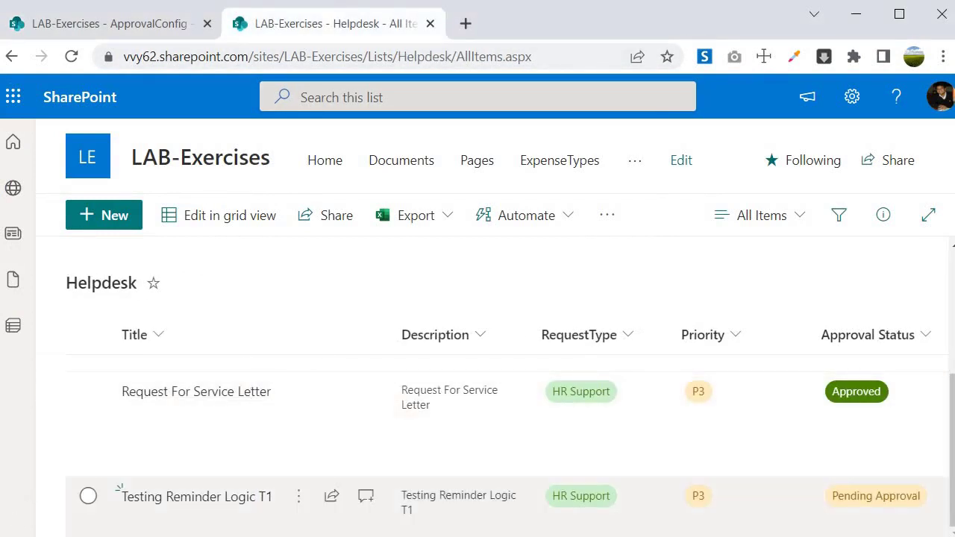
{"action": "left_click", "coordinate": [71, 56]}
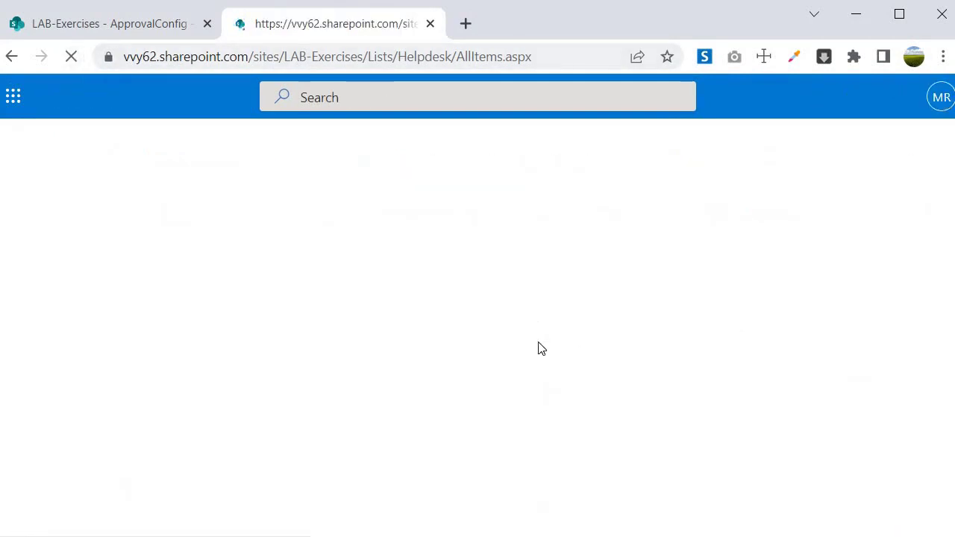
{"action": "scroll", "coordinate": [491, 465], "scroll_direction": "down", "scroll_amount": 4}
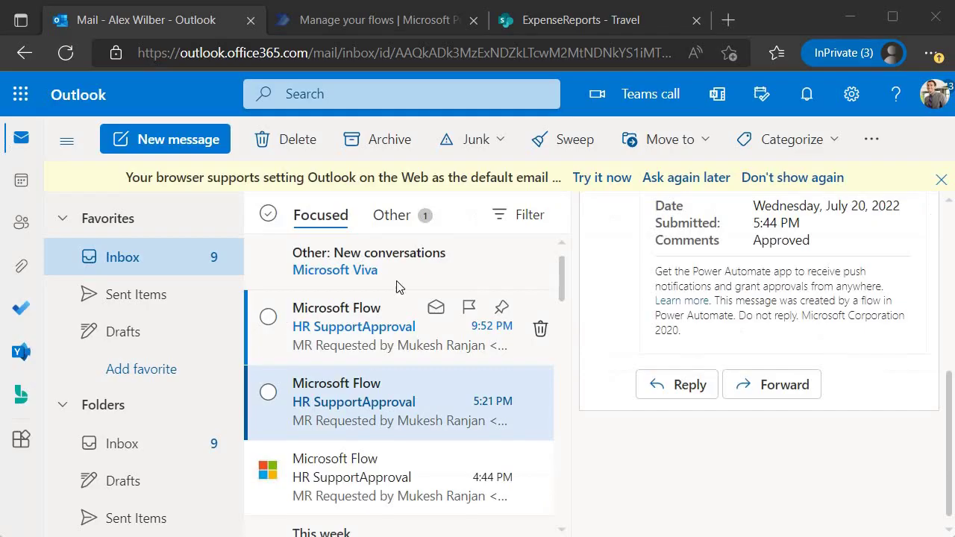
Step: Open the newest HR SupportApproval email from the other approver's Outlook inbox in its own window, showing its response options
{"action": "left_click", "coordinate": [349, 342]}
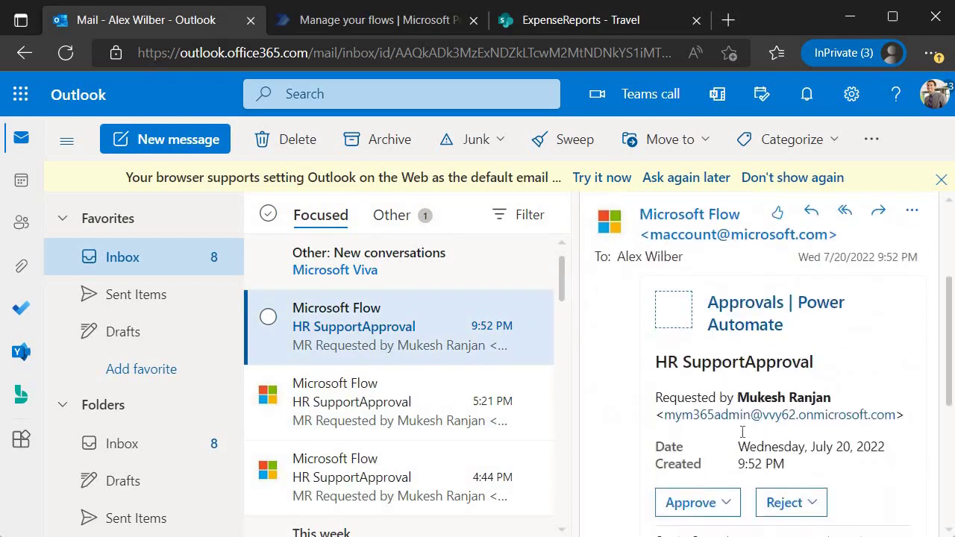
{"action": "scroll", "coordinate": [706, 373], "scroll_direction": "down", "scroll_amount": 3}
{"action": "scroll", "coordinate": [707, 374], "scroll_direction": "up", "scroll_amount": 3}
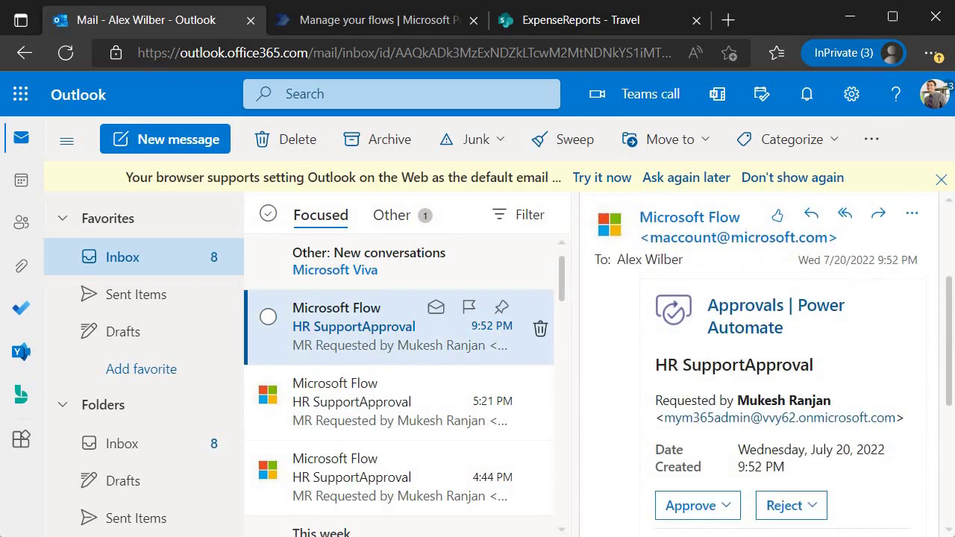
{"action": "double_click", "coordinate": [403, 329]}
{"action": "scroll", "coordinate": [273, 433], "scroll_direction": "down", "scroll_amount": 2}
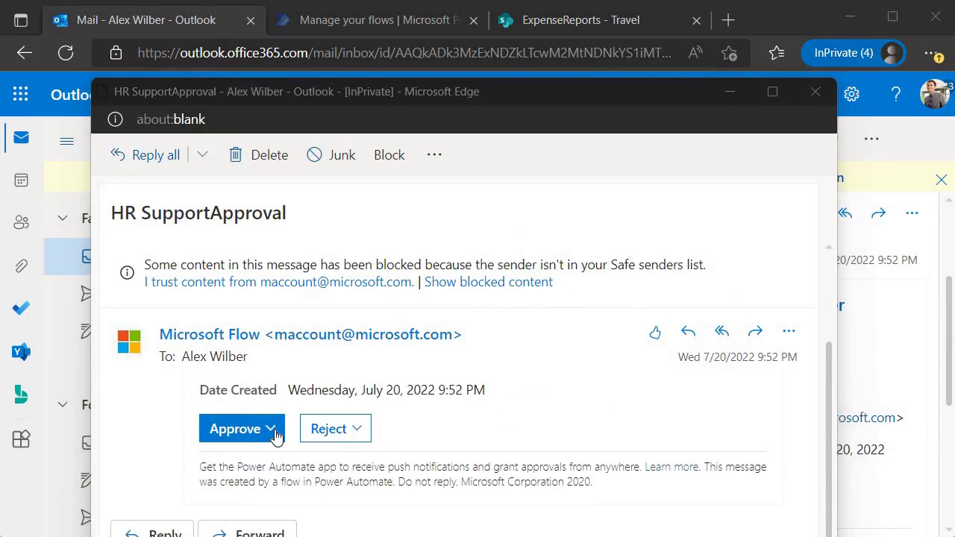
Step: Approve the request from the email with the comment Approved, and reload the SharePoint Helpdesk list
{"action": "left_click", "coordinate": [273, 433]}
{"action": "scroll", "coordinate": [370, 403], "scroll_direction": "up", "scroll_amount": 1}
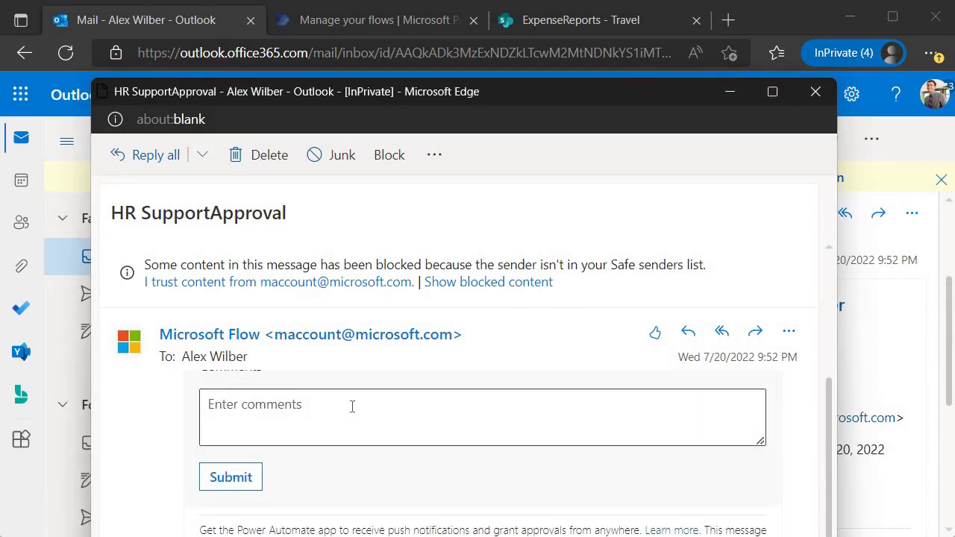
{"action": "left_click", "coordinate": [352, 405]}
{"action": "type", "text": "Approved"}
{"action": "left_click", "coordinate": [240, 477]}
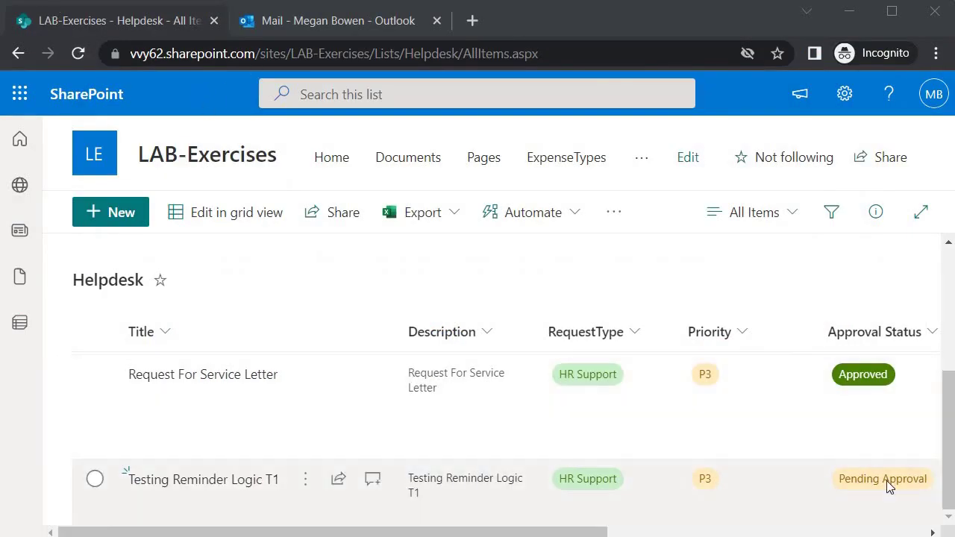
{"action": "left_click", "coordinate": [79, 53]}
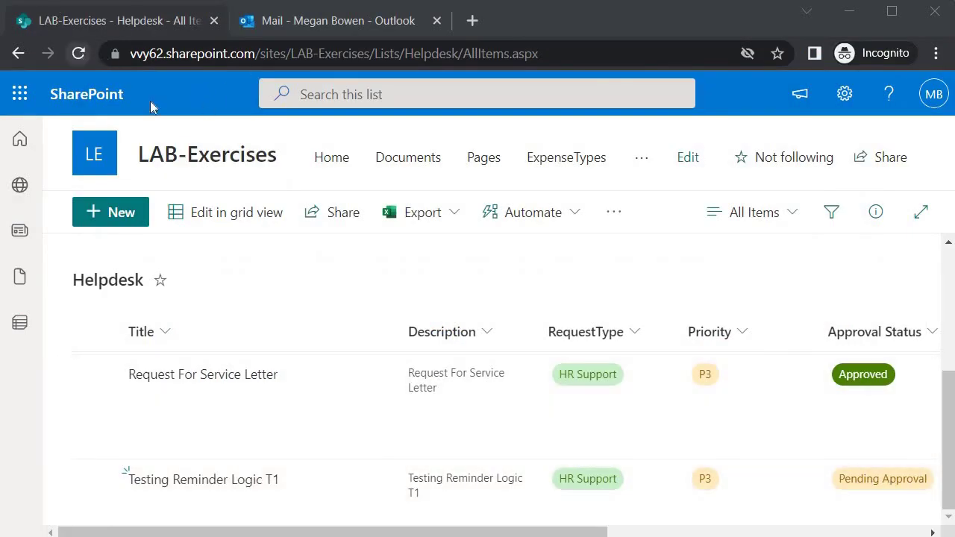